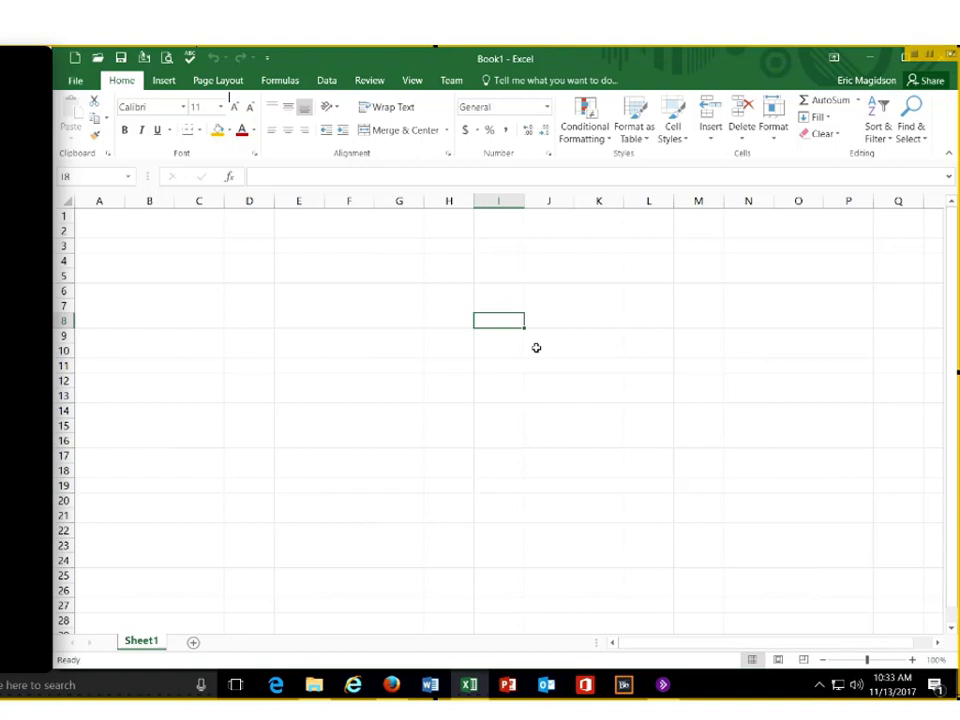
Highlight the whole of column D and the whole of row 4 to show how they cross at cell D4
left_click(536, 347)
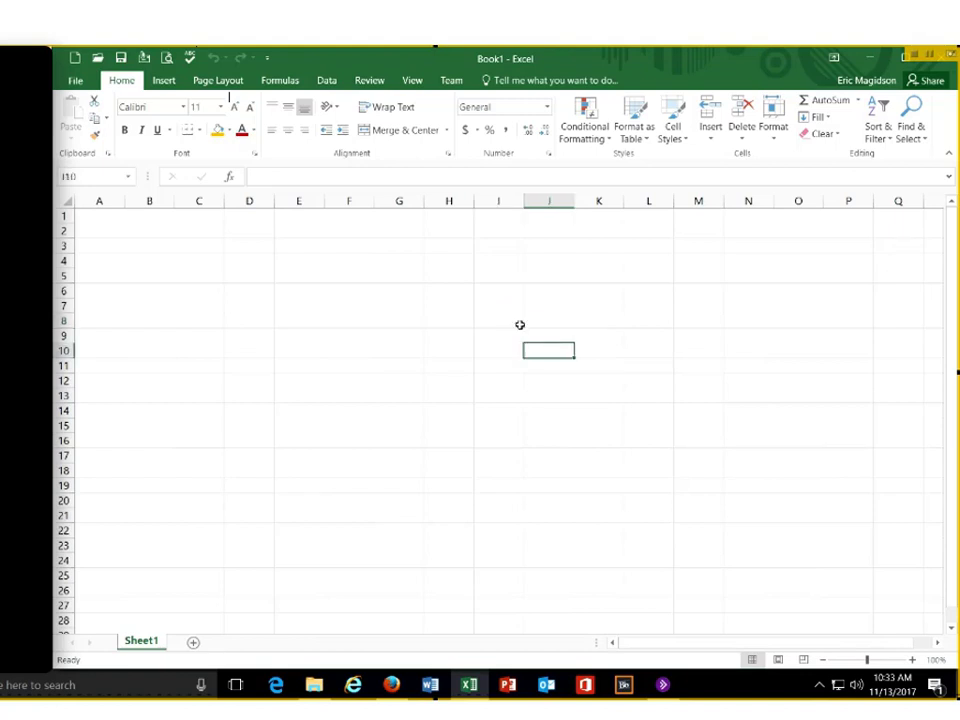
left_click(253, 265)
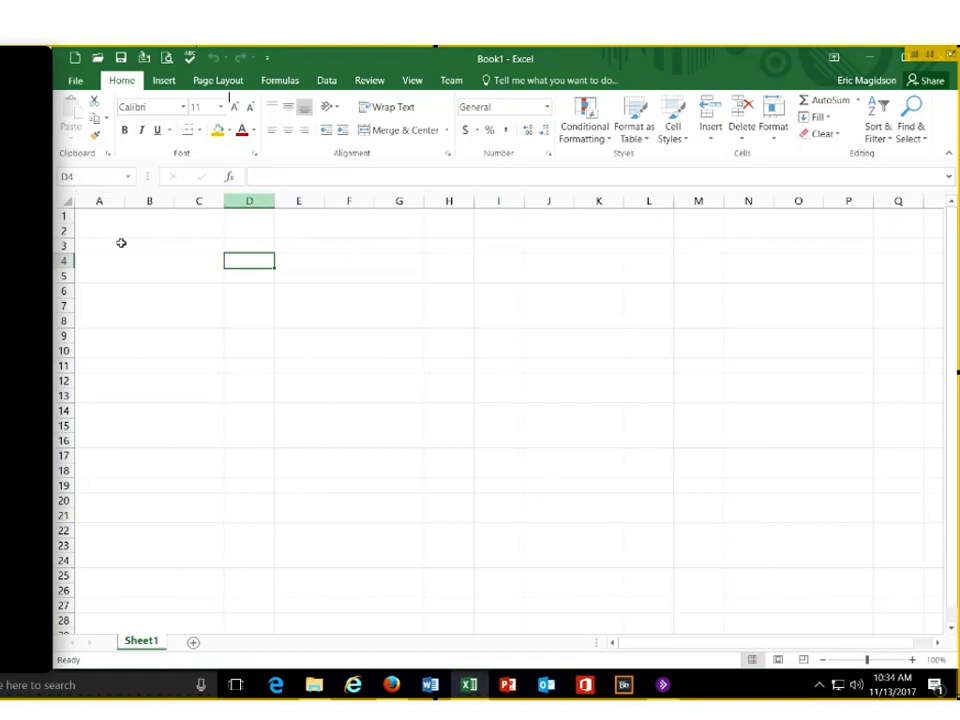
left_click(250, 203)
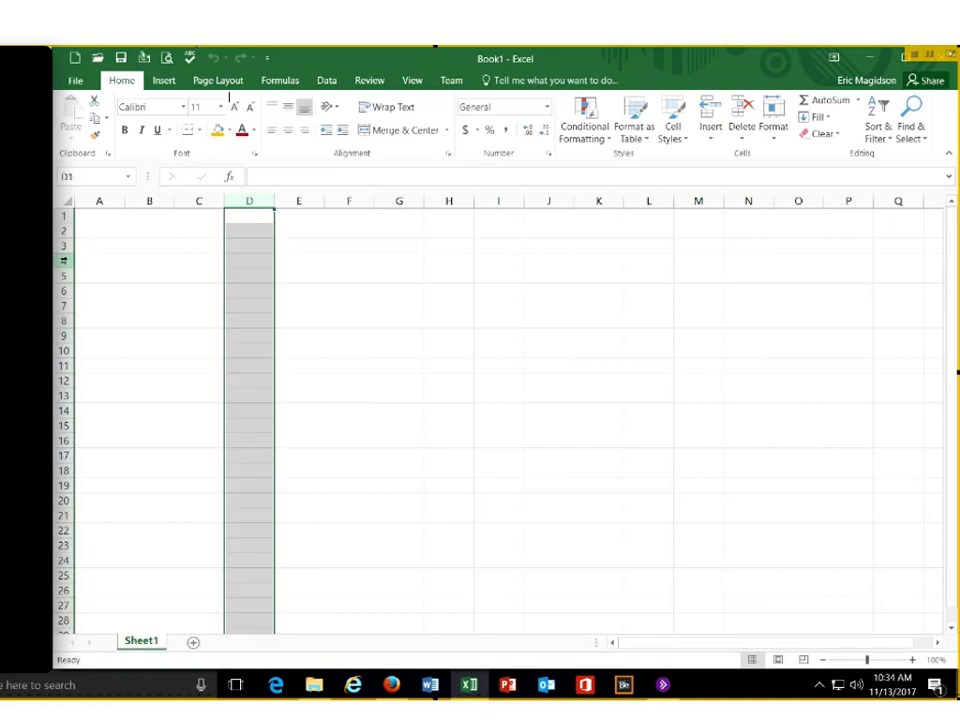
left_click(63, 260)
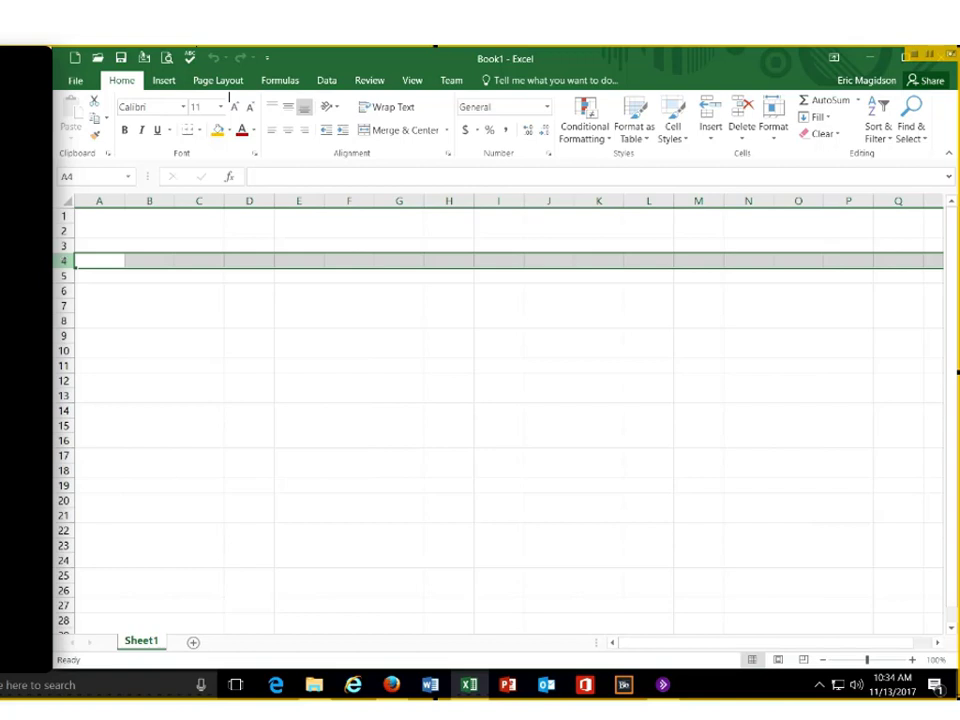
Enter the number 10000000 in cell D4
left_click(242, 264)
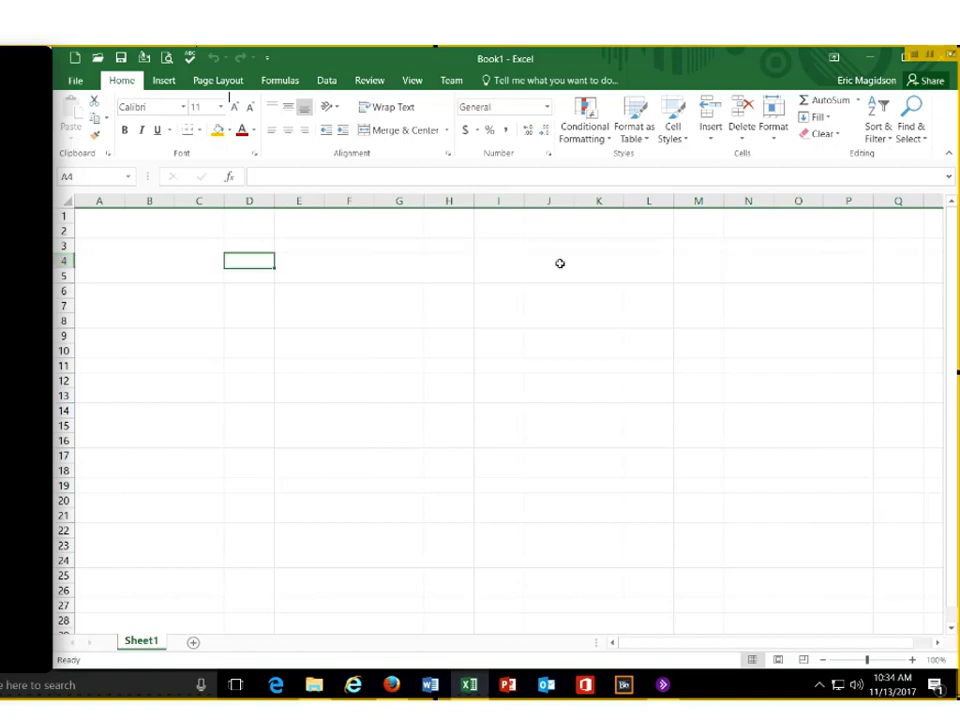
type("10")
key("Return")
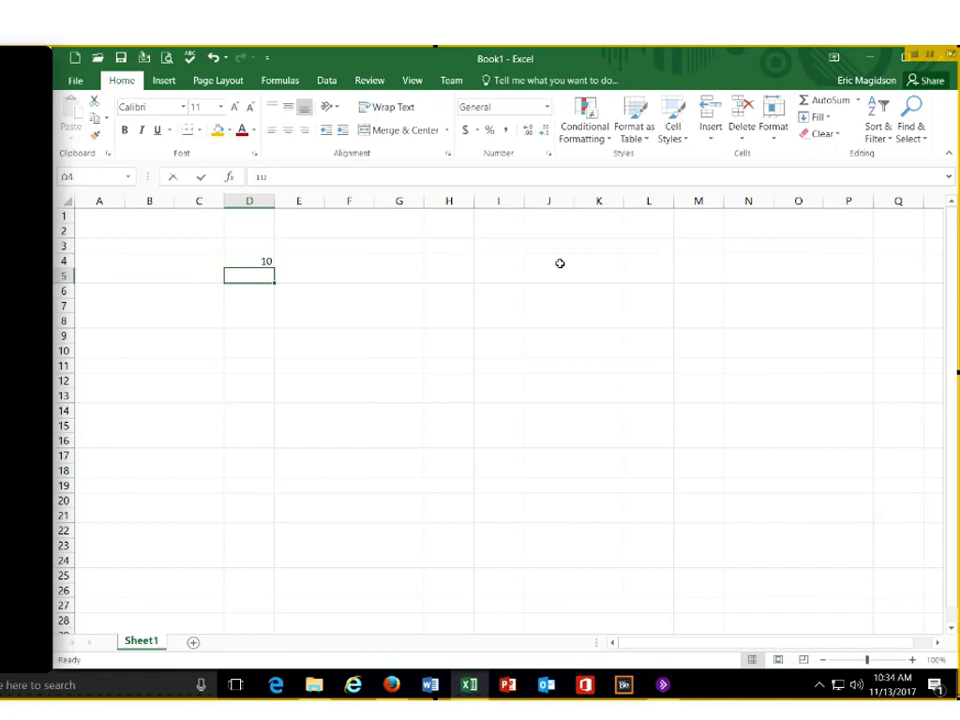
key("Up")
key("F2")
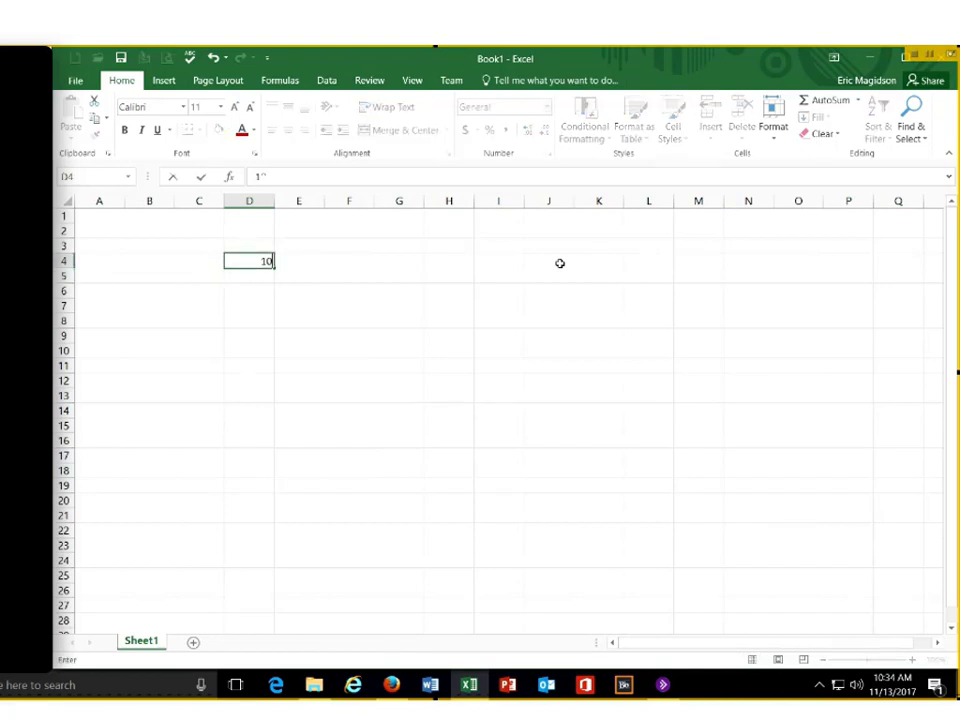
type("000000")
key("Return")
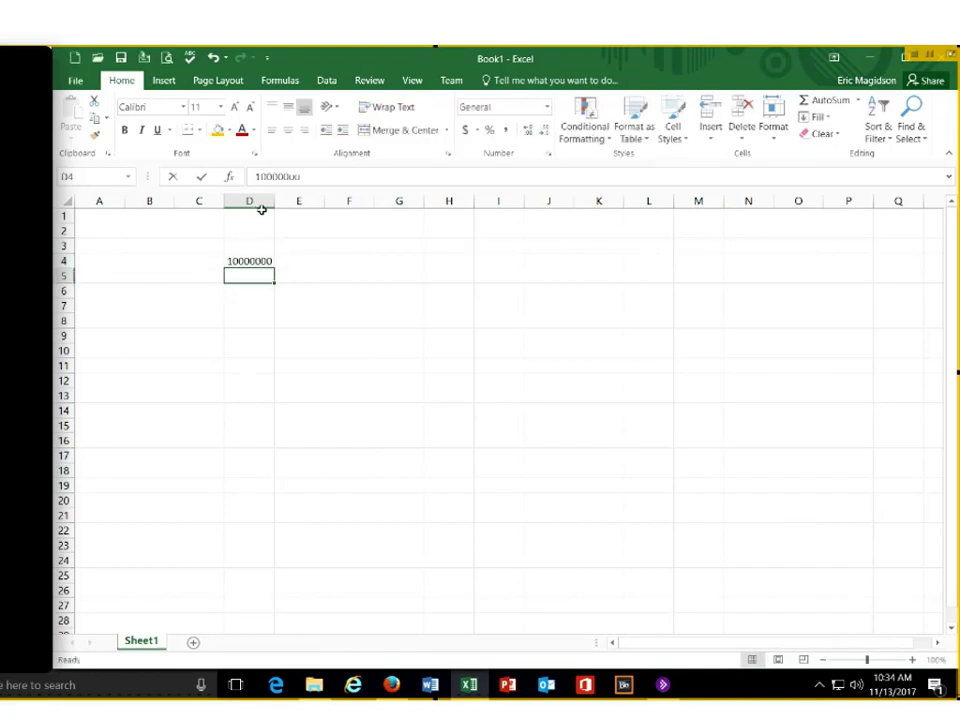
Format column D as numbers with comma thousands separators and no decimal places
left_click(547, 106)
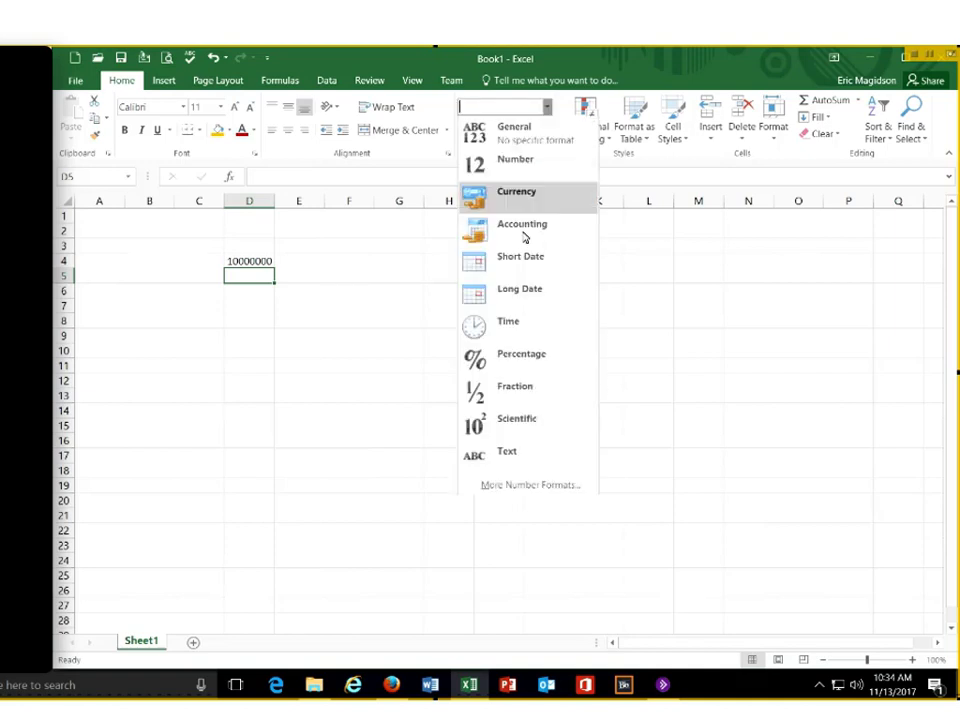
left_click(529, 162)
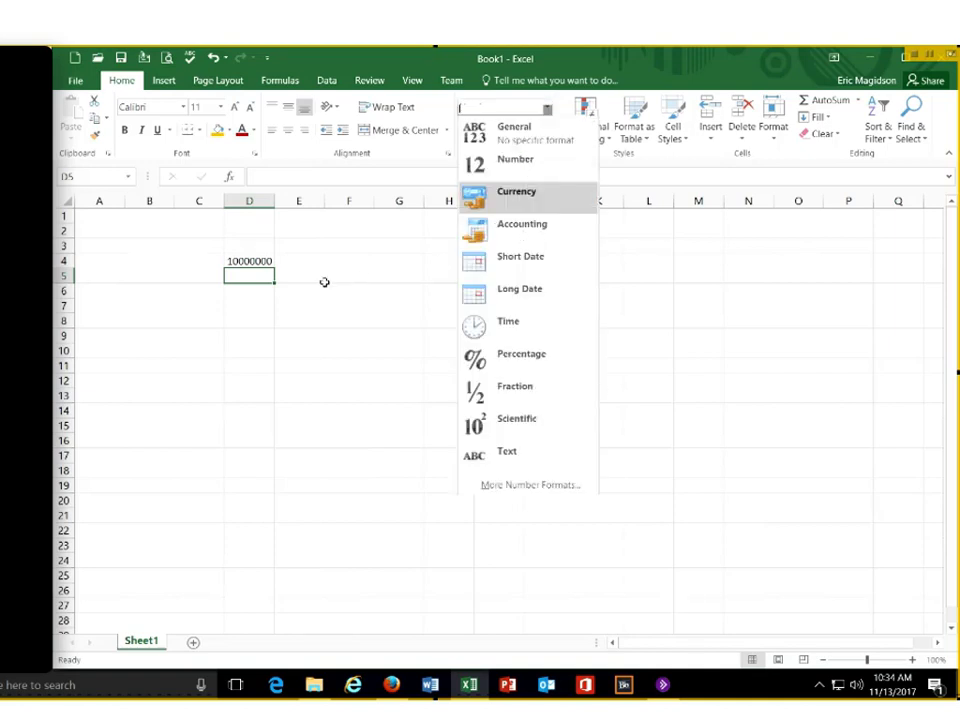
left_click(253, 200)
left_click(547, 106)
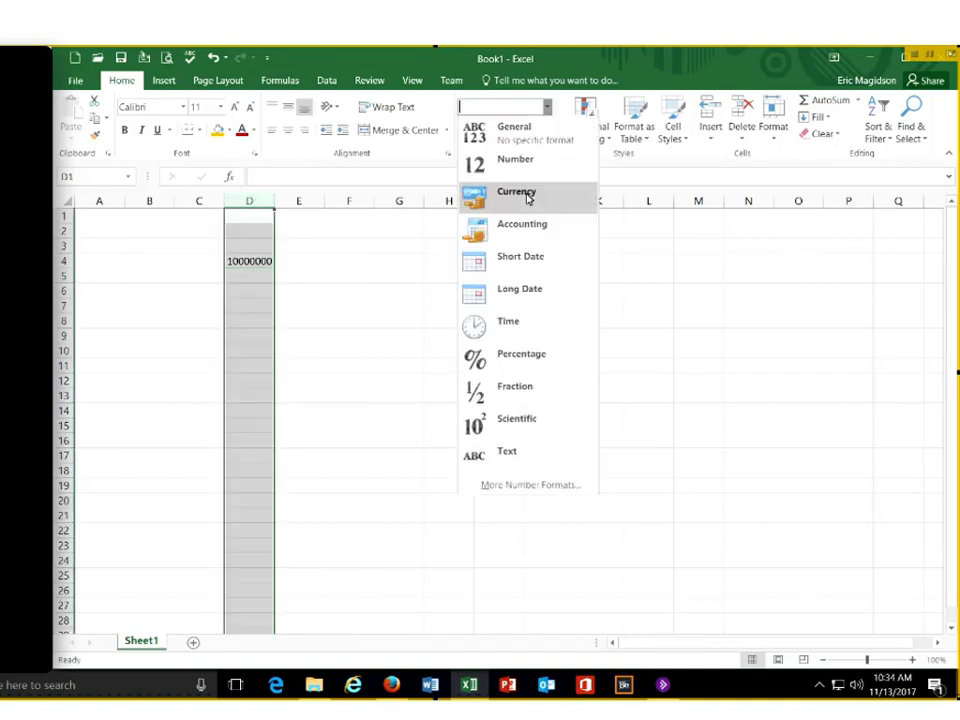
left_click(527, 197)
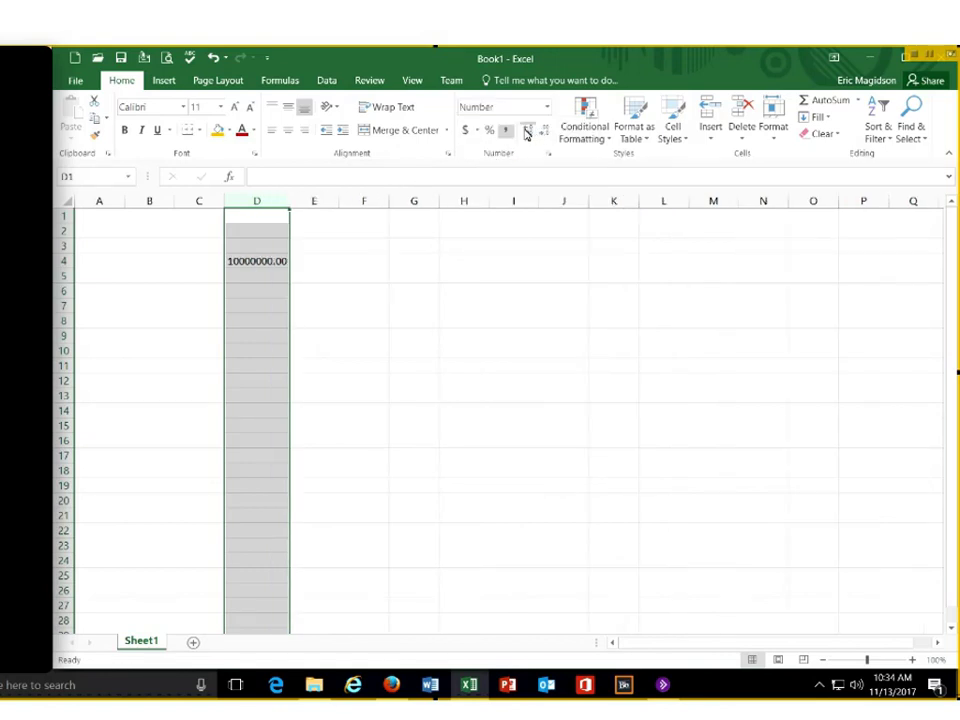
left_click(525, 131)
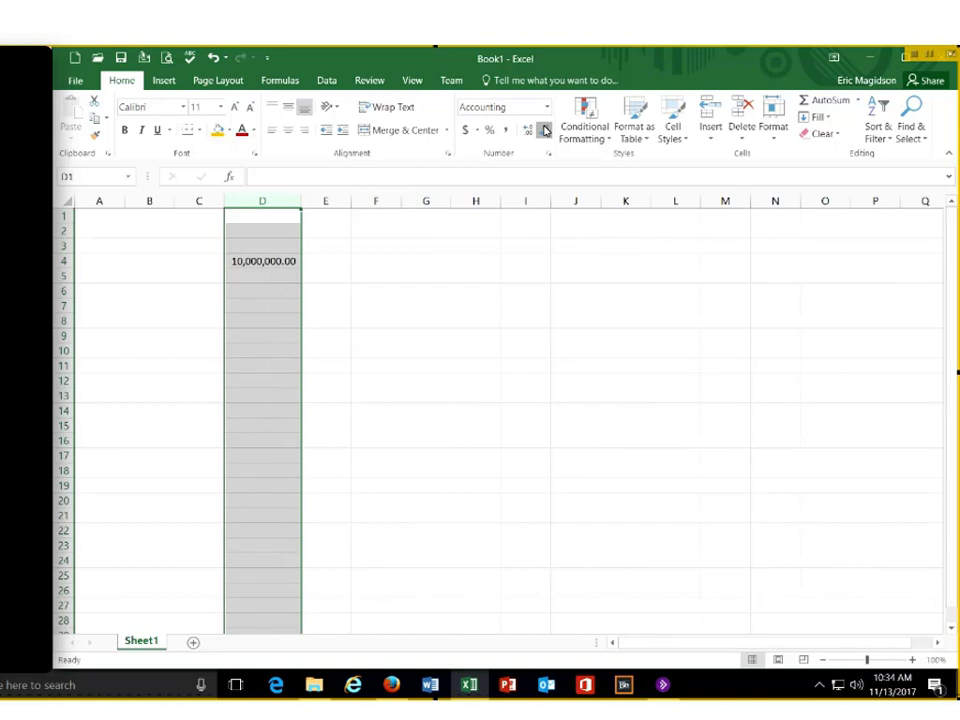
double_click(546, 131)
left_click(542, 248)
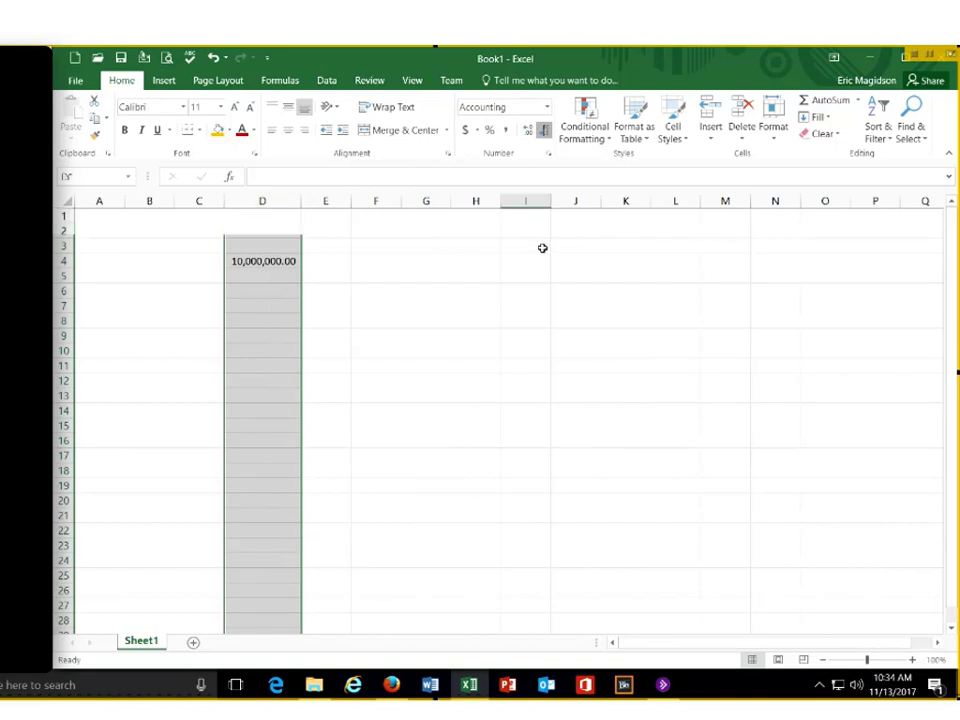
left_click(259, 261)
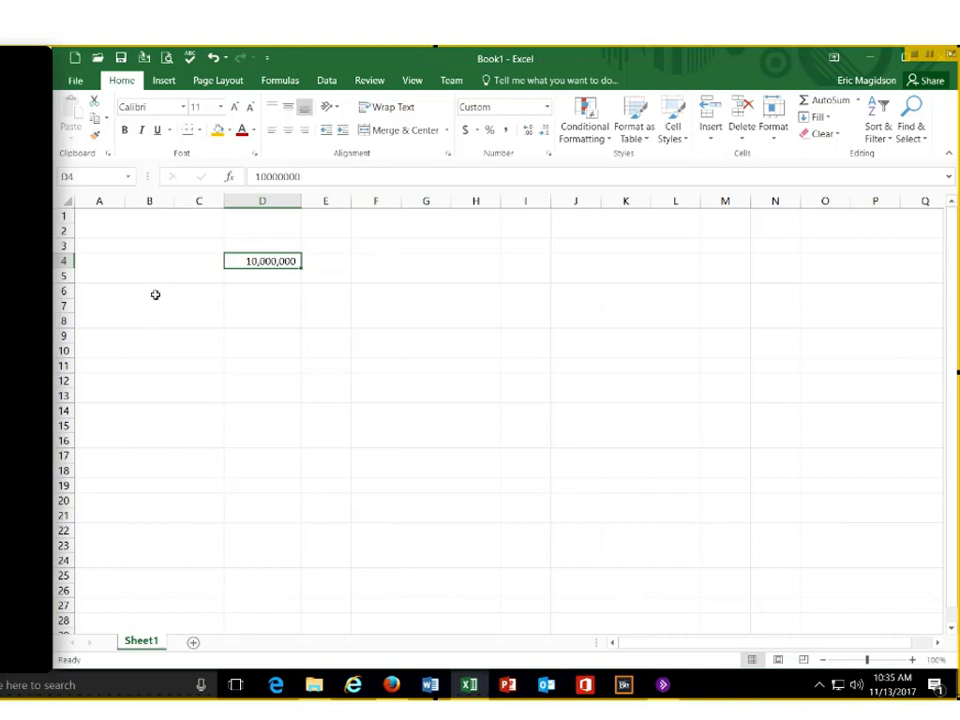
Merge and center cells B6:O6 and, as a separate block, cells B7:P7
left_click_drag(155, 294, 831, 289)
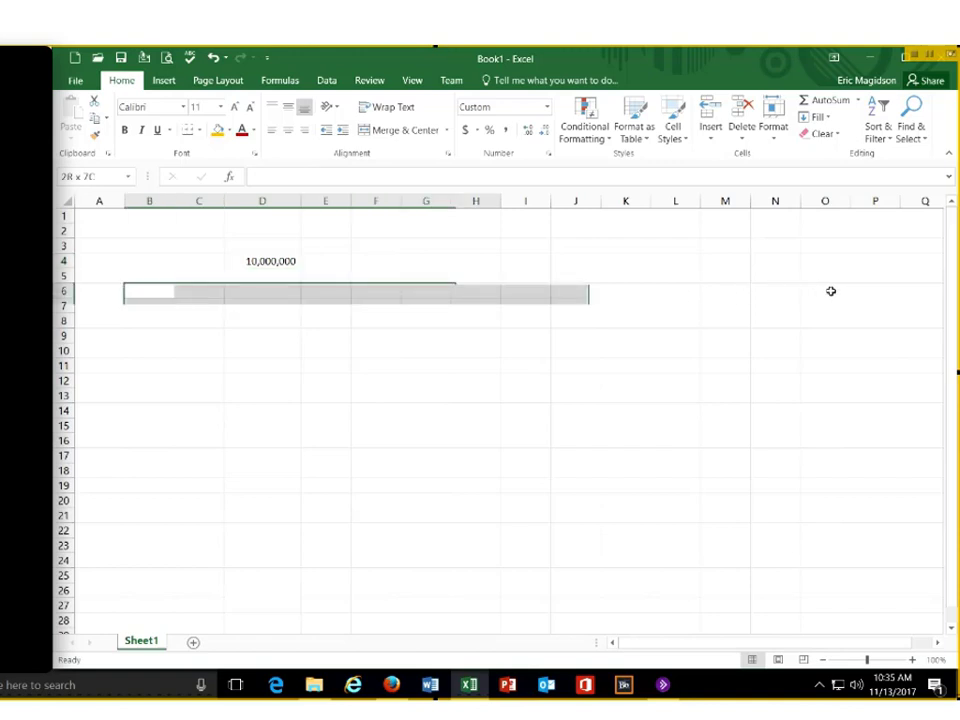
left_click(428, 131)
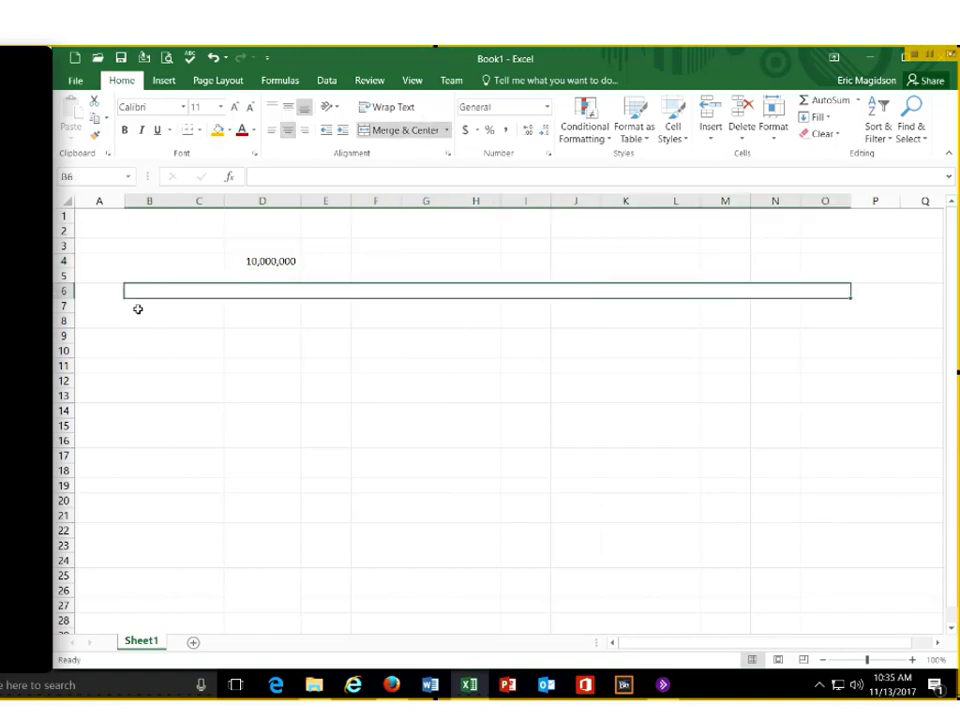
left_click_drag(149, 306, 873, 309)
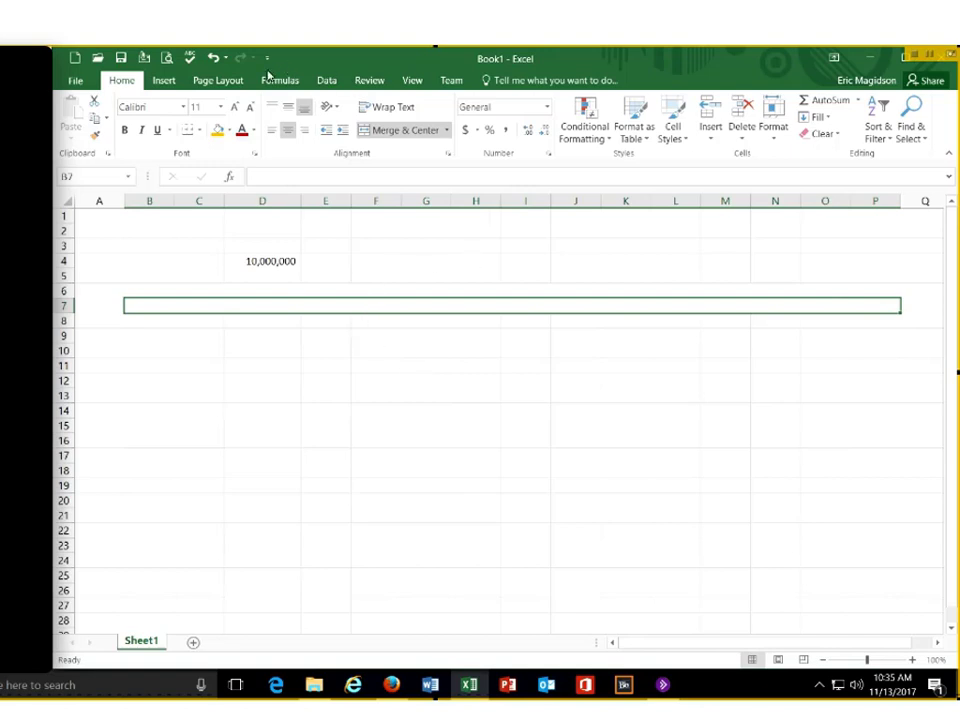
key("Up")
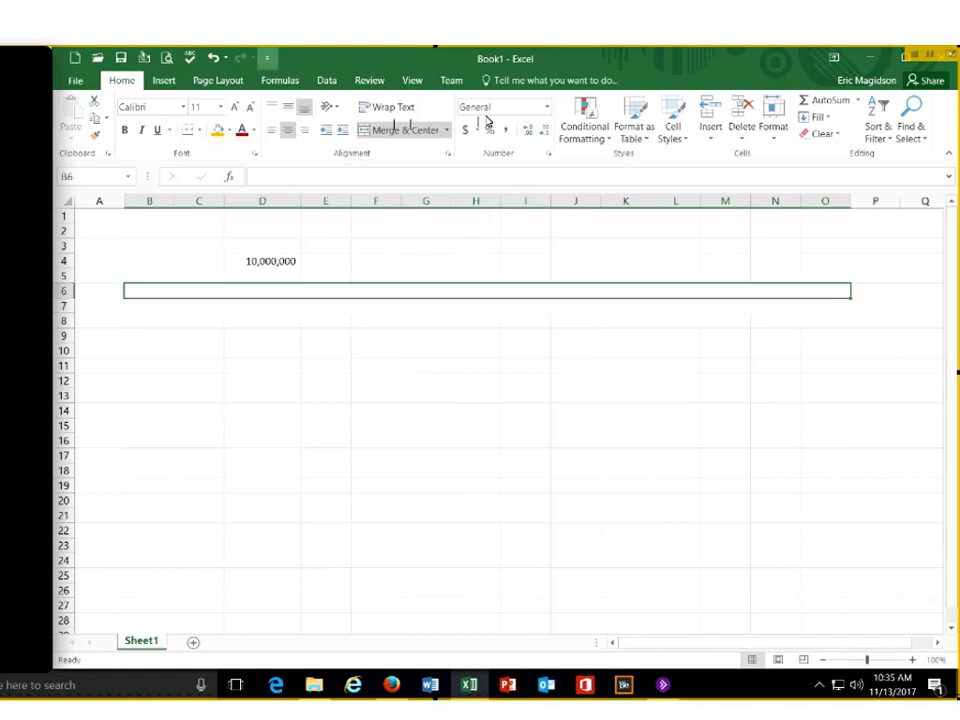
Select the range H1:H5 and shrink the selection to H1:H4
left_click(164, 82)
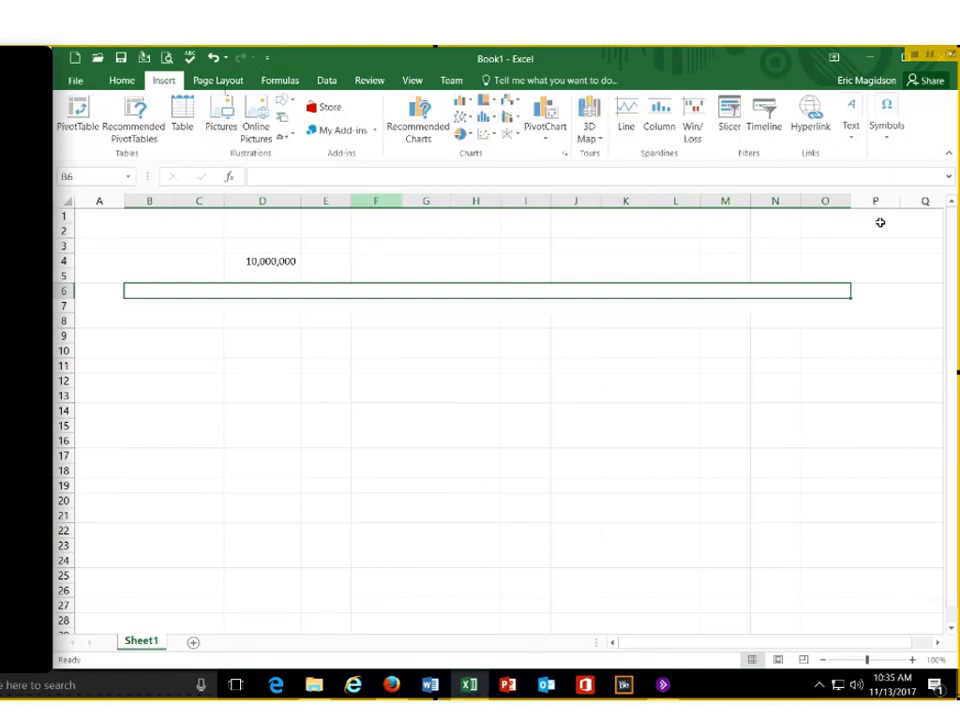
left_click(495, 216)
left_click_drag(478, 213, 476, 279)
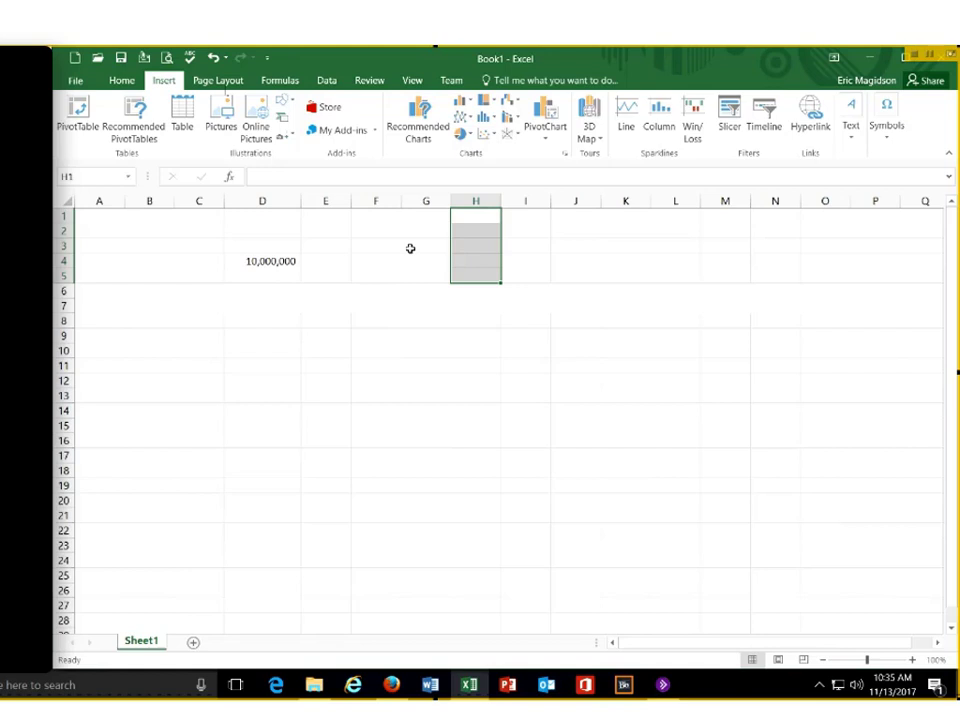
left_click(478, 258, "shift")
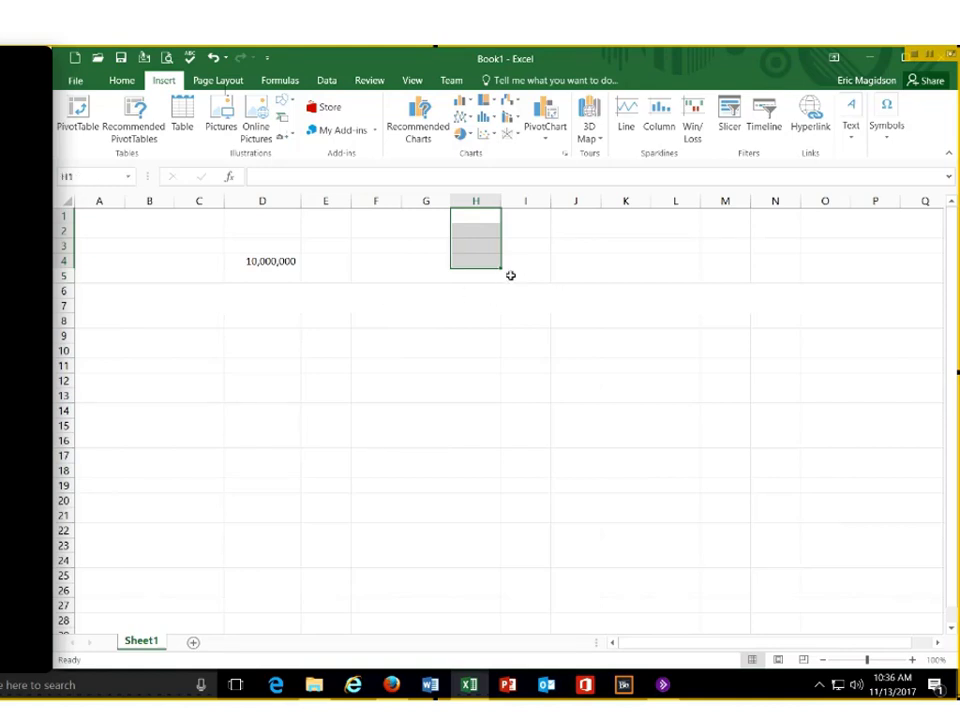
Fill the merged cell in row 6 with gold and enter "Front View (Values Numbers)" in it
left_click(501, 291)
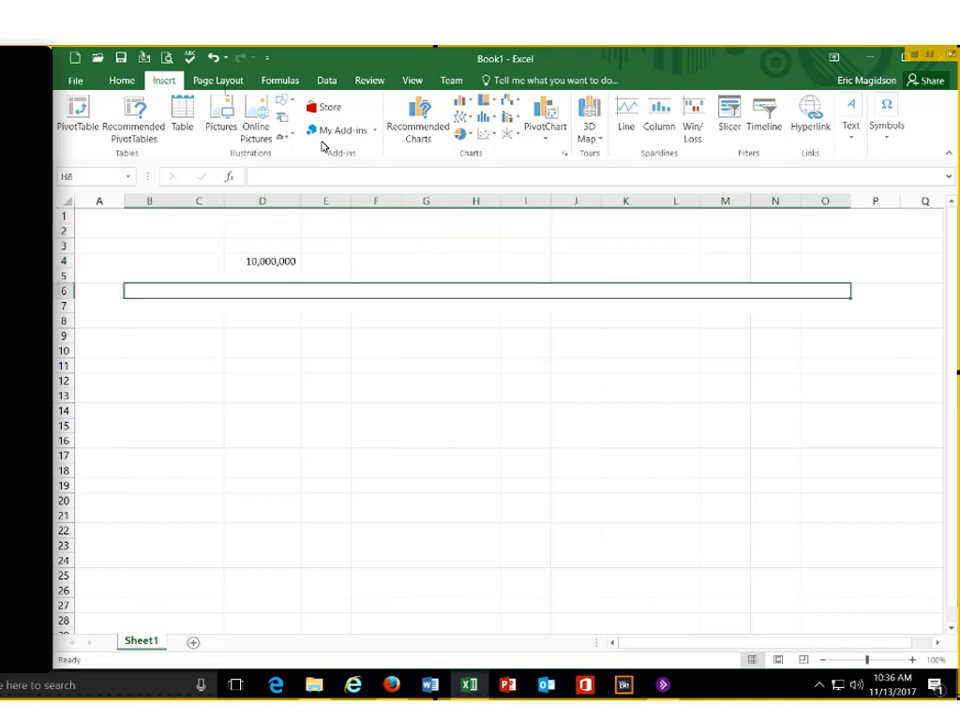
left_click(121, 80)
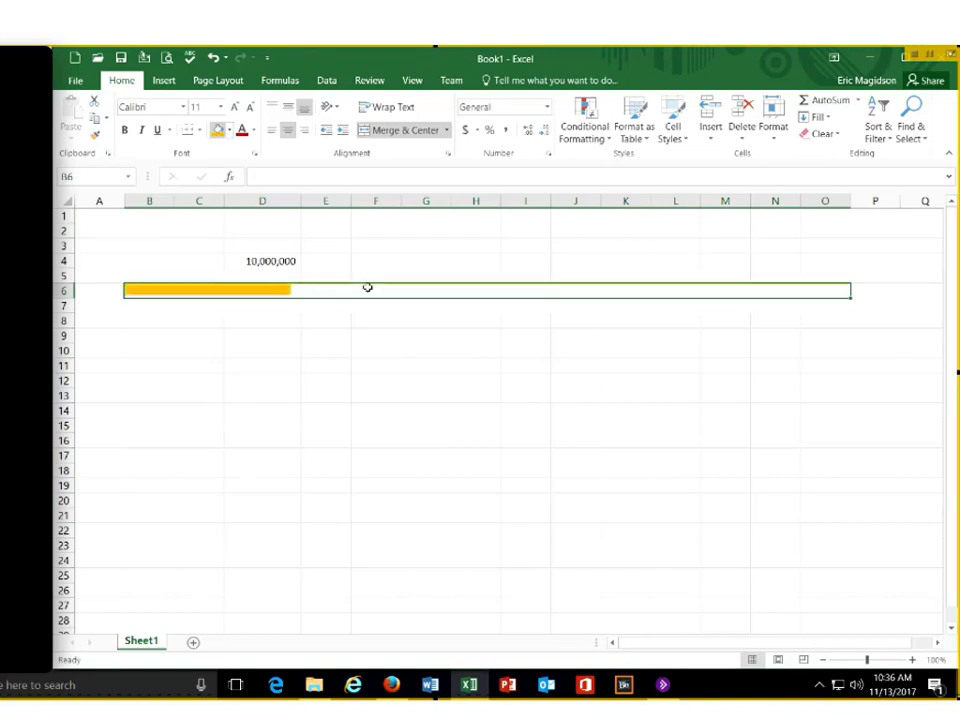
type("Pro")
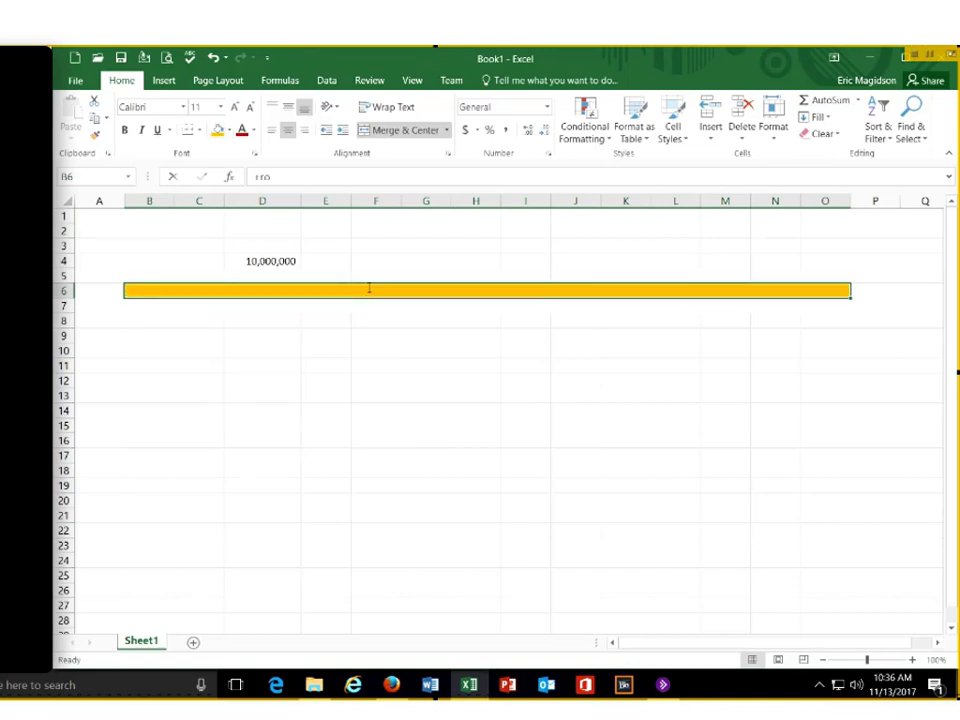
type("nt View")
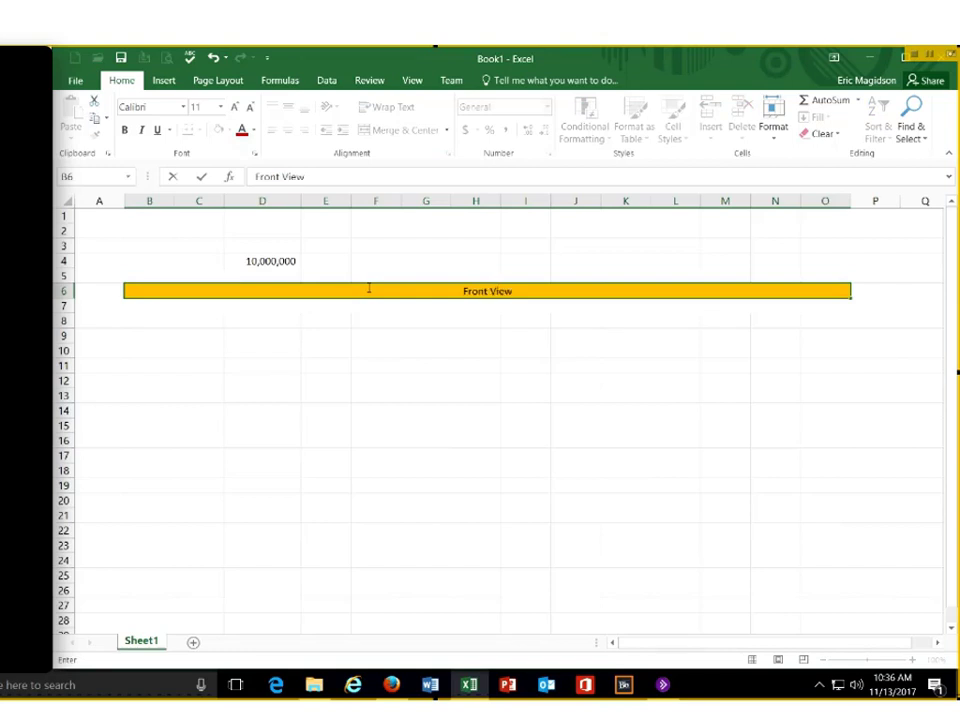
type(" (Values")
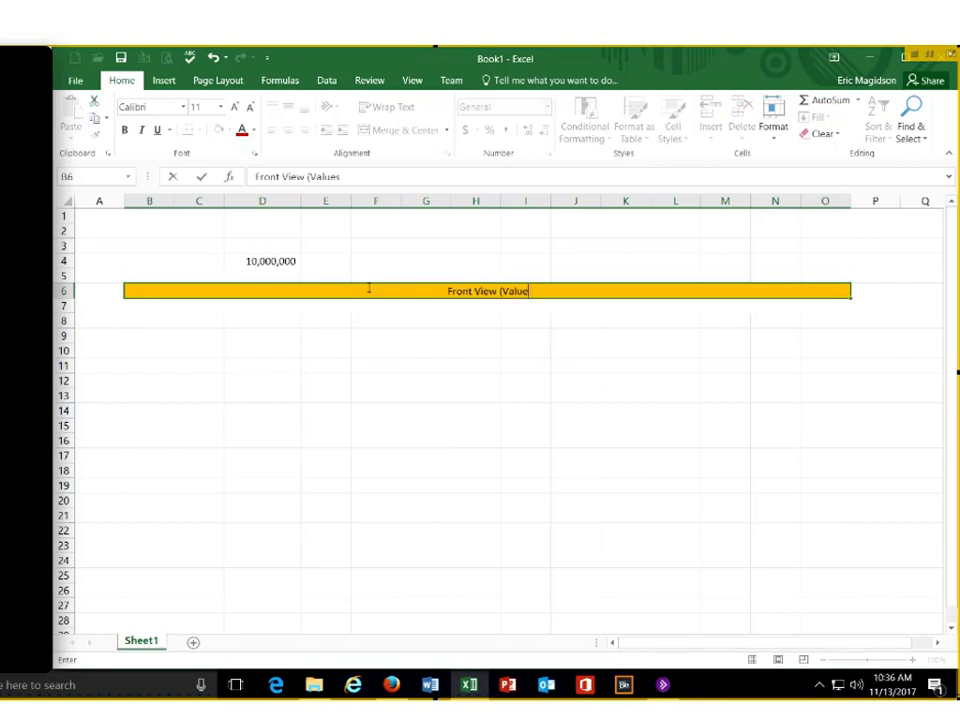
type(" Numbe")
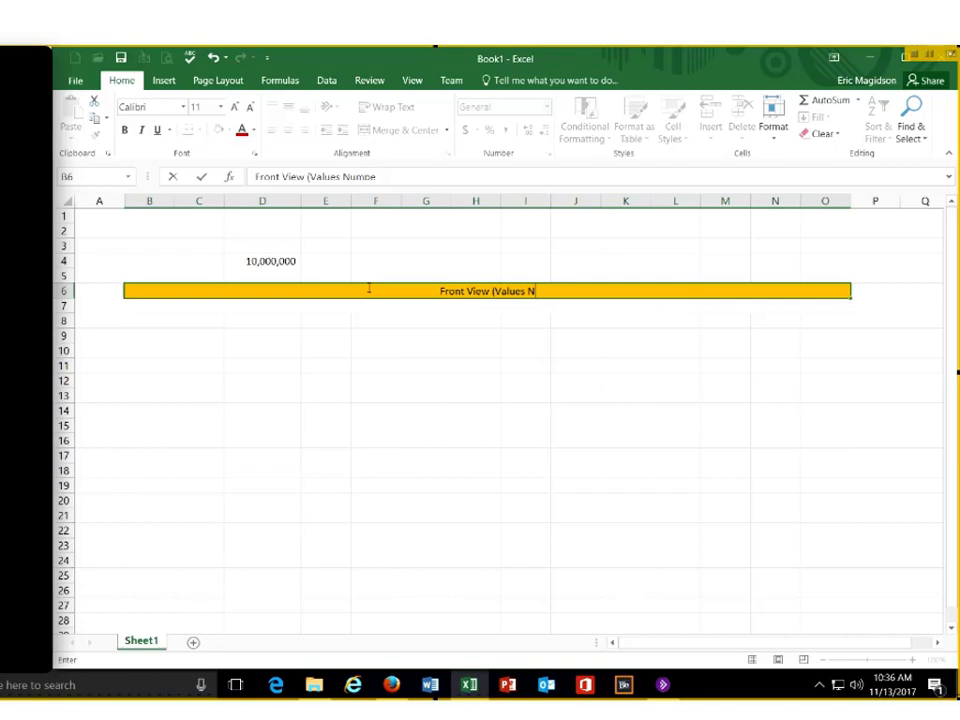
type("rs)")
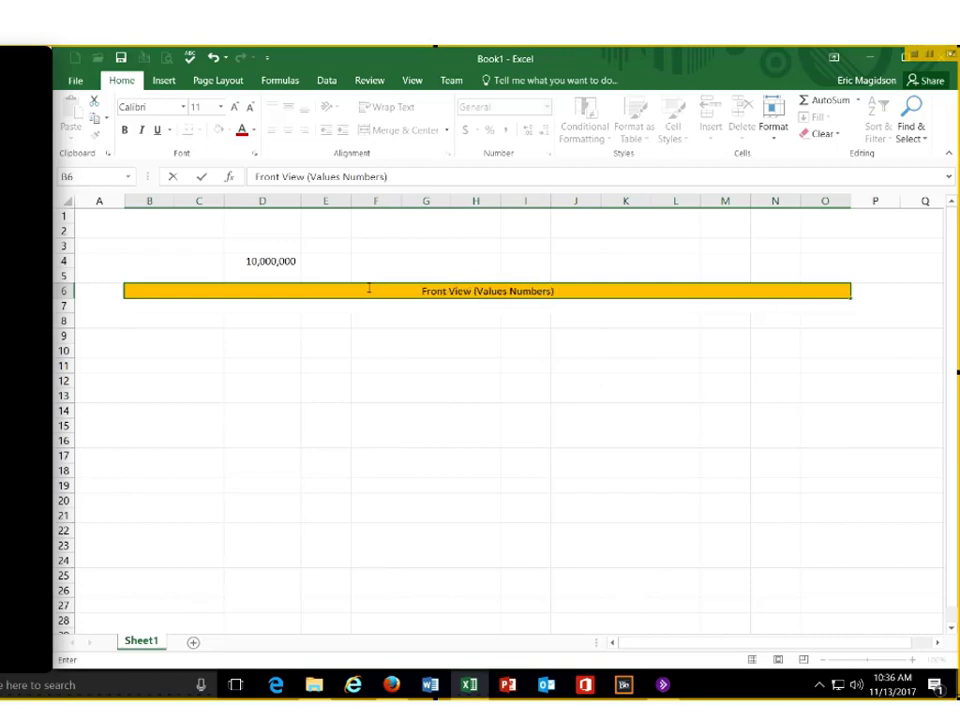
Enter "Behind the Scenes" in the merged cell in row 7
left_click(421, 310)
type("Behi")
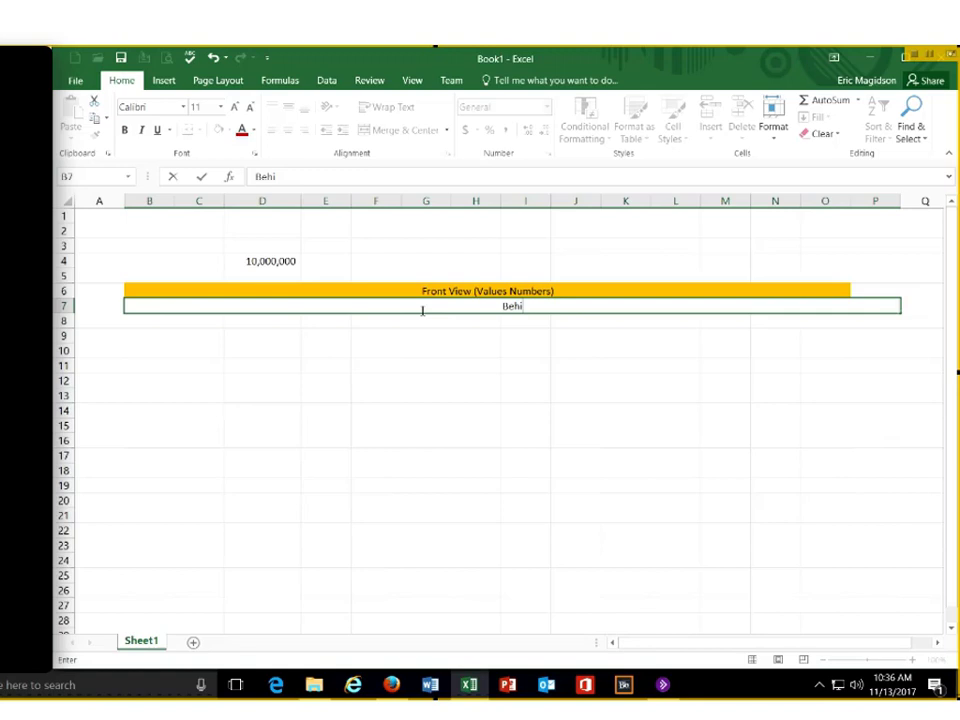
type("nd the Scenes")
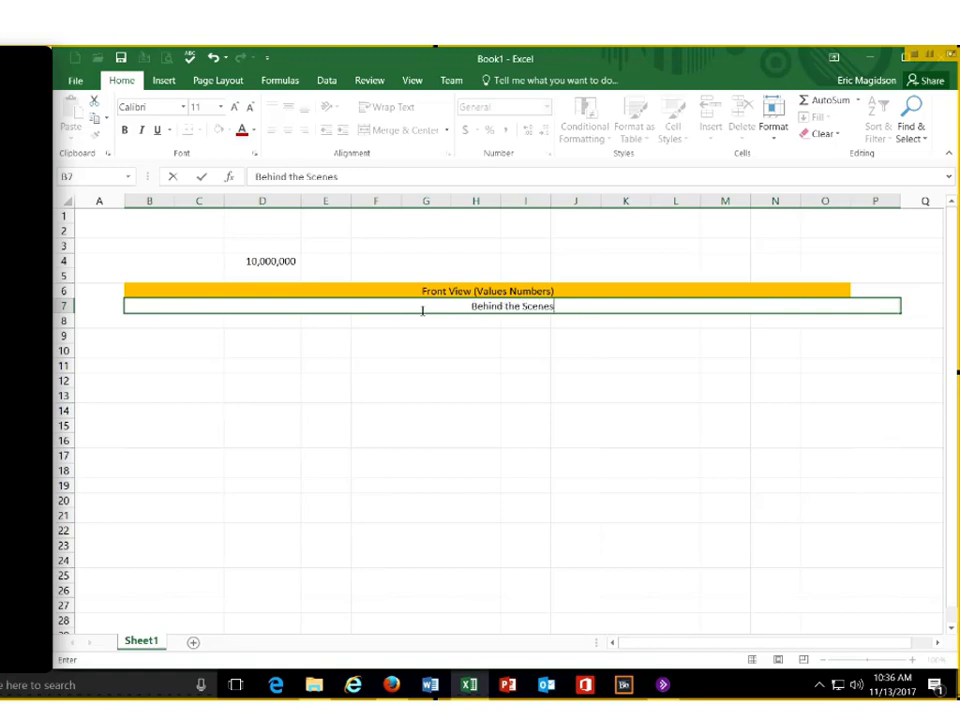
type(" (")
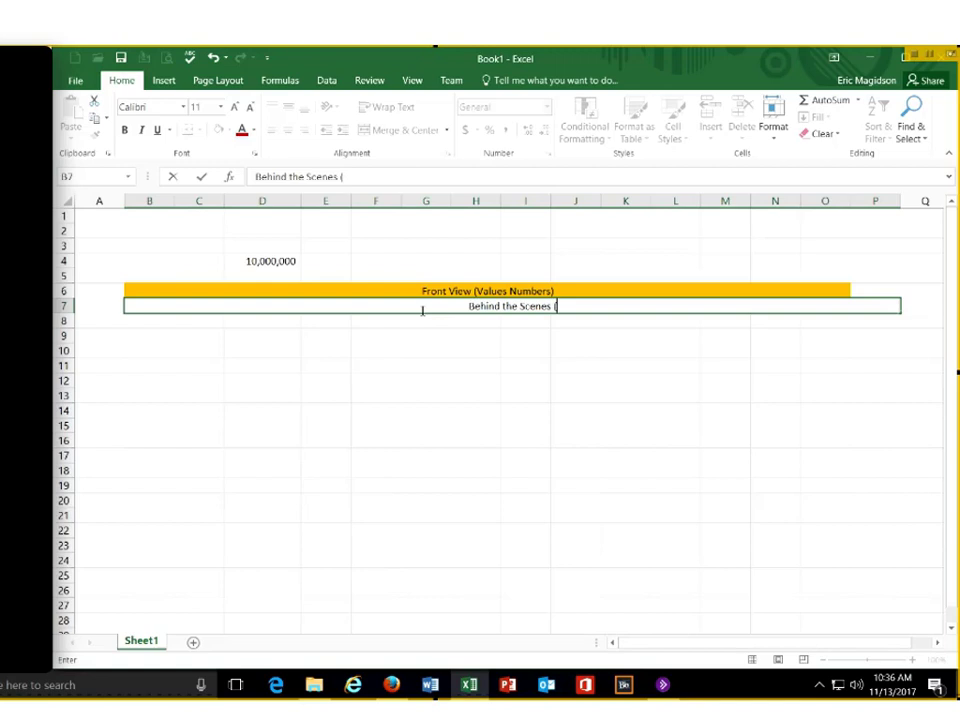
key("BackSpace")
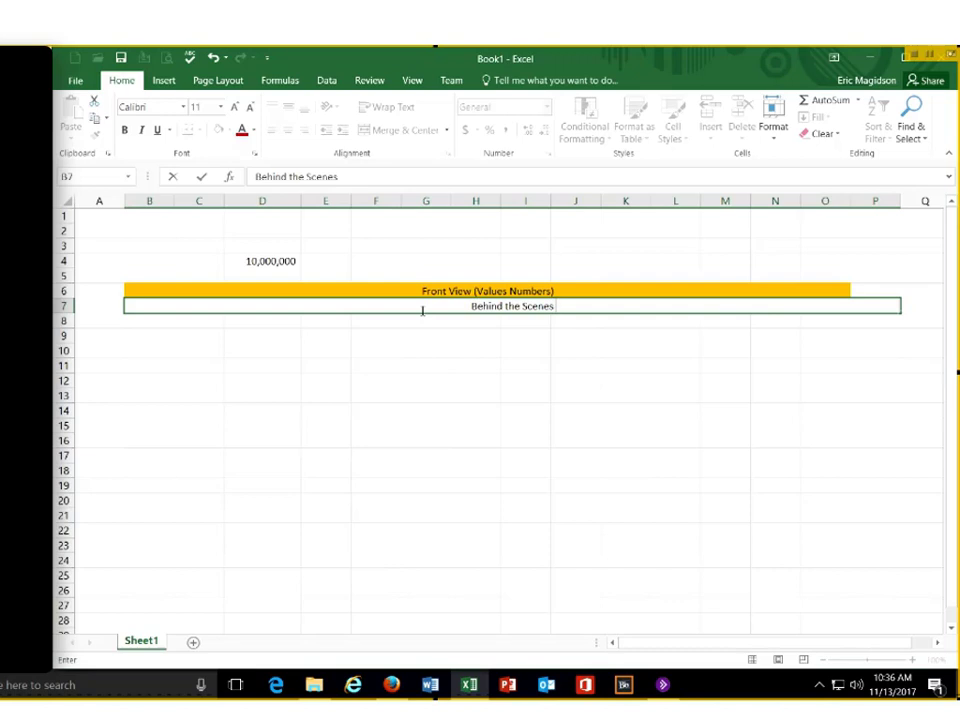
left_click(87, 84)
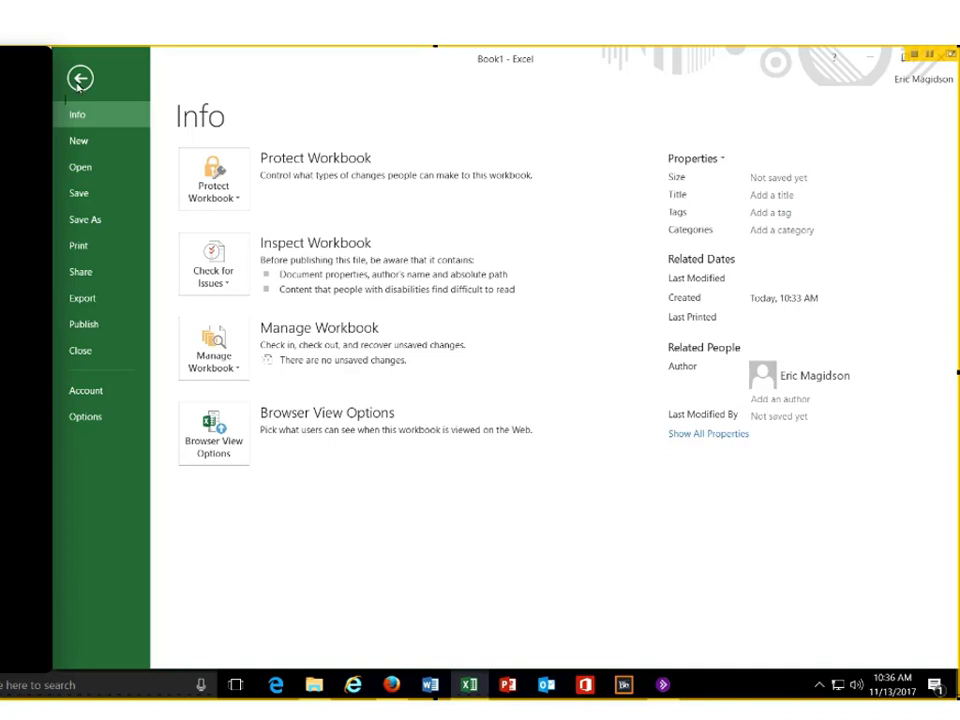
key("Escape")
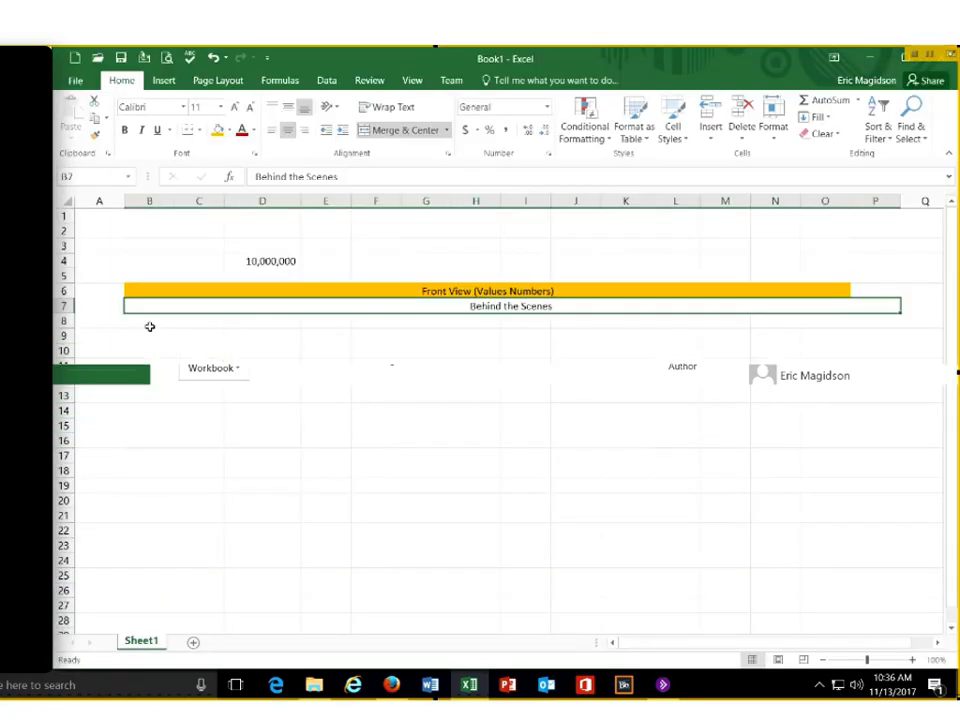
Fill the merged "Behind the Scenes" cell in row 7 with light green, and merge and center cells B8:P8
left_click(230, 131)
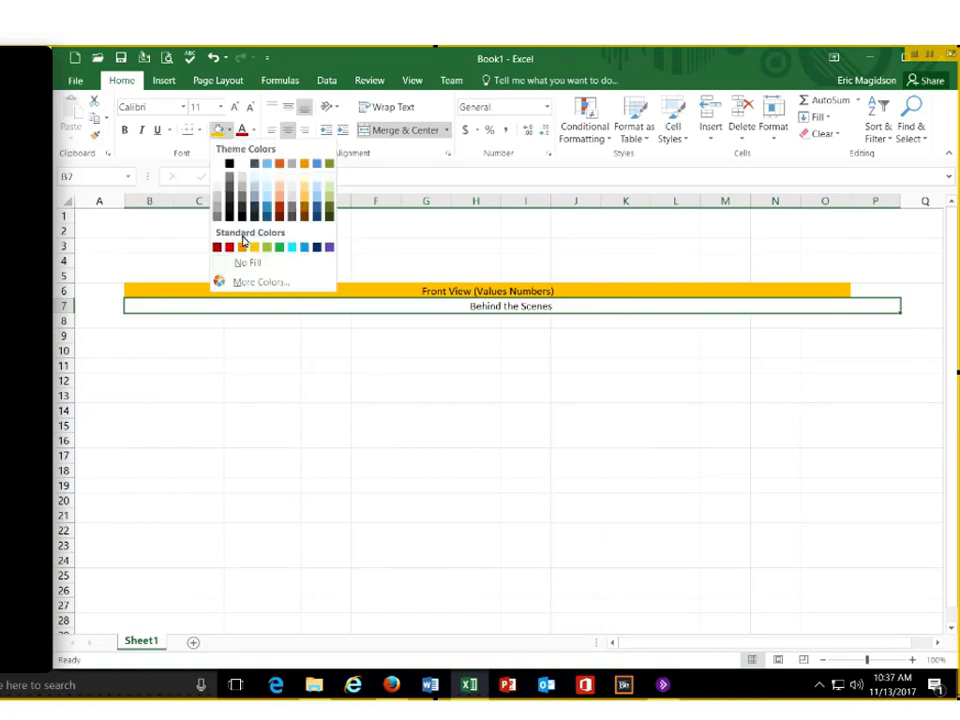
left_click(267, 247)
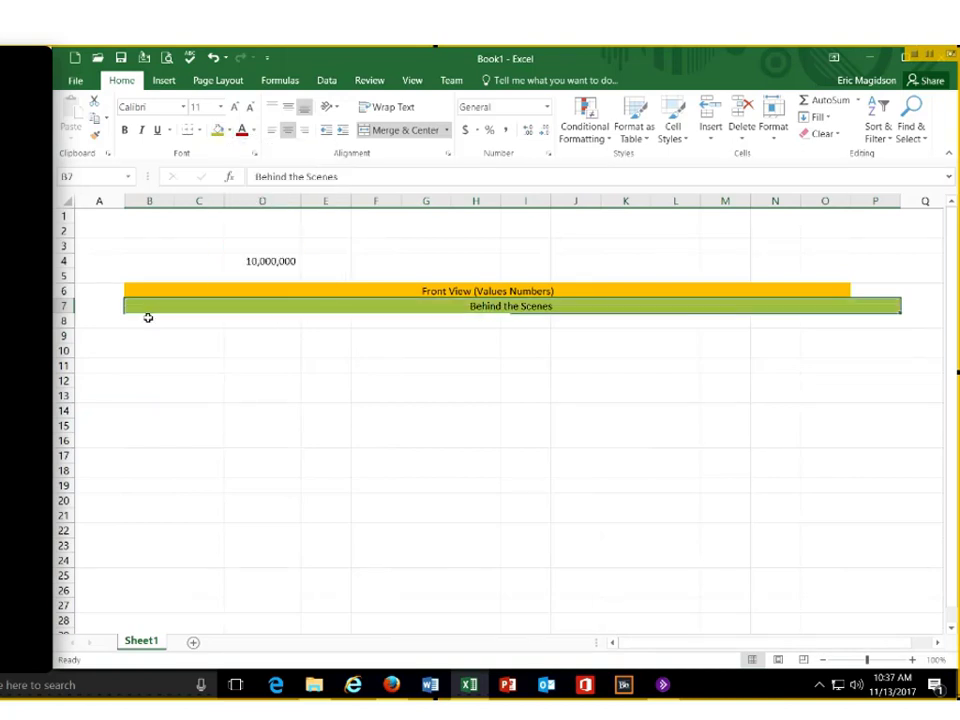
left_click_drag(148, 318, 867, 316)
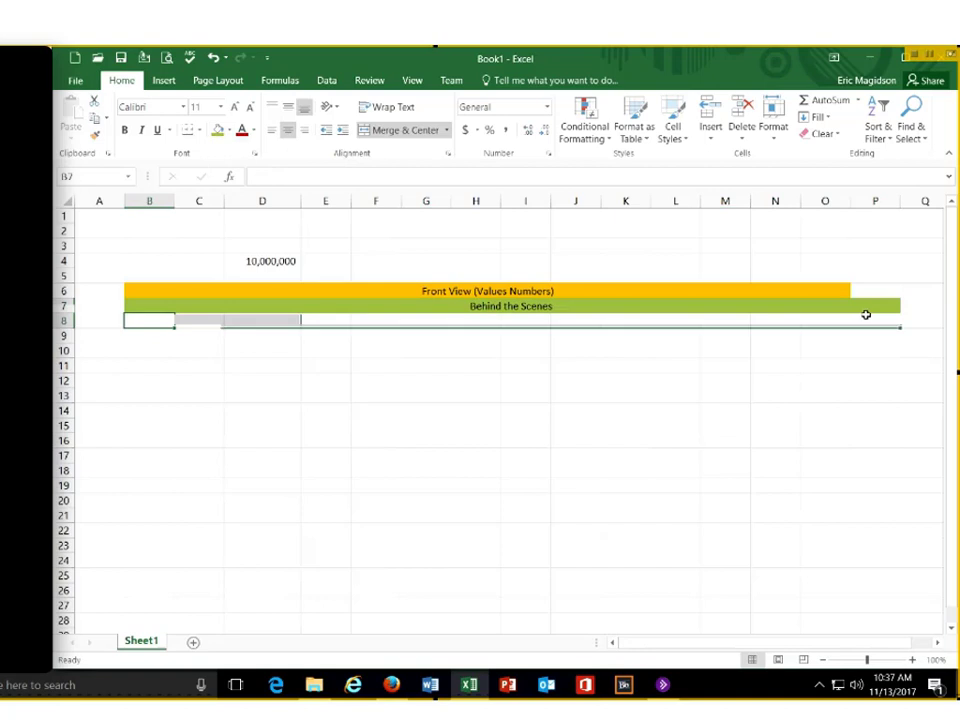
left_click(400, 130)
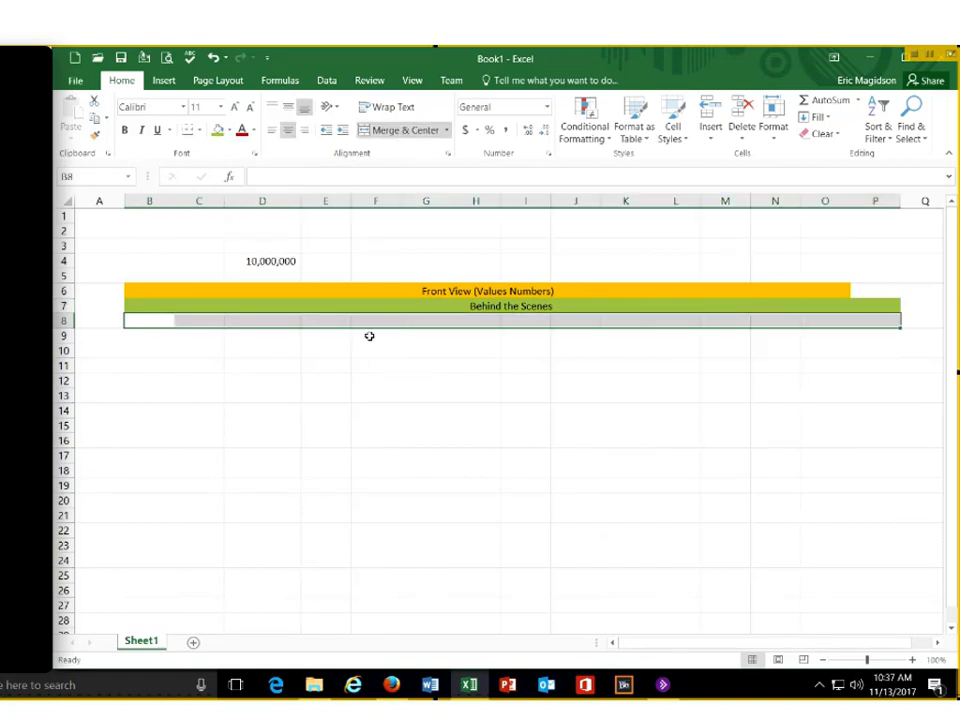
Enter "Properties (File Tab)" in the merged cell in row 8 and fill the cell with bright turquoise
type("Porper")
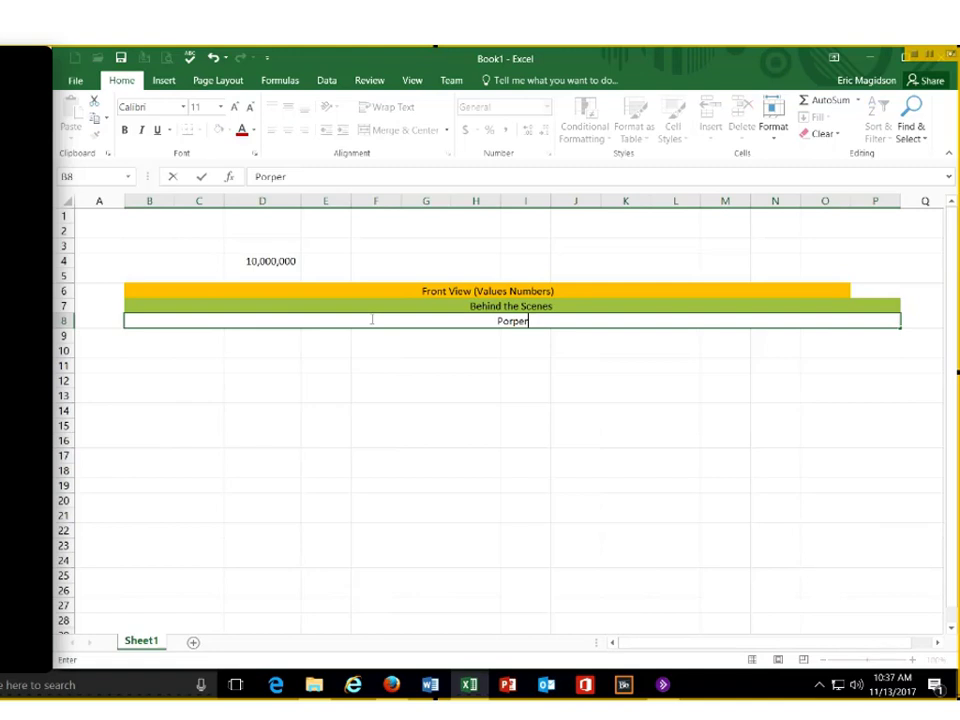
type("ties (File Tab")
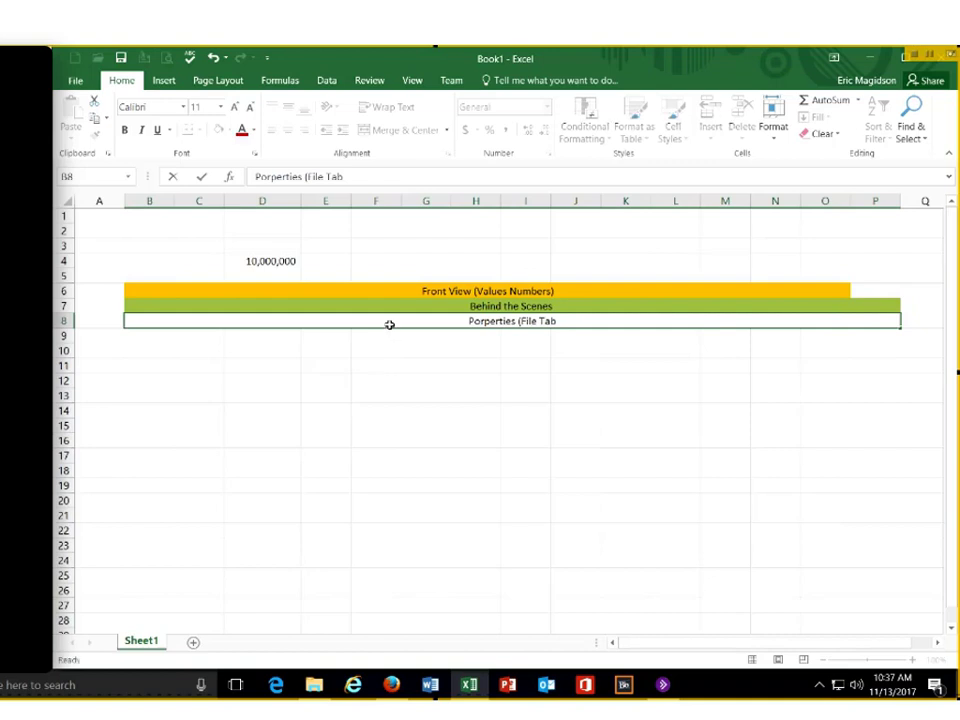
type(")")
left_click(376, 365)
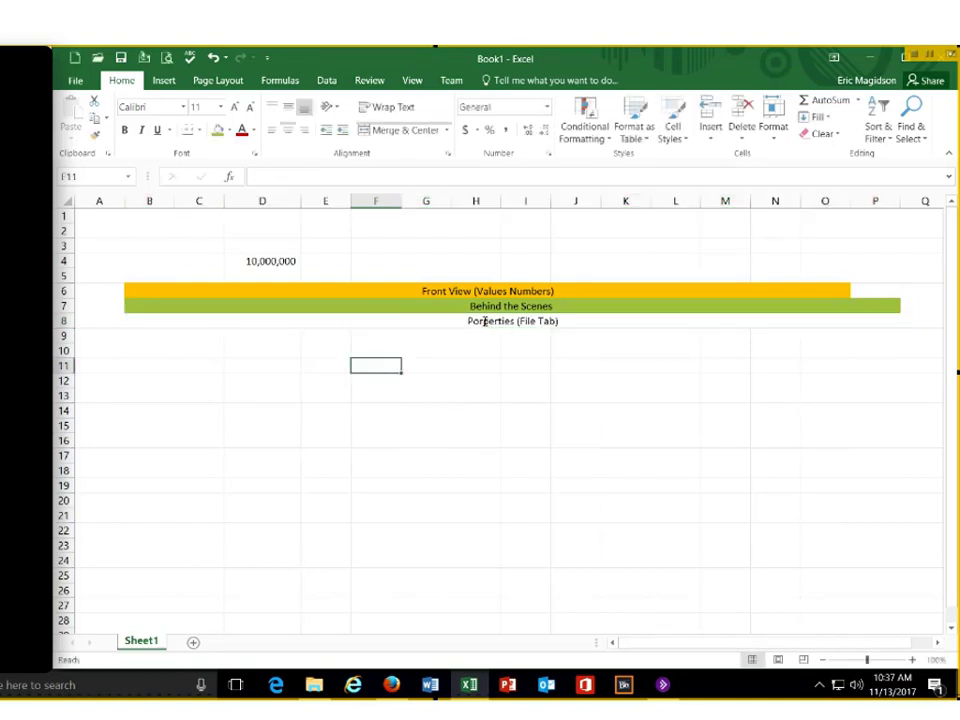
left_click(490, 321)
double_click(514, 321)
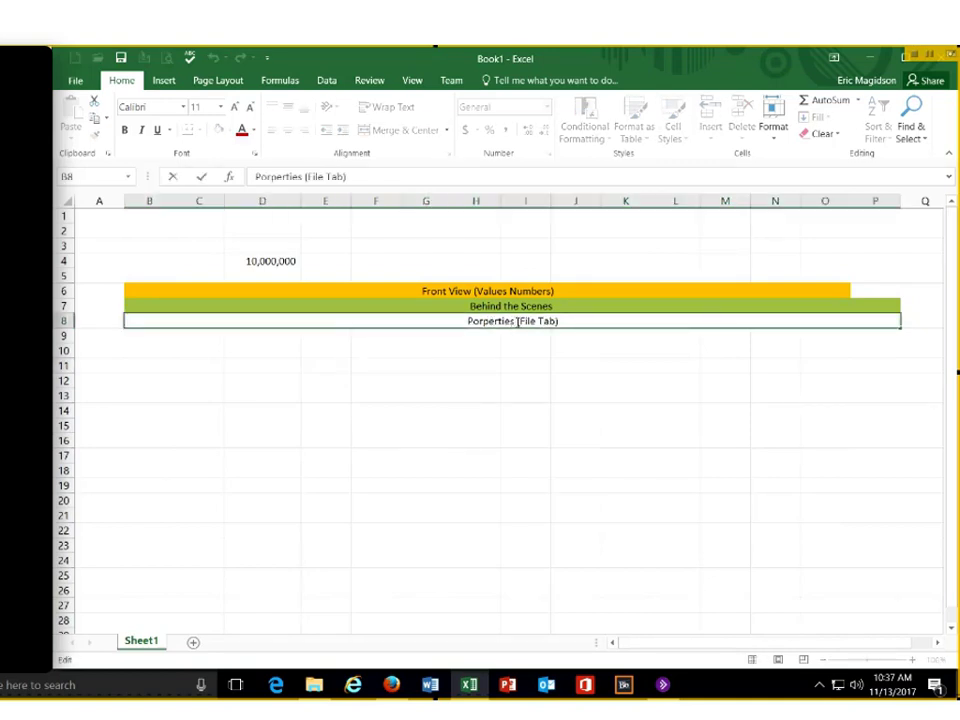
double_click(470, 321)
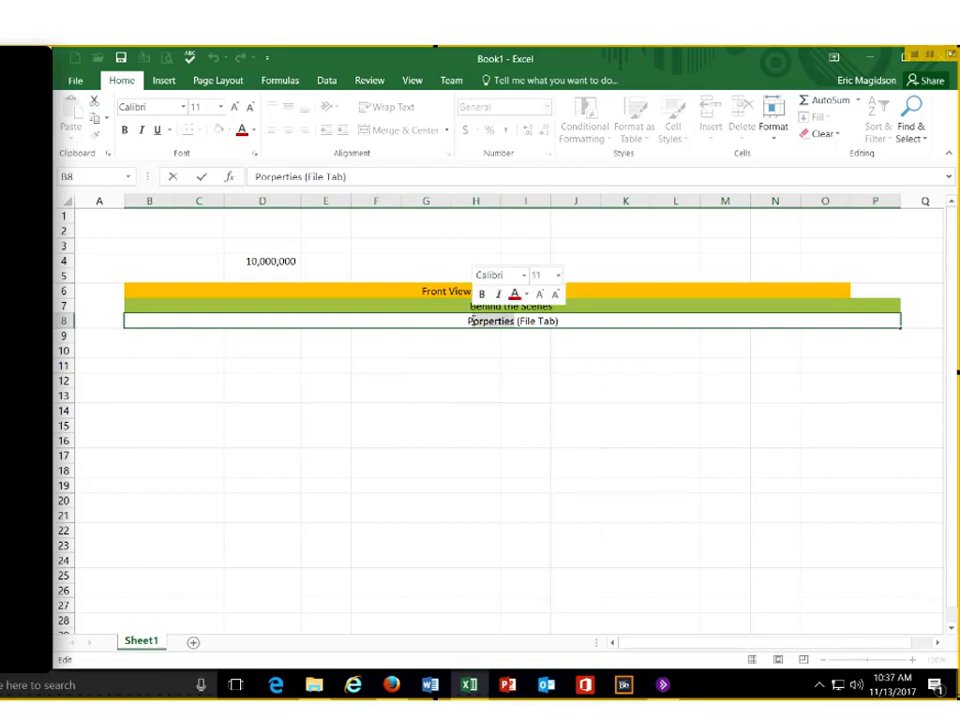
type("Properties")
left_click(430, 322)
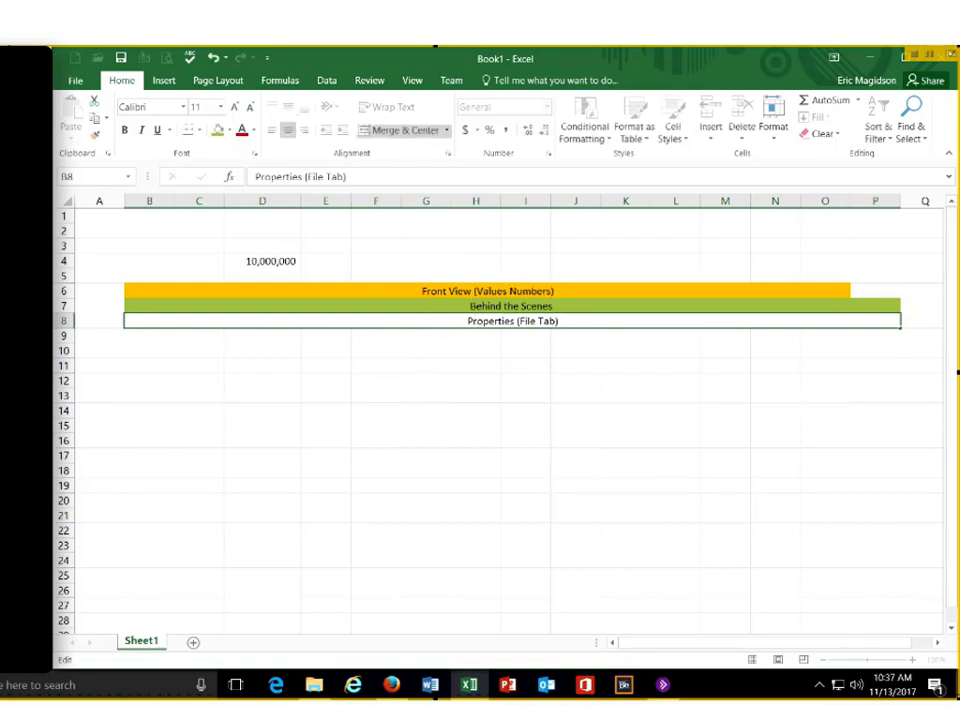
left_click(228, 131)
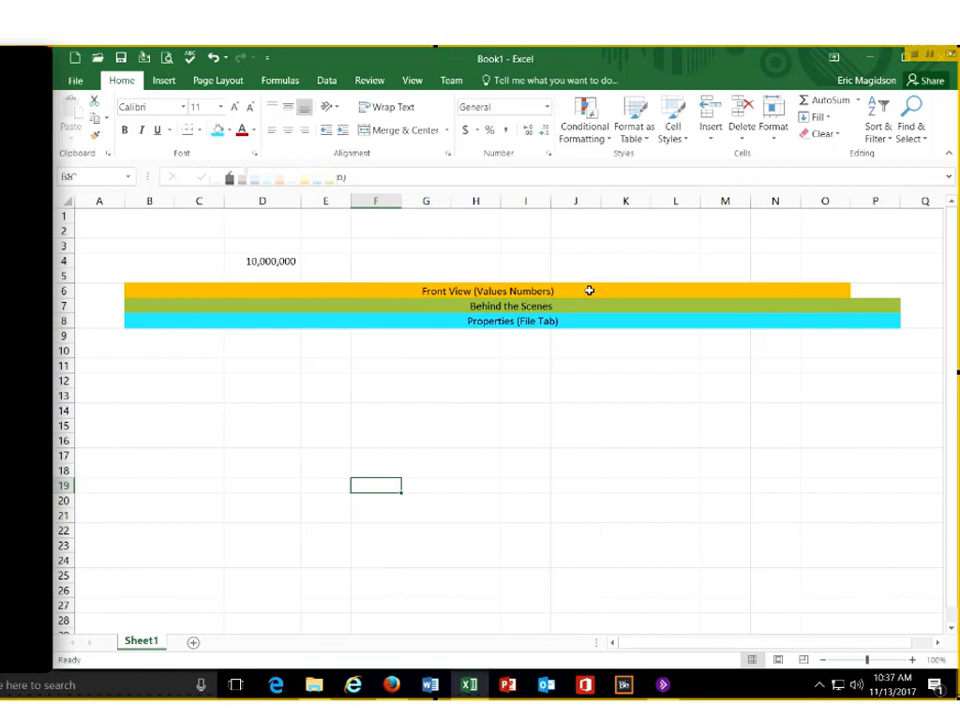
Select the merged heading in row 6 and cell D4 to compare the displayed number with its underlying content
left_click(589, 290)
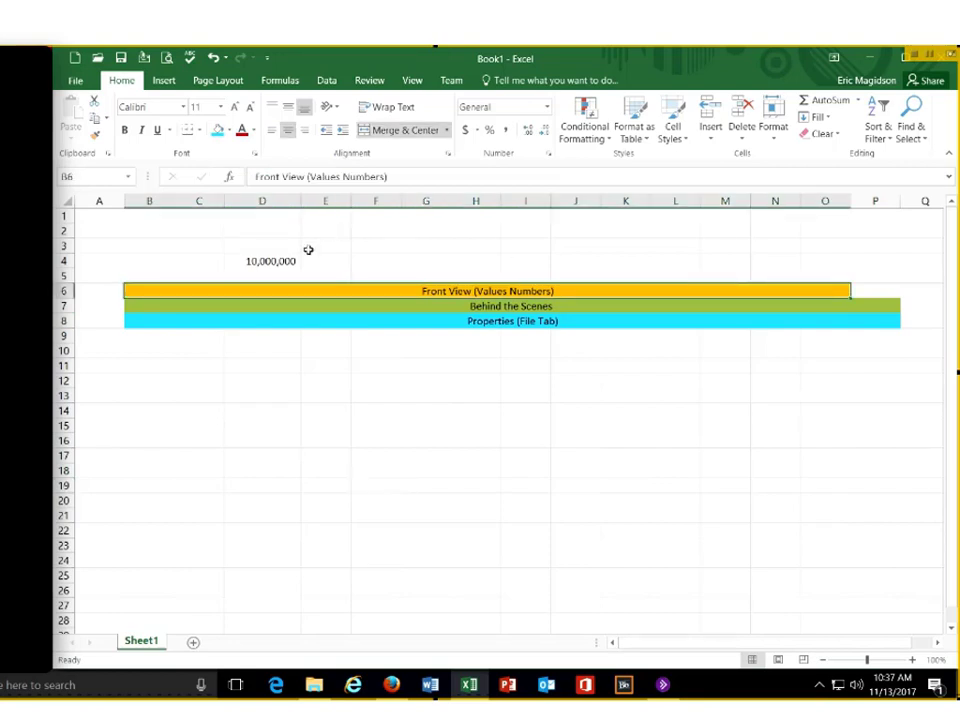
left_click(258, 261)
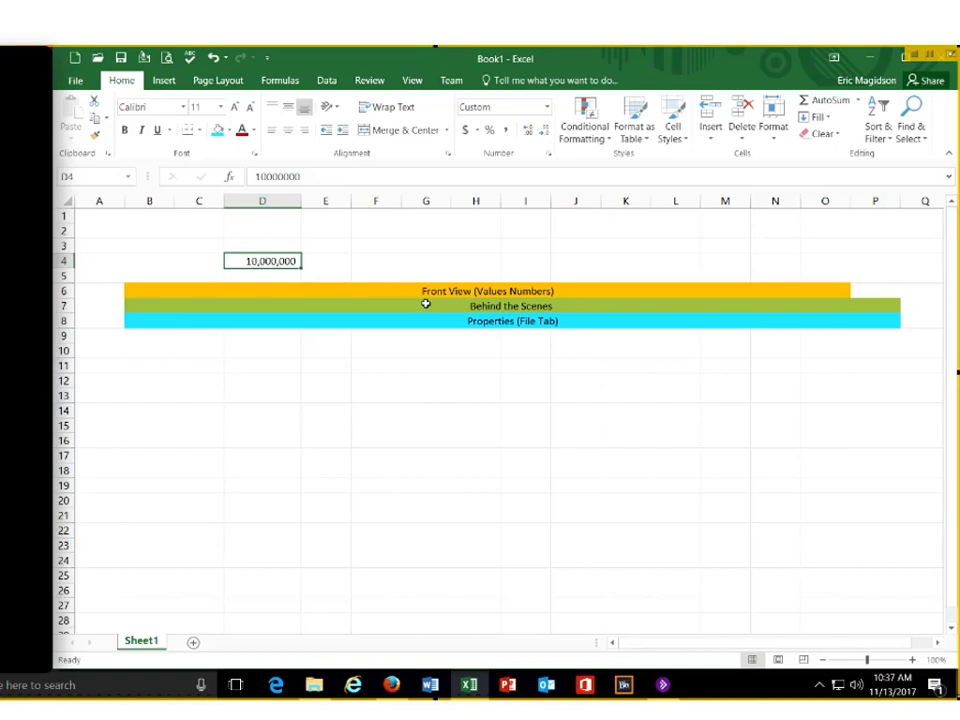
Append "(Formulas and Functions) NEVER USE VALUES (Cell Address)" to the "Behind the Scenes" text in row 7
double_click(575, 307)
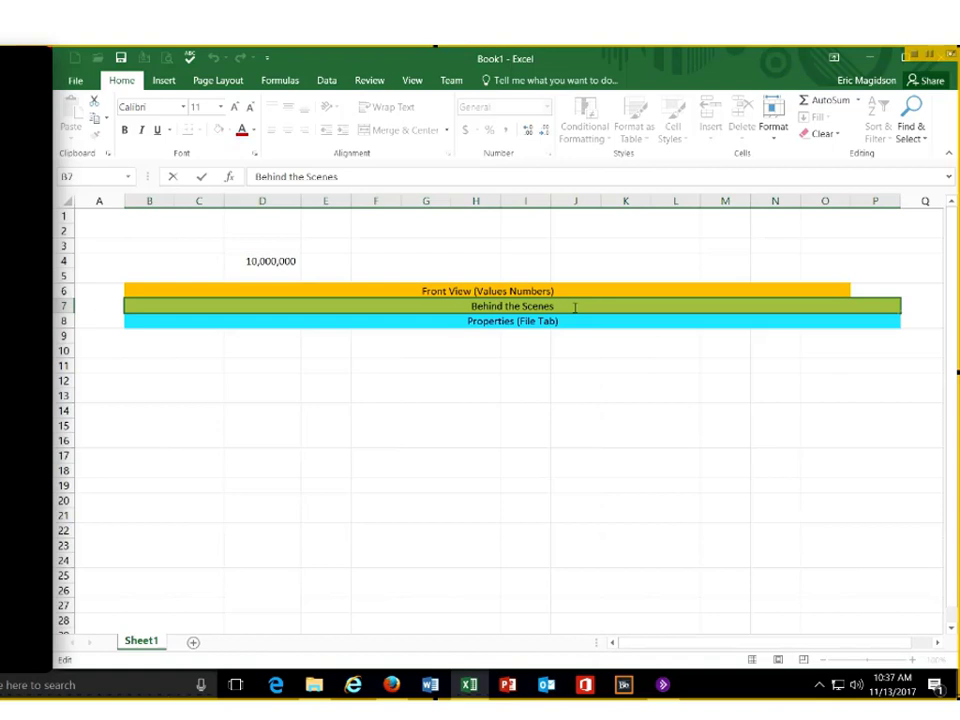
type("(Formula")
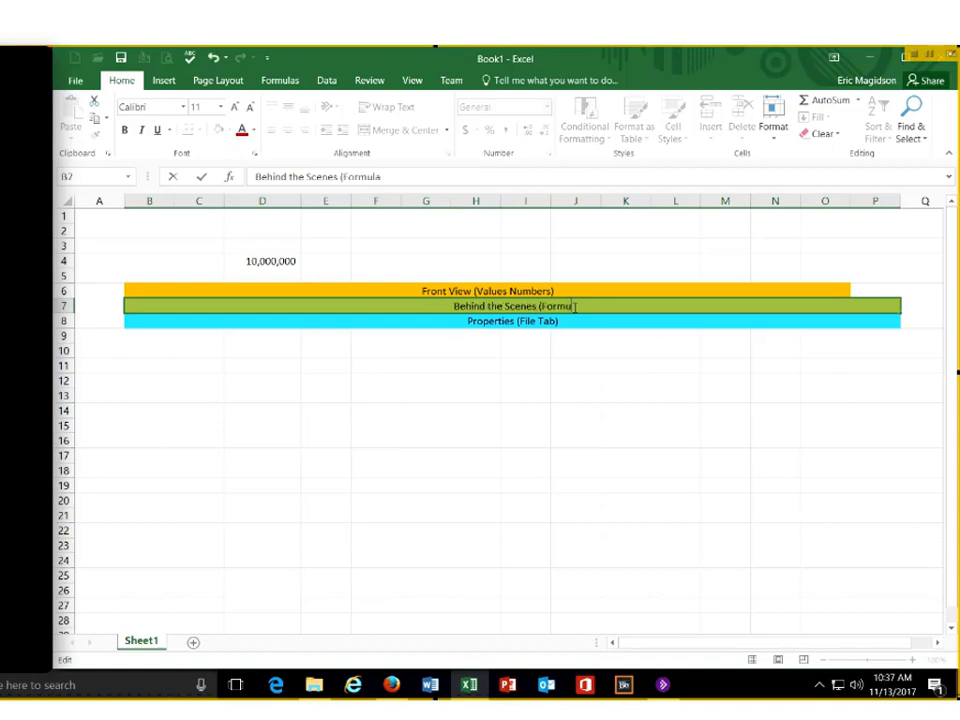
type("s and f")
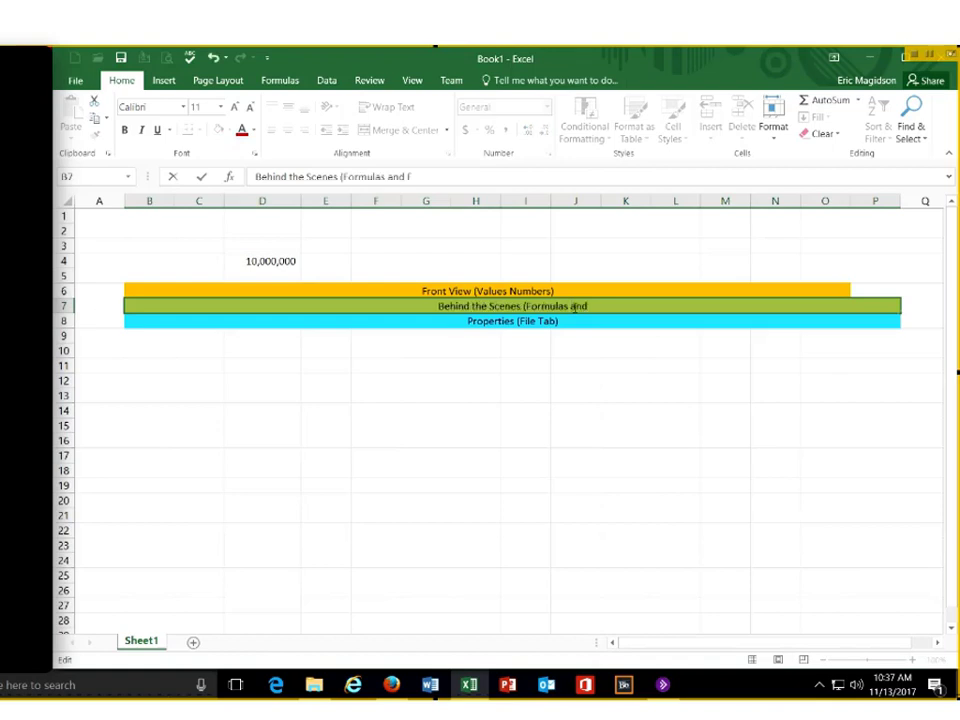
type("unctions)")
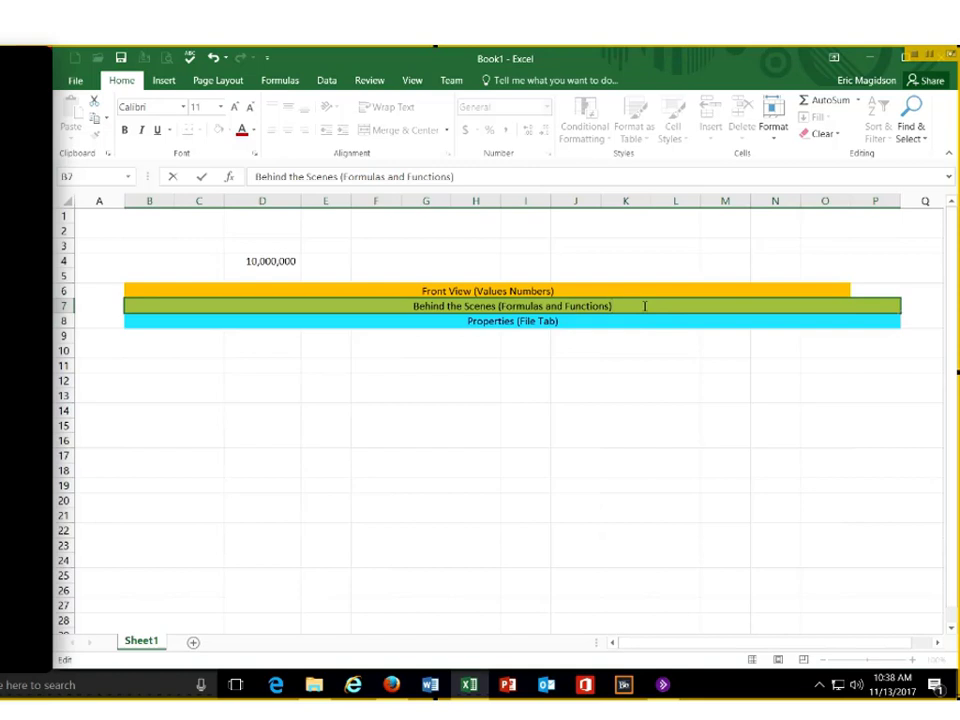
type("NEVER USE")
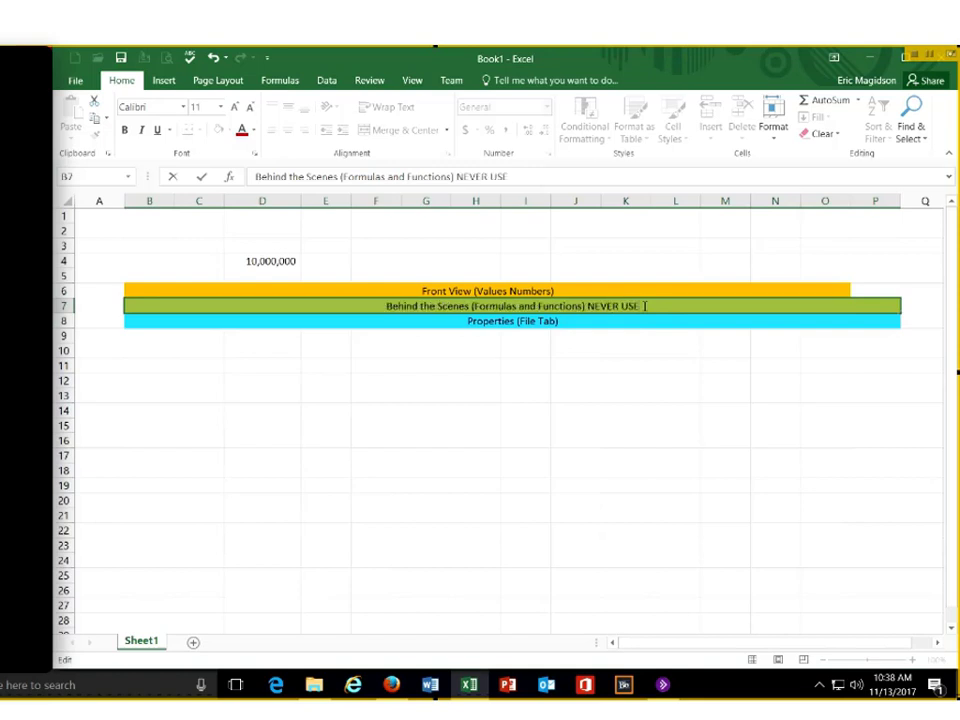
type(" VALUES")
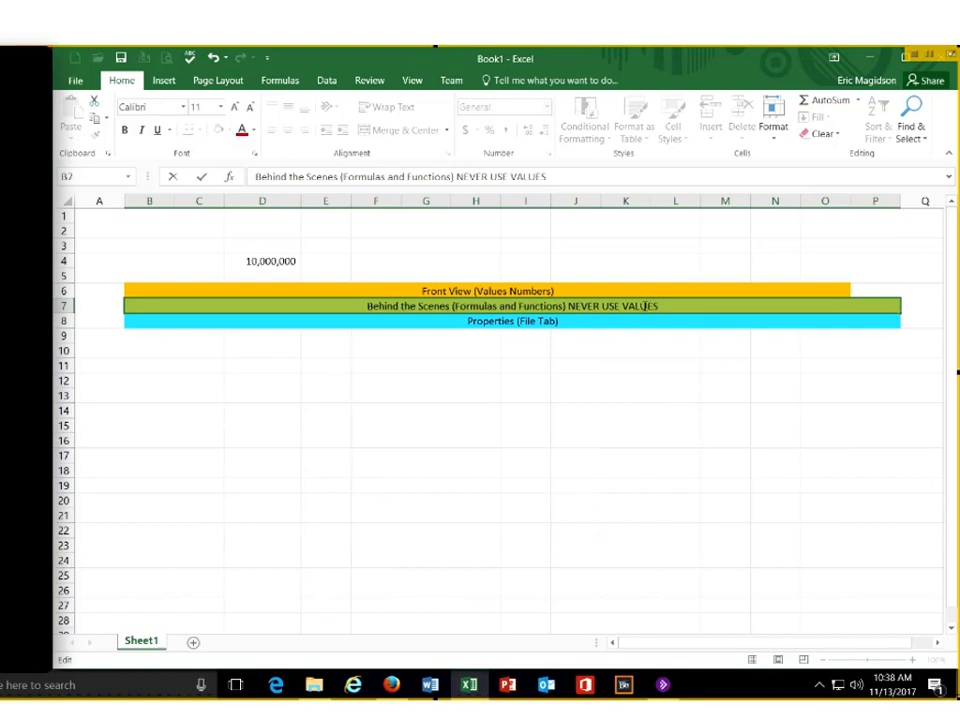
type(" (")
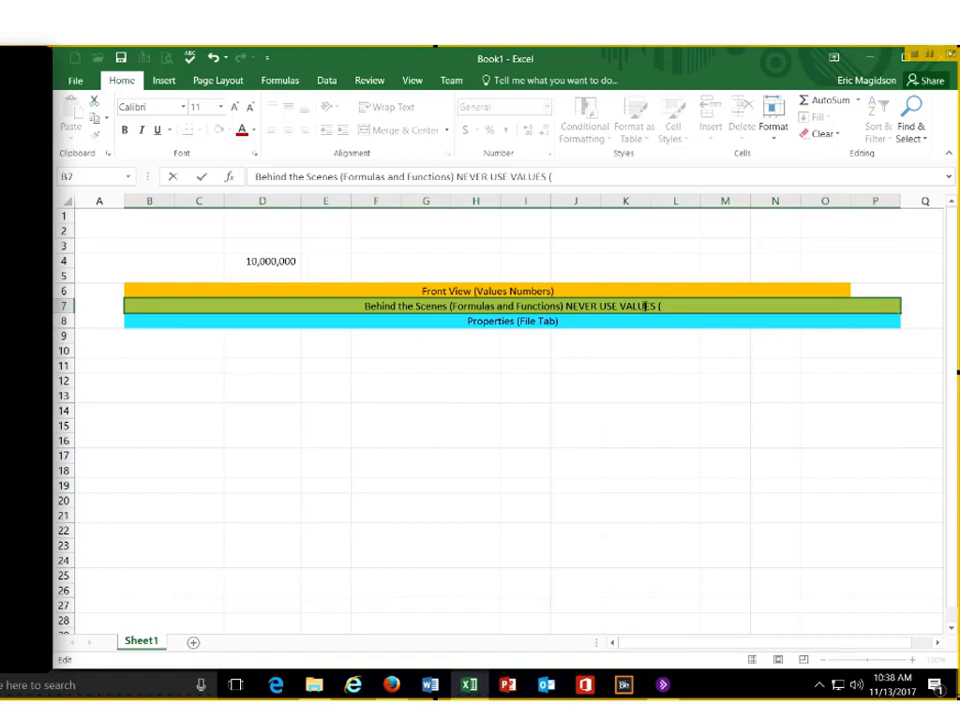
type("Cell")
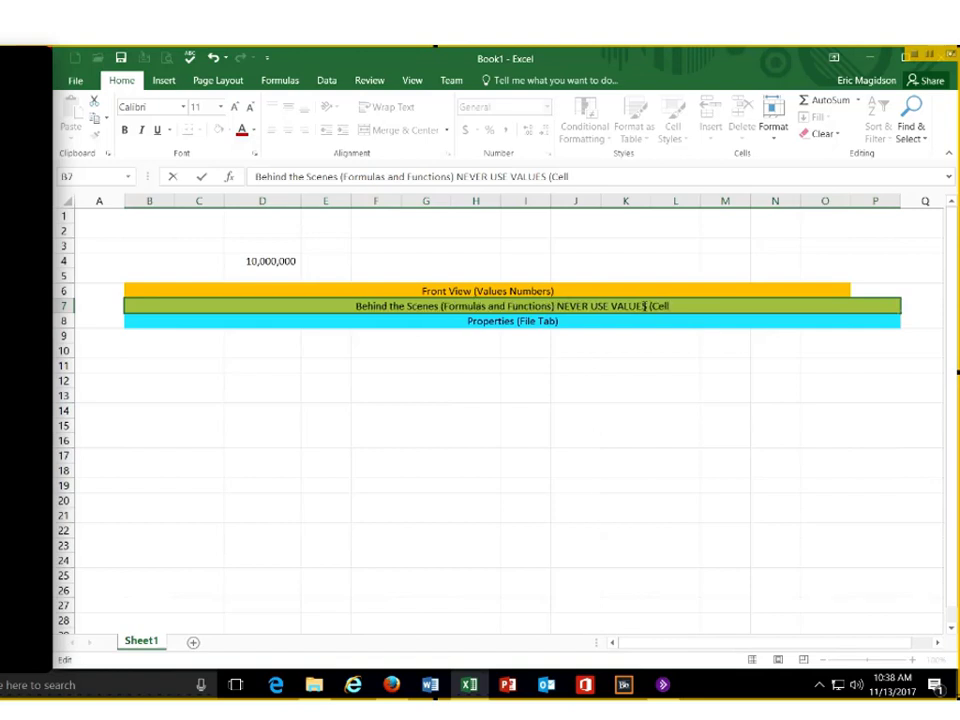
type(" Ad")
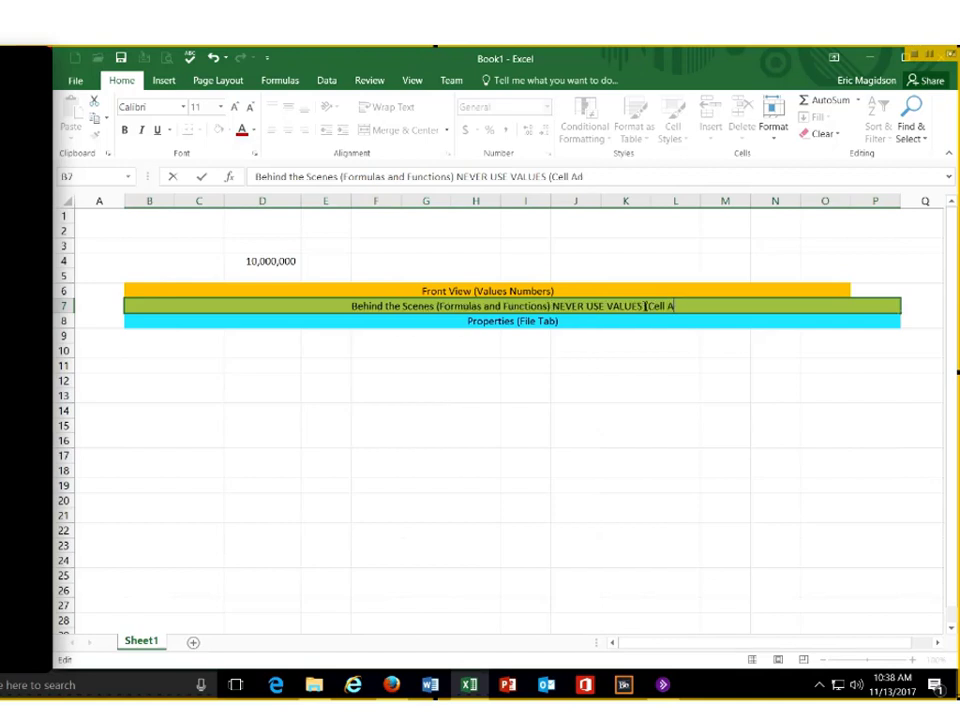
type("dress)")
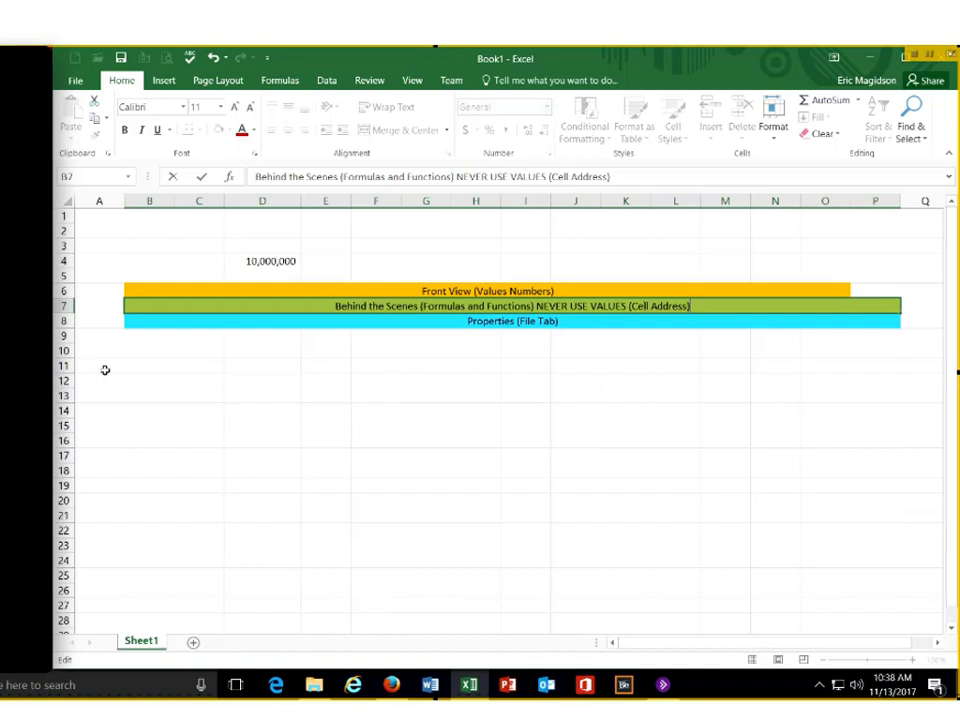
key("Return")
Enter the numbers 1, 2, 3 and 4 across cells B11 to E11
key("Return")
key("Return")
key("Return")
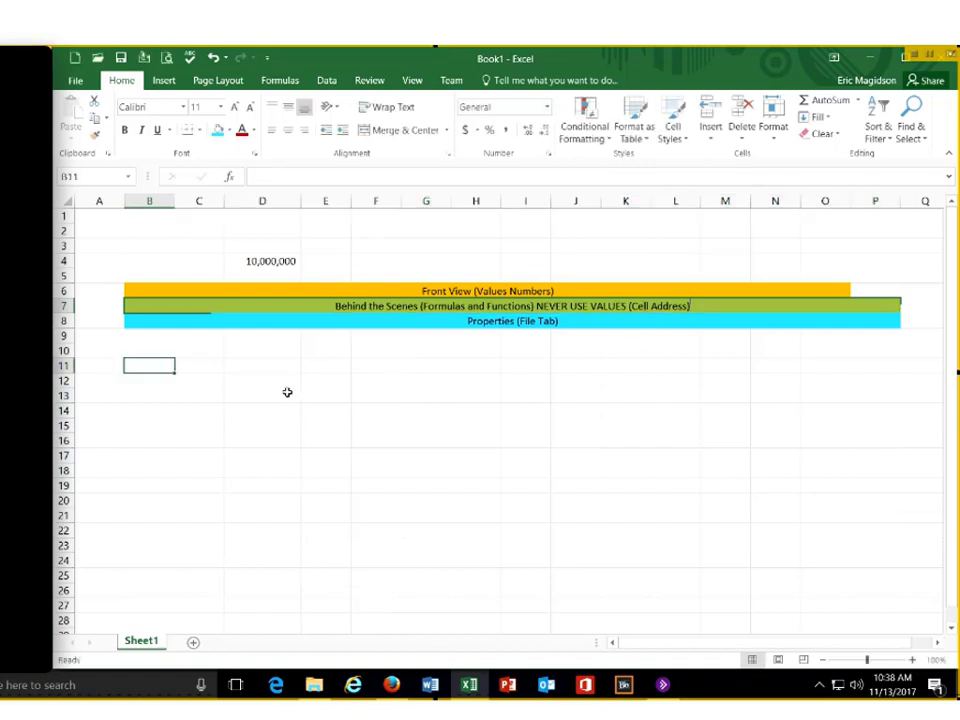
type("1")
key("Tab")
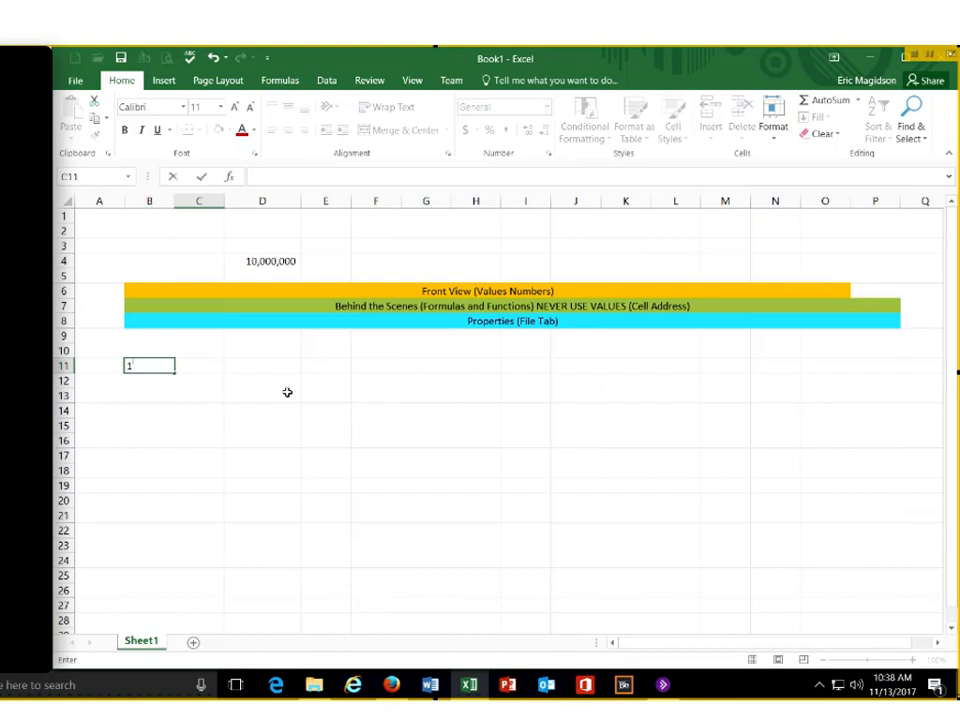
type("2")
key("Tab")
key("Tab")
key("Tab")
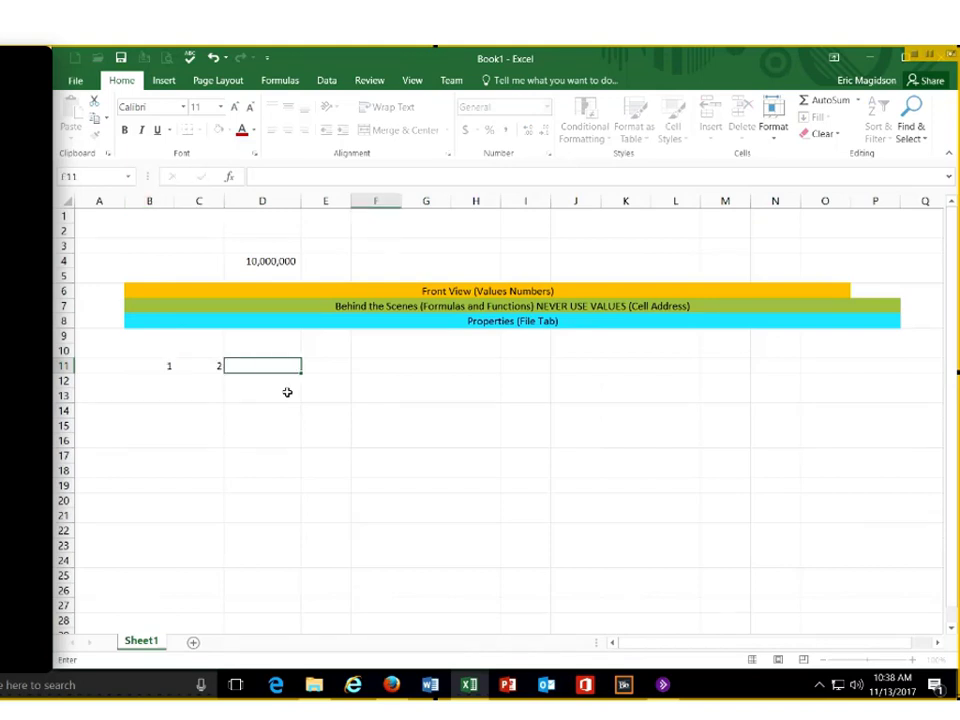
type("3")
key("Tab")
type("4")
key("Tab")
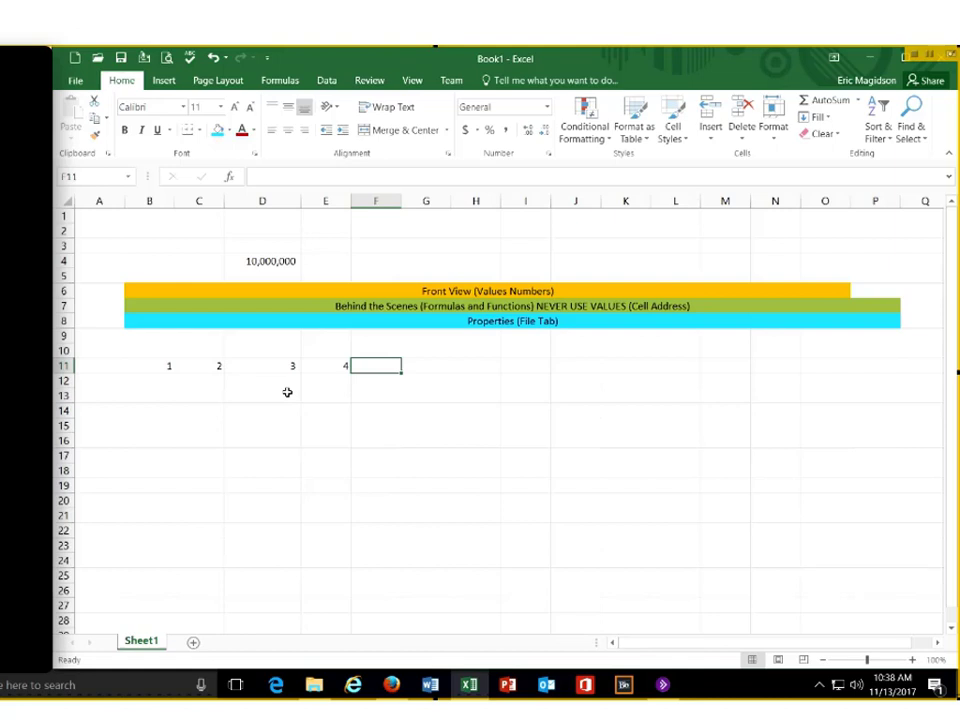
Enter 1+2+3+4 without a leading equals sign in cell F11
scroll(383, 605, "up", 5)
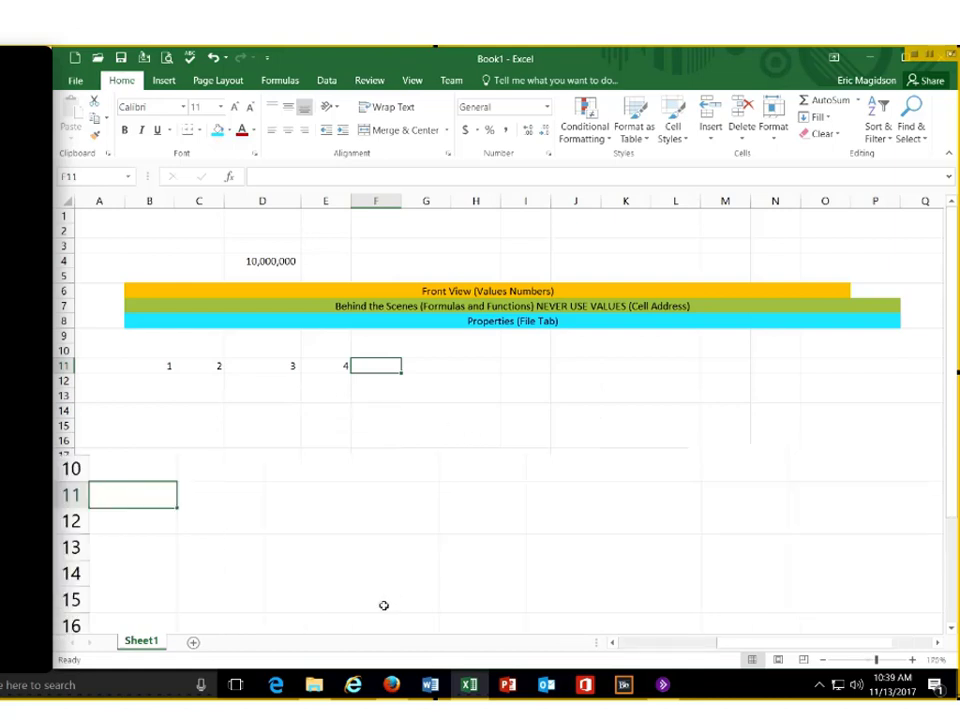
left_click_drag(750, 643, 262, 582)
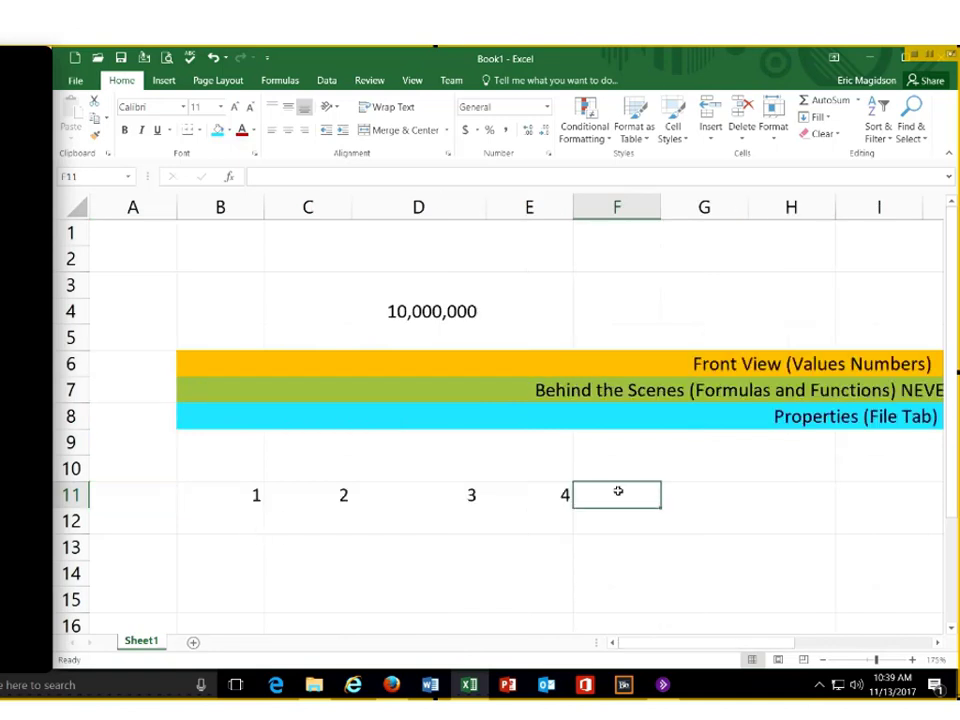
type("1+")
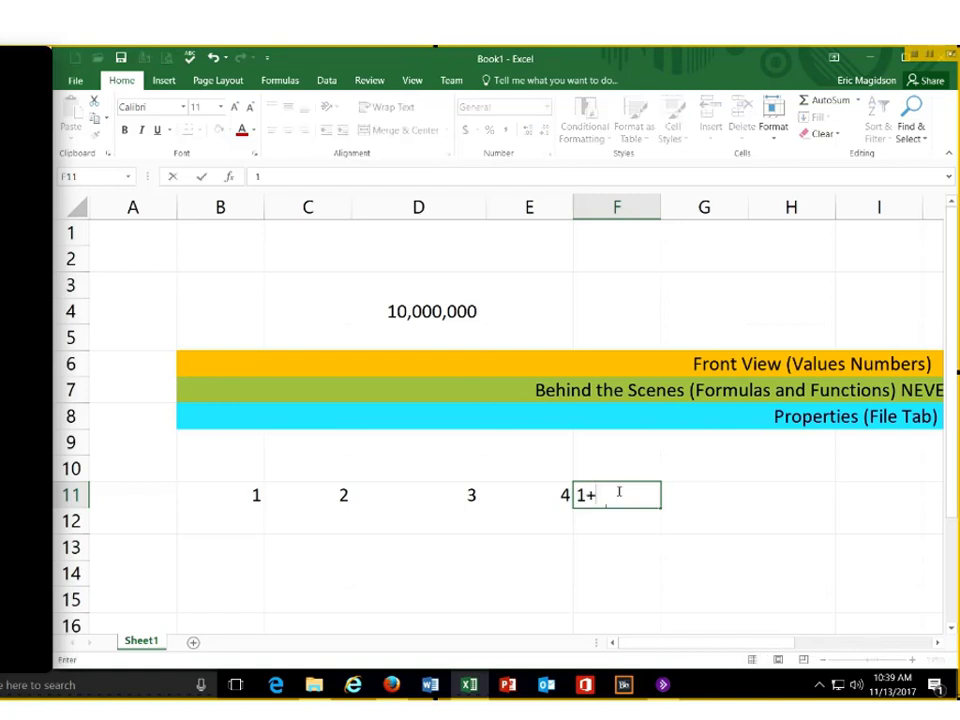
type("2+3+4")
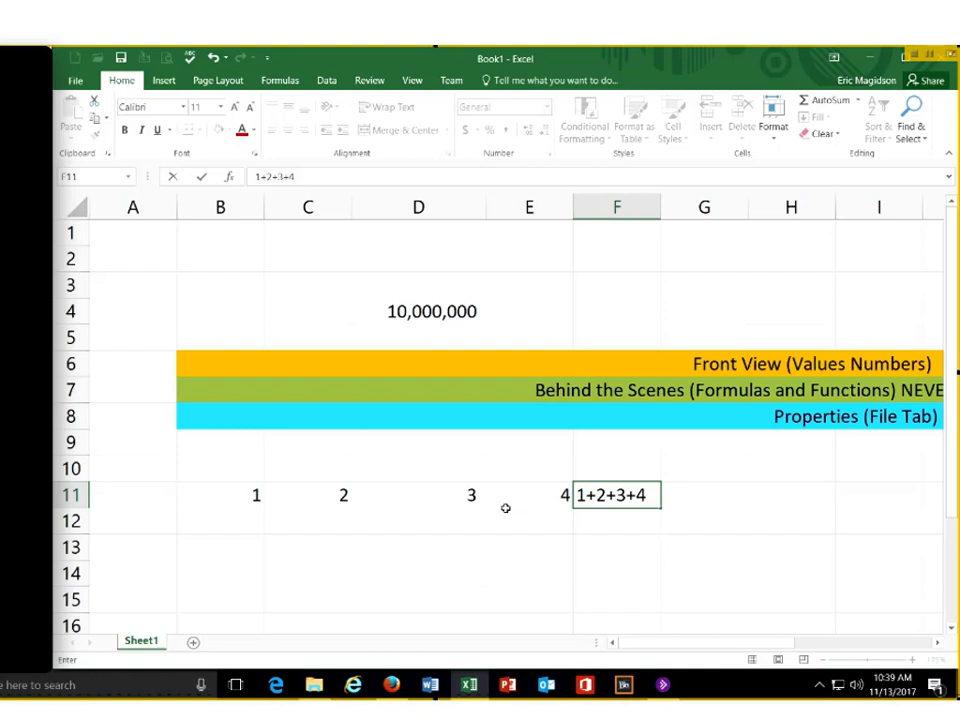
key("Return")
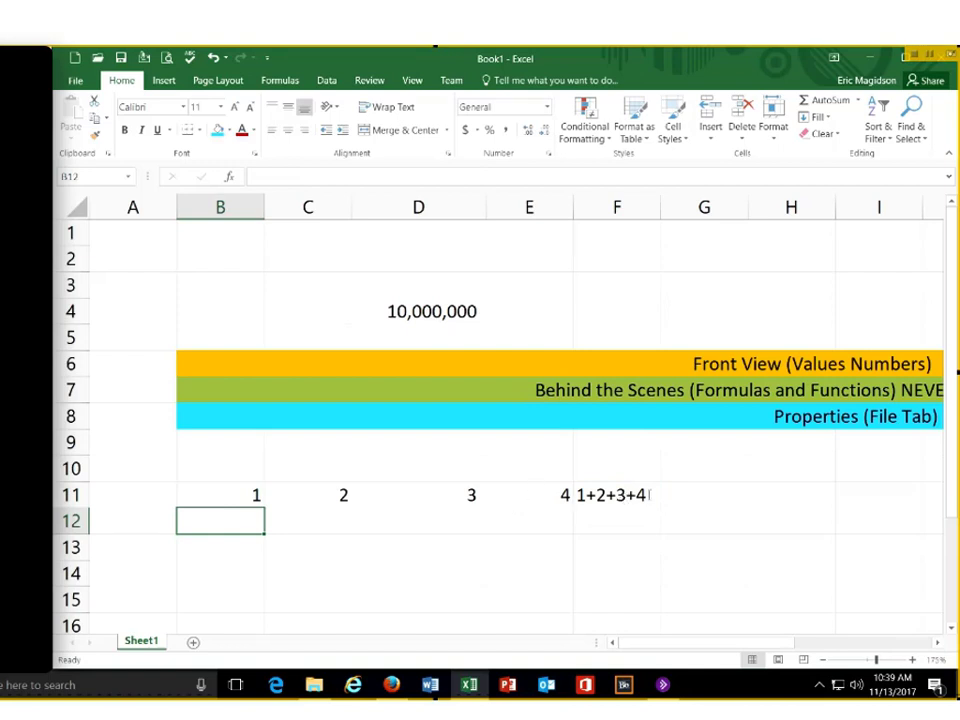
Append =10 to the end of the 1+2+3+4 text in cell F11
double_click(658, 503)
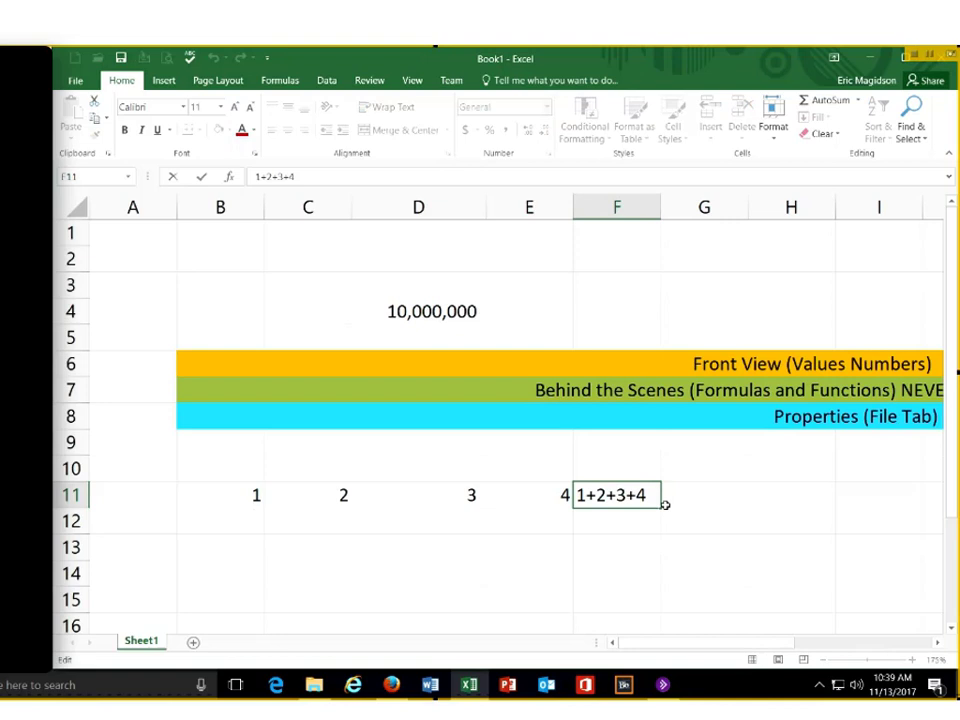
type("=10")
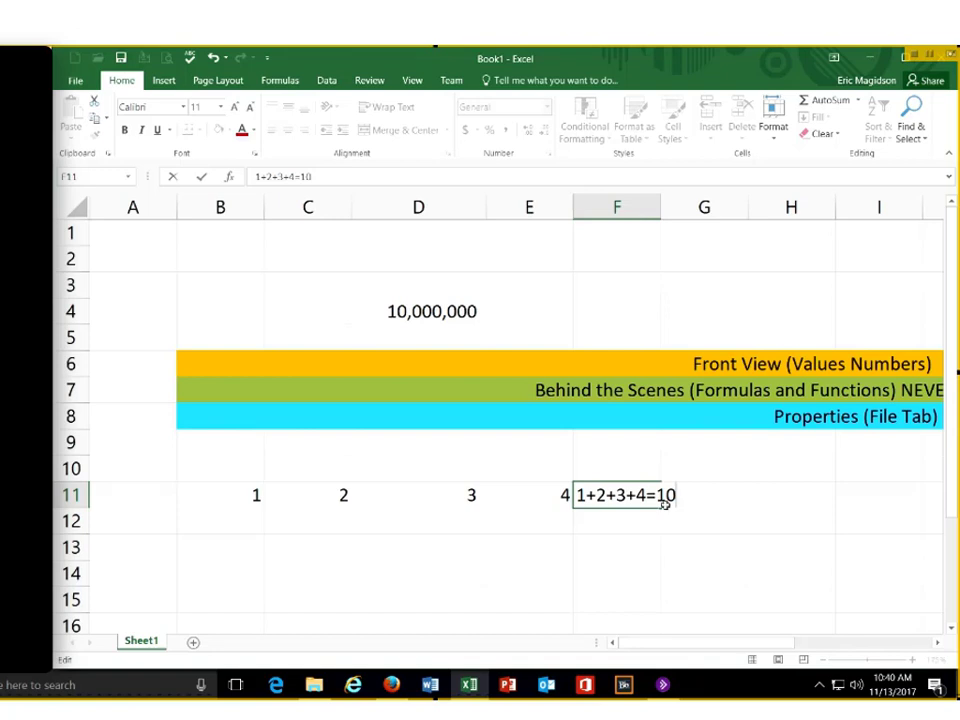
key("Return")
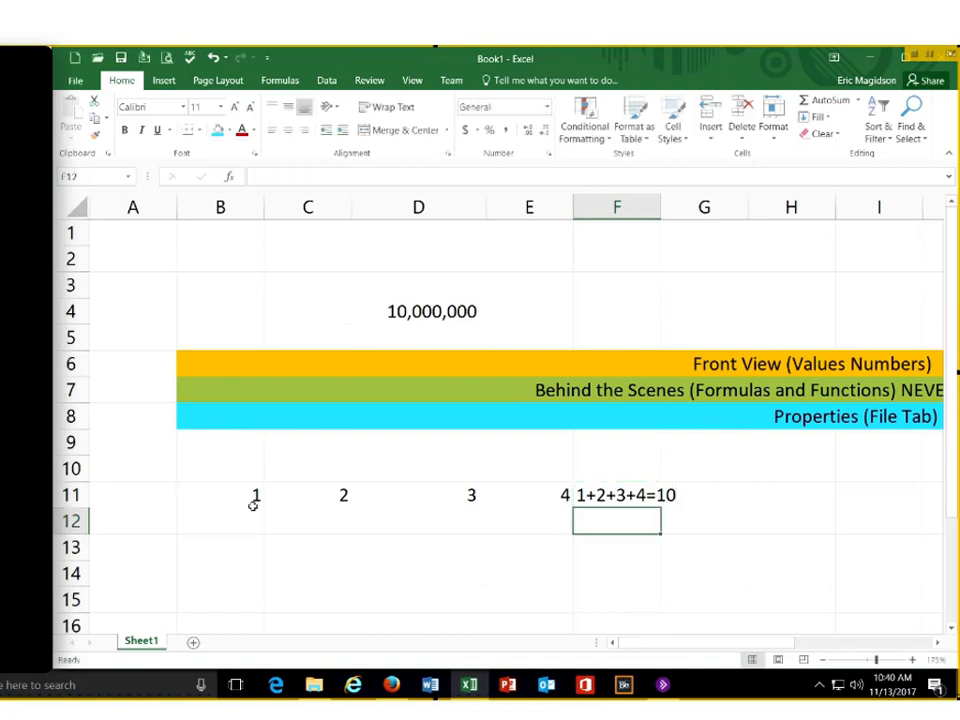
Replace the text in cell F11 with the formula =1+2+3+4
left_click(624, 503)
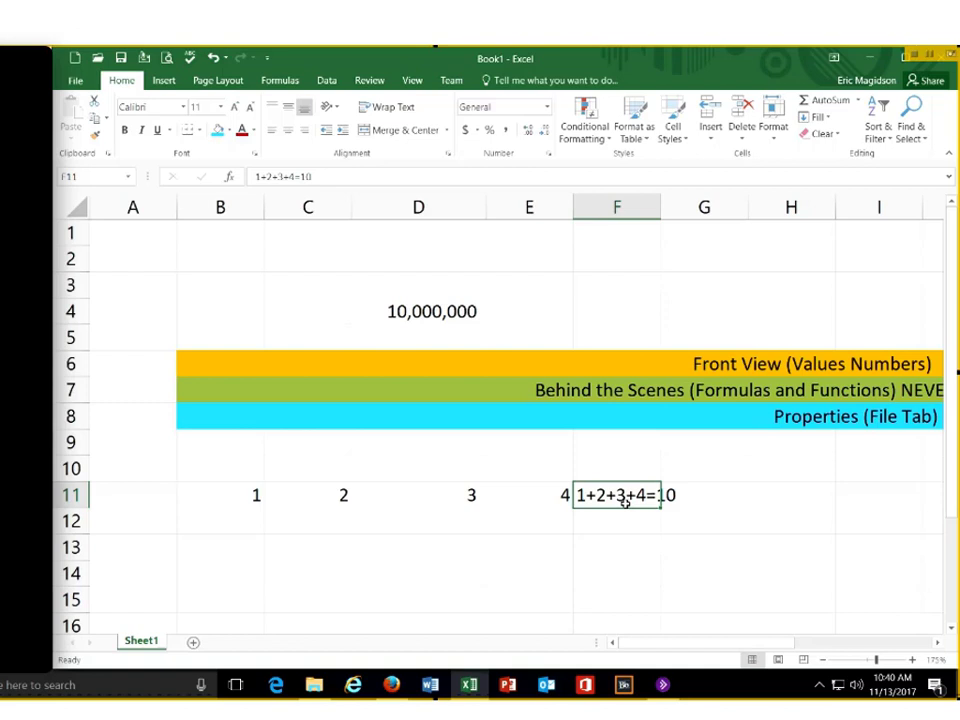
type("=")
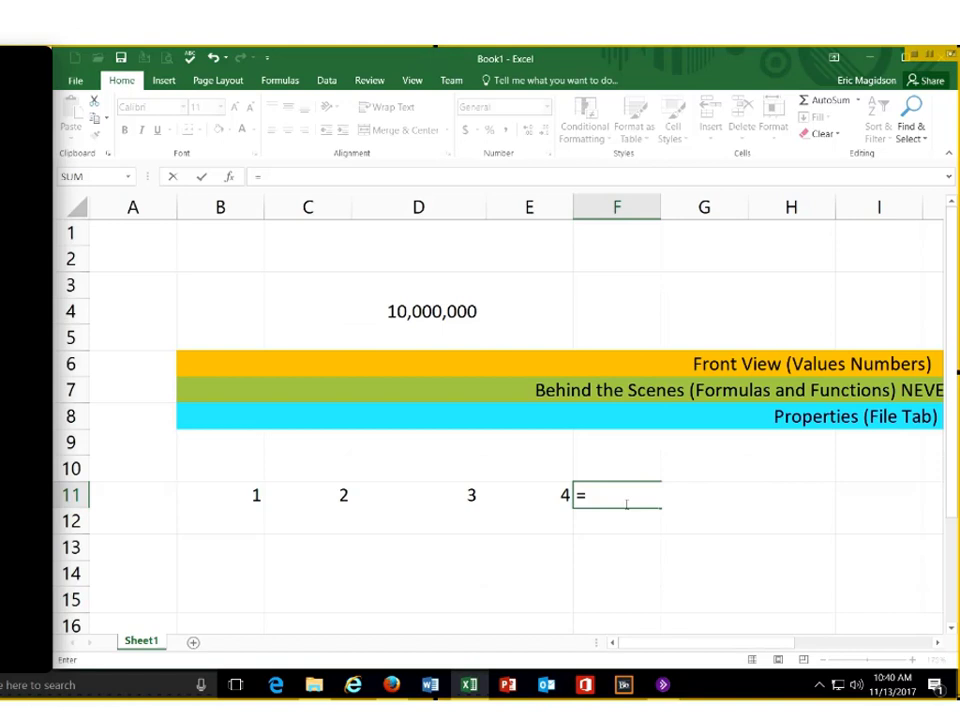
type("1+2+3+")
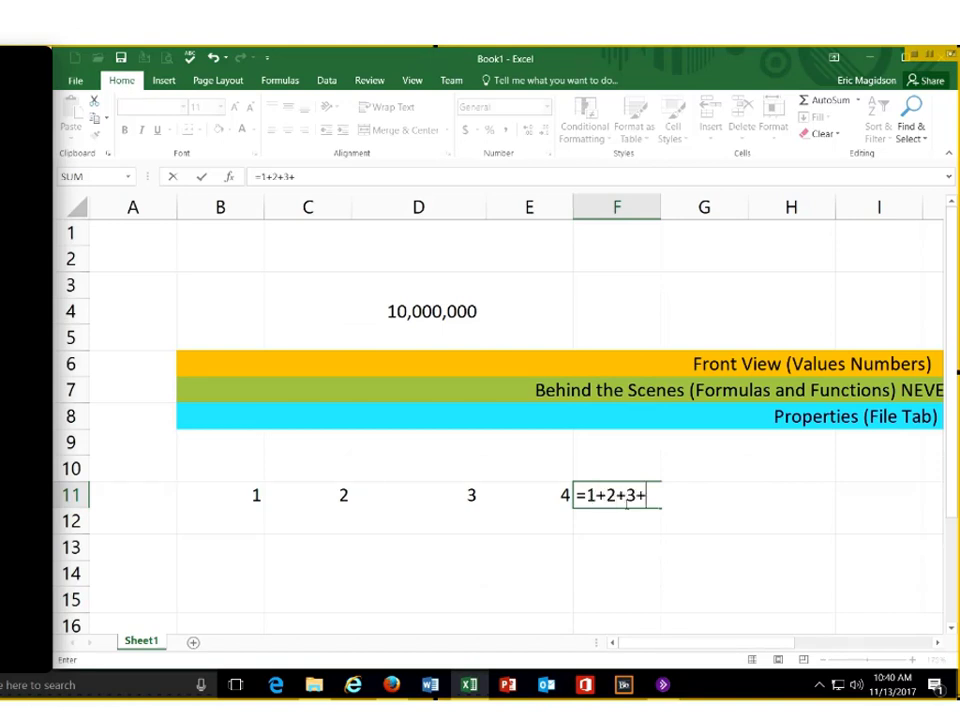
type("4")
key("Return")
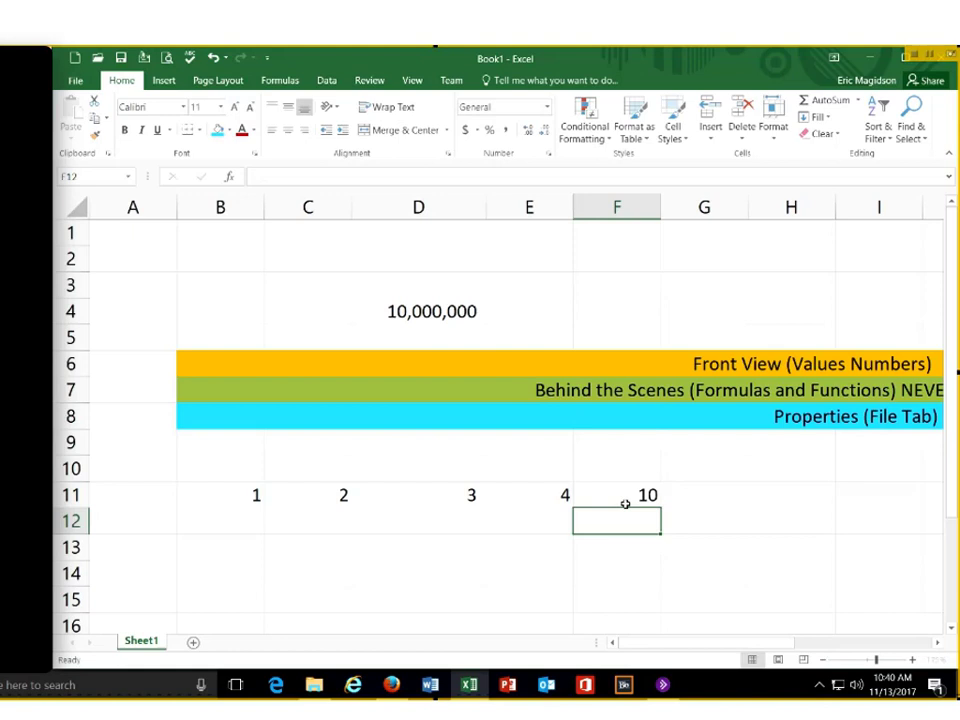
Fill cell F11 with the standard red colour
left_click(625, 504)
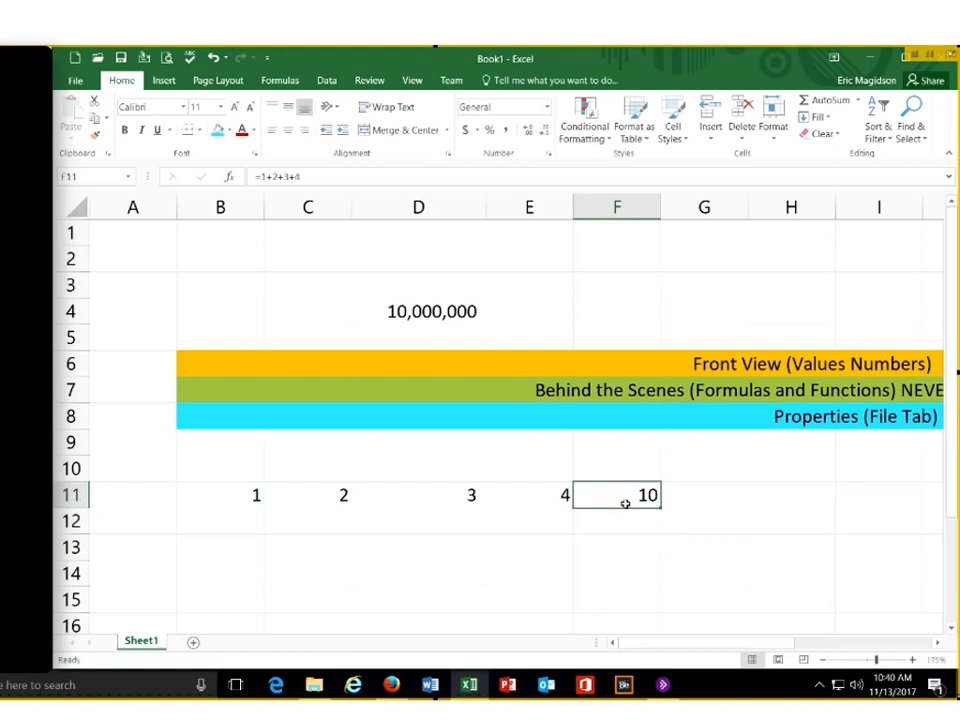
left_click(230, 131)
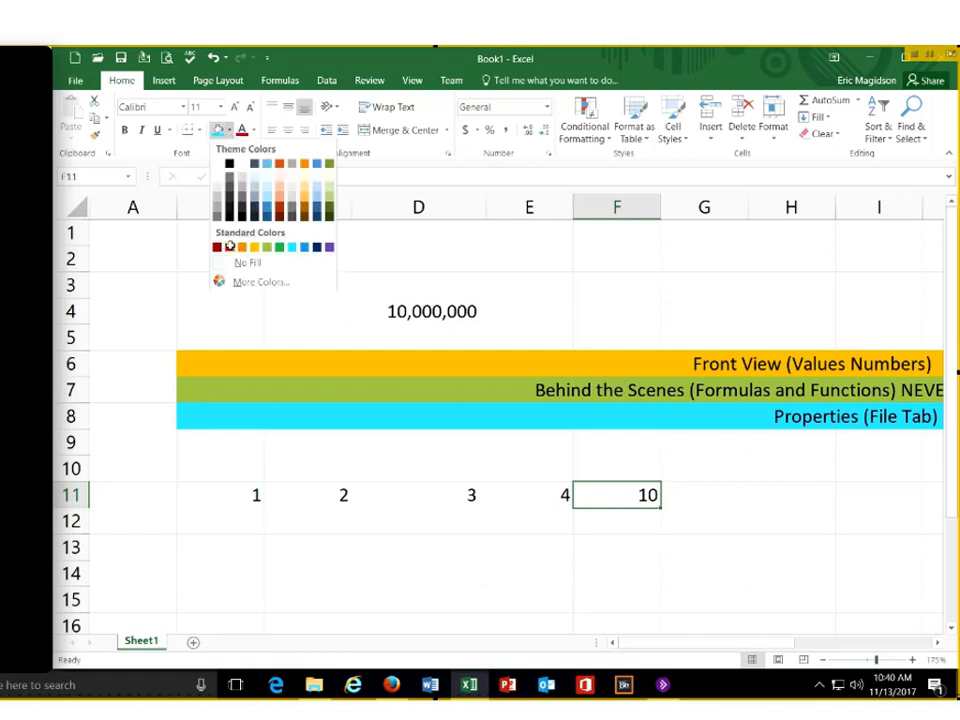
key("Escape")
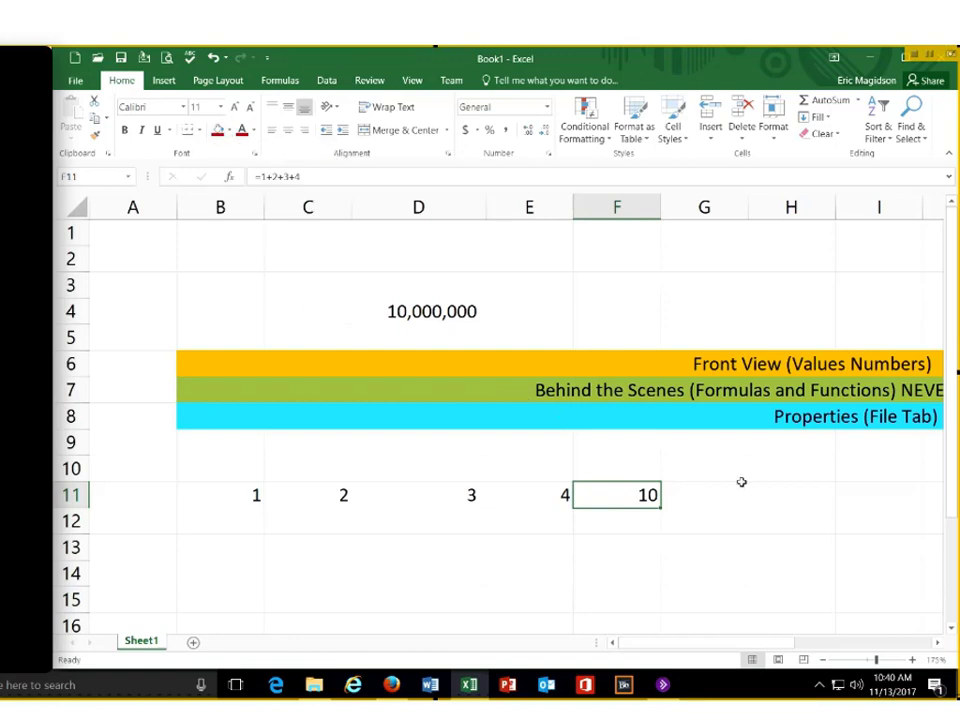
Enter the label "Static=BAD!!!!!!!" in cell G11 and autofit column G to its width
left_click(678, 495)
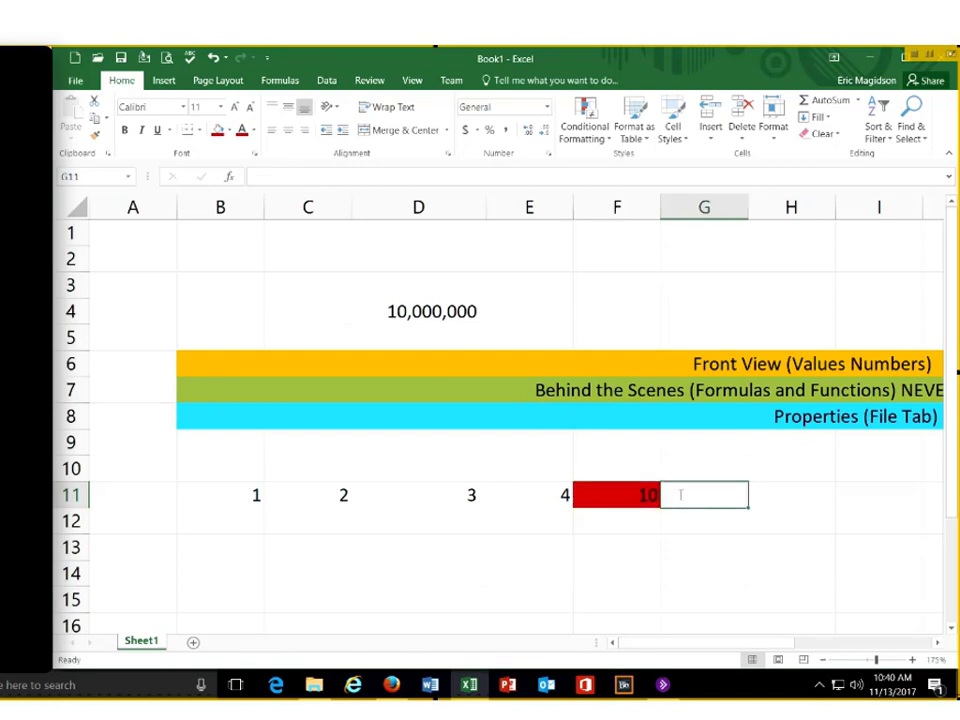
type("Stati")
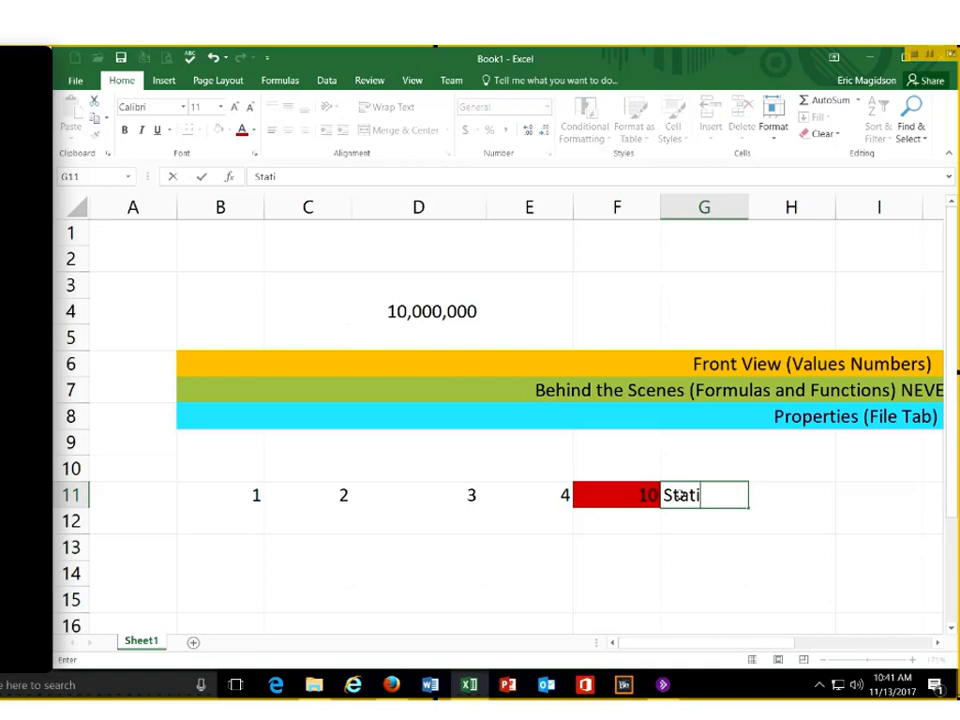
type("c")
key("Return")
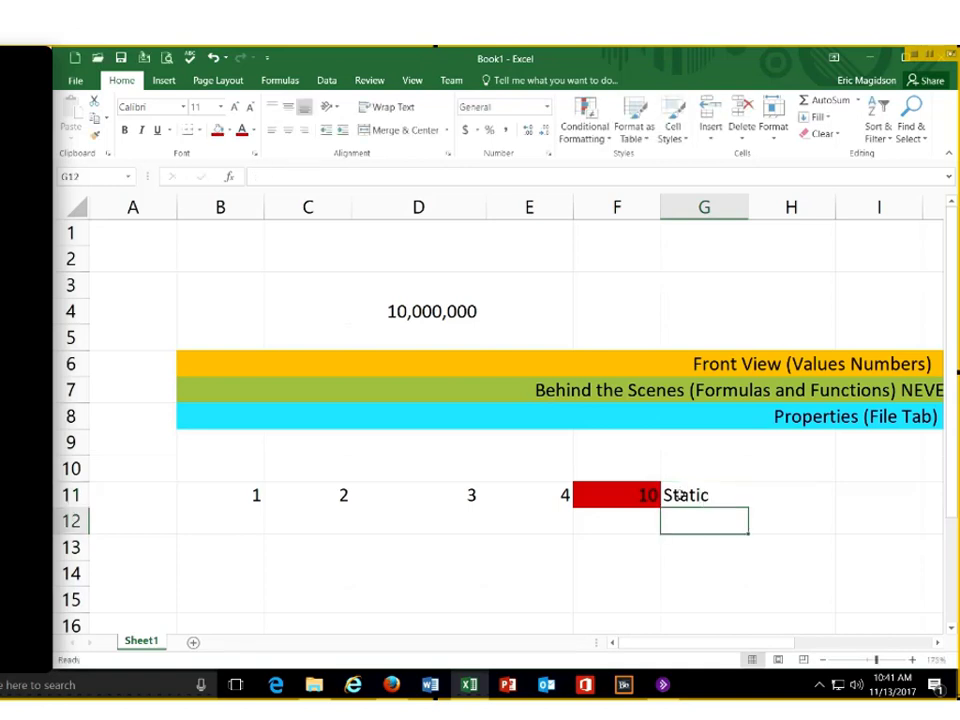
key("Up")
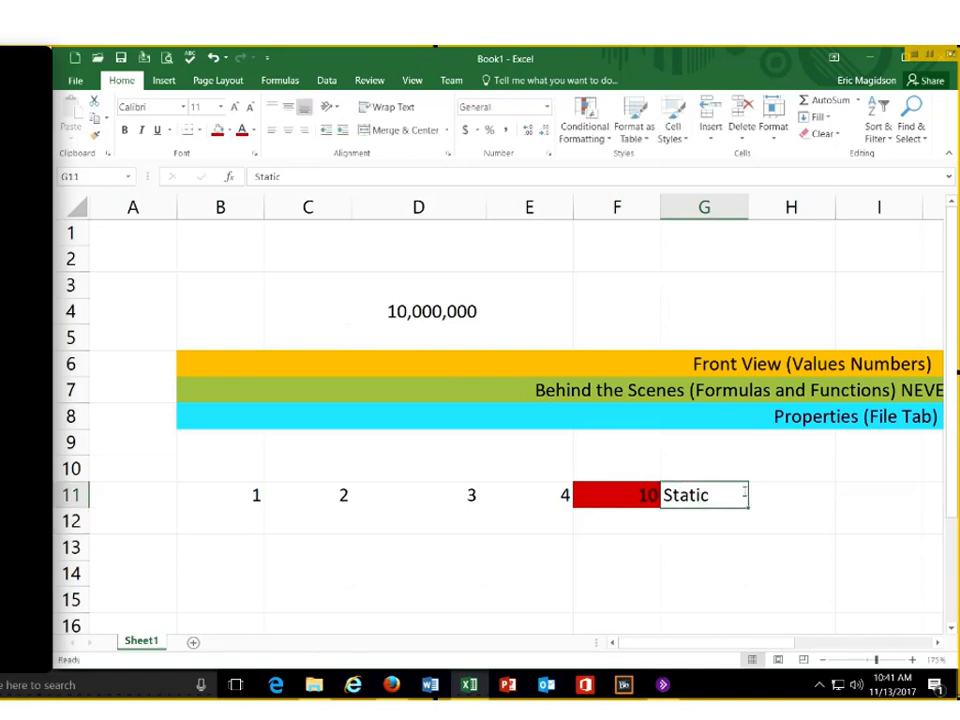
double_click(744, 493)
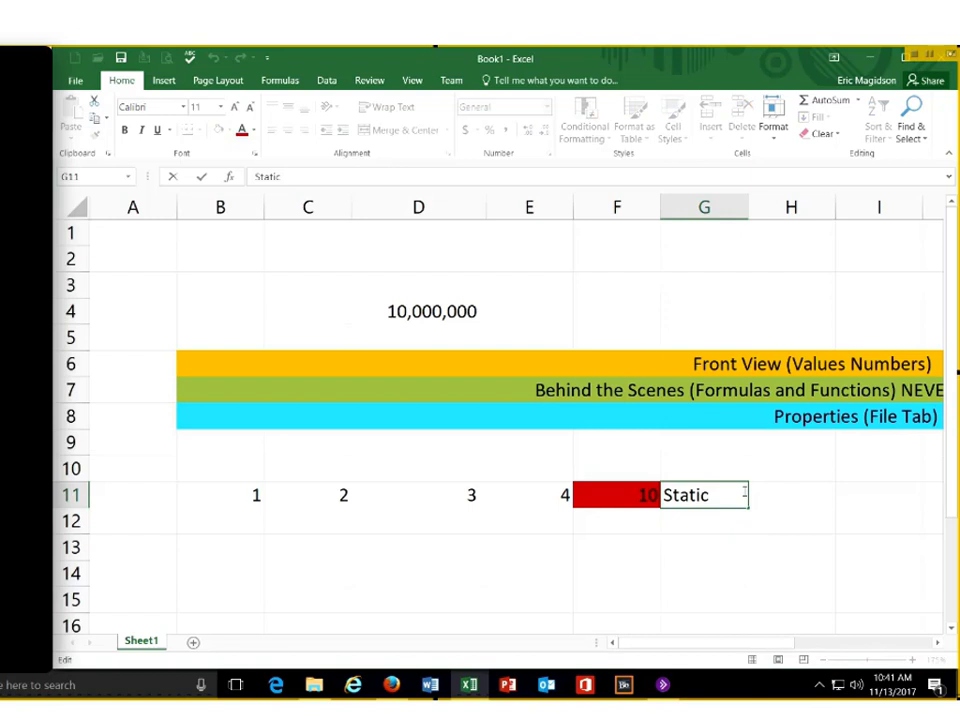
type("=BAD!")
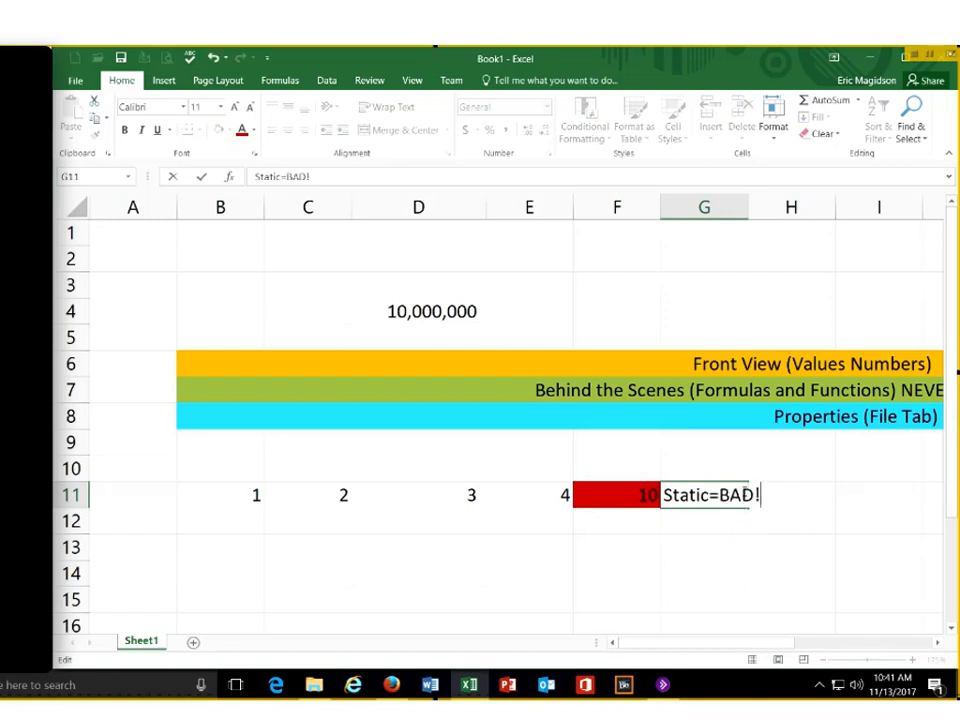
type("!!!!!!")
key("Return")
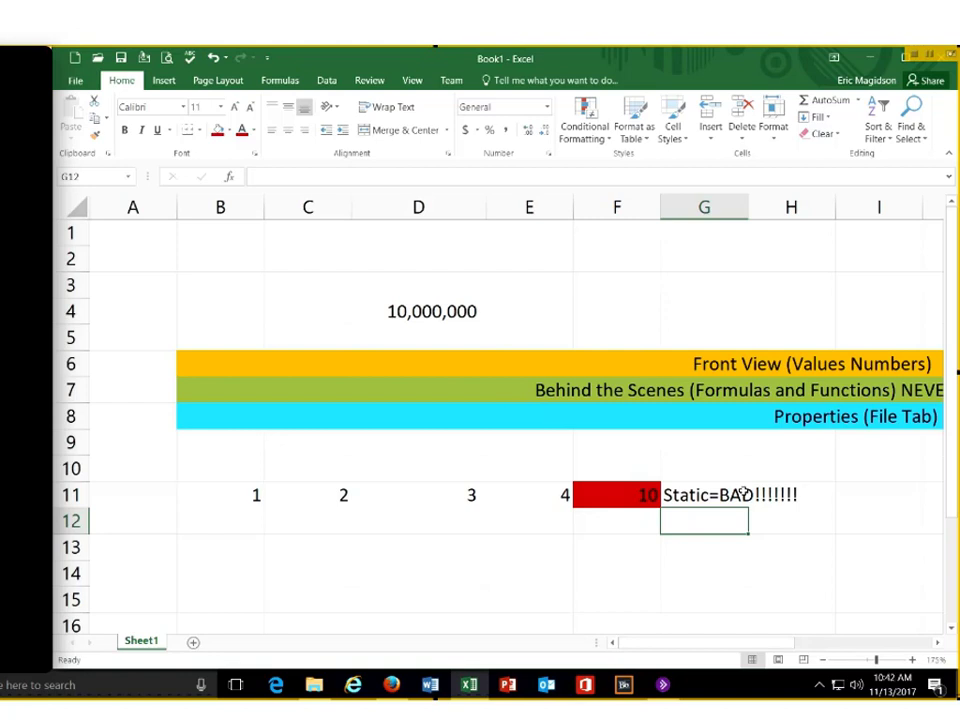
left_click(743, 494)
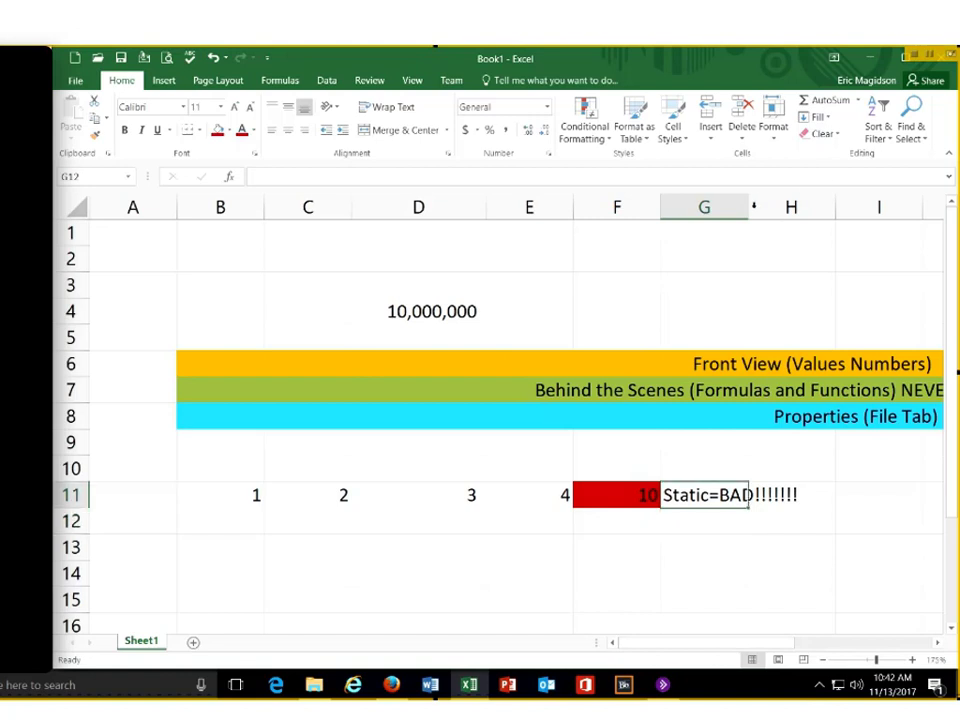
double_click(747, 207)
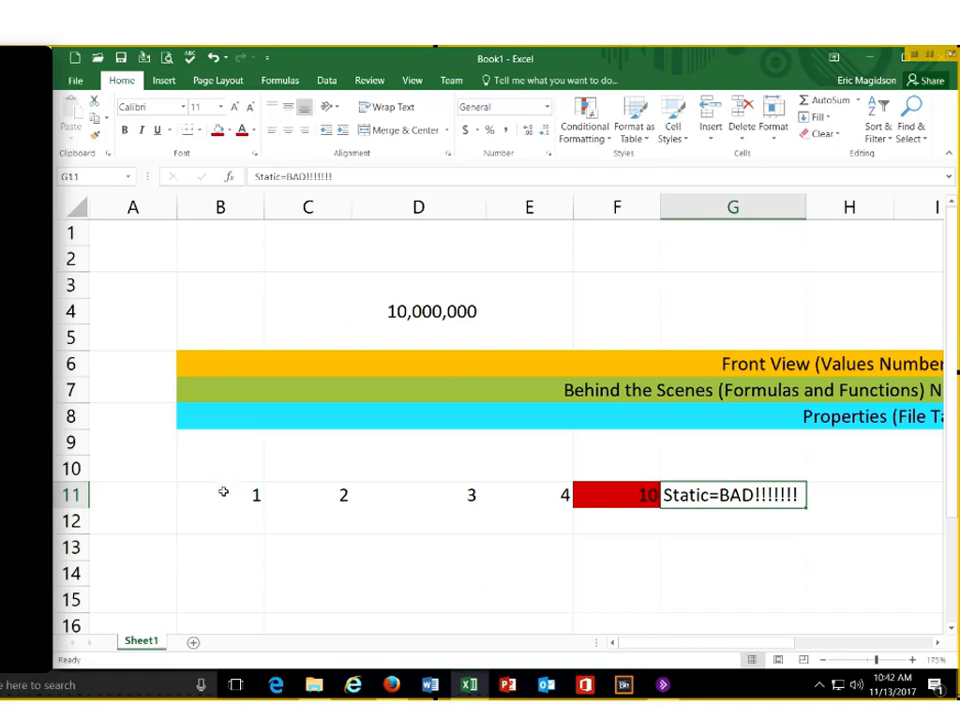
Enter the numbers 1, 2, 3 and 4 across cells B12 to E12
left_click(224, 492)
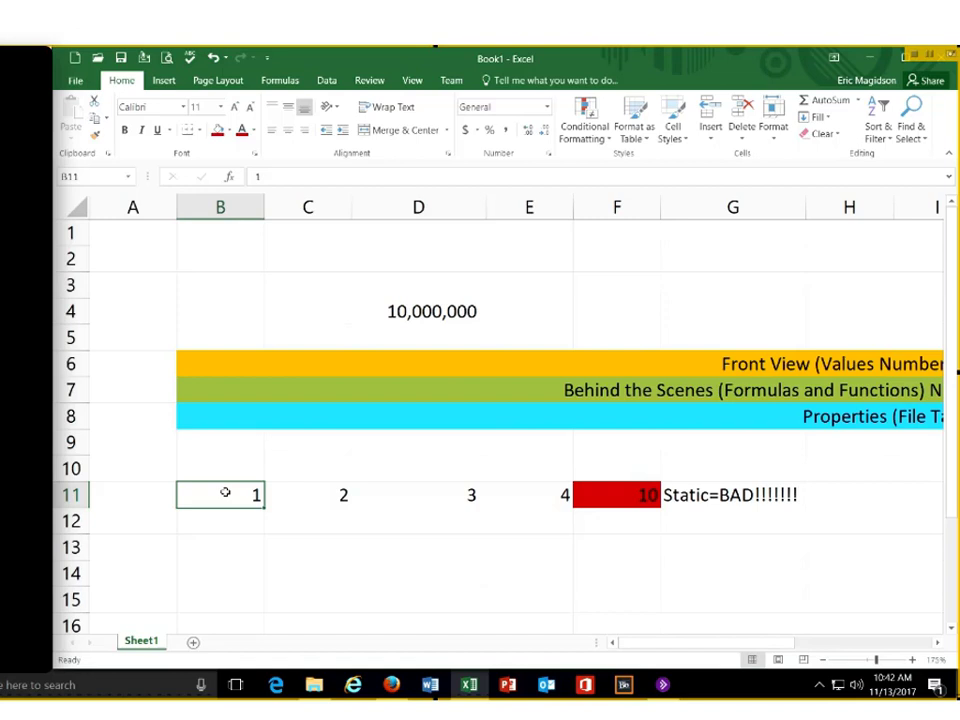
key("Return")
type("1")
key("Tab")
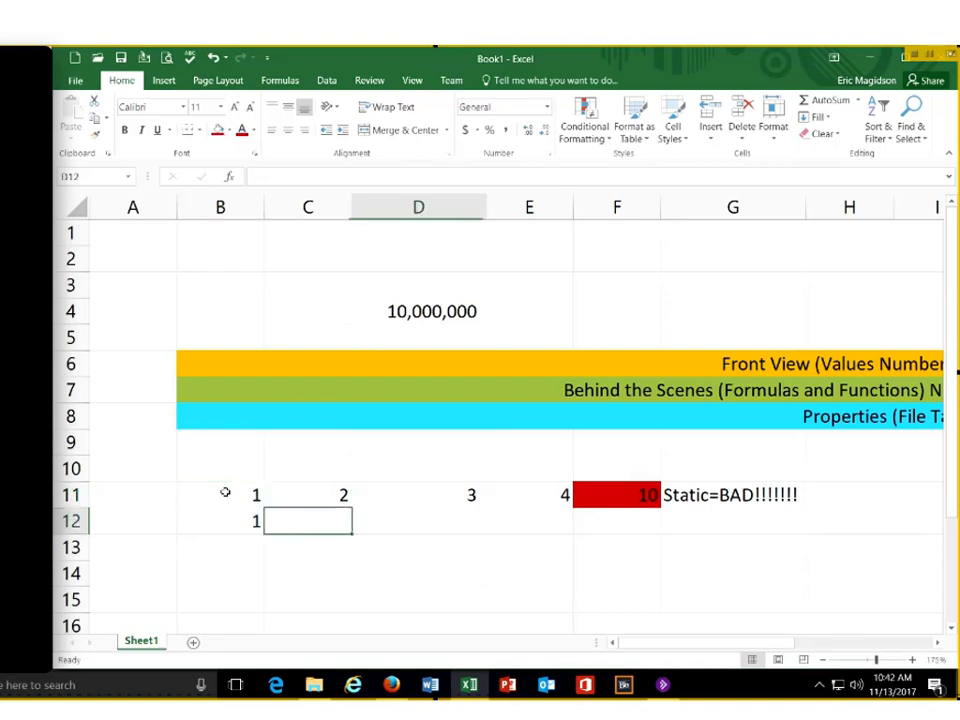
type("2")
key("Tab")
type("3")
key("Tab")
type("4")
key("Tab")
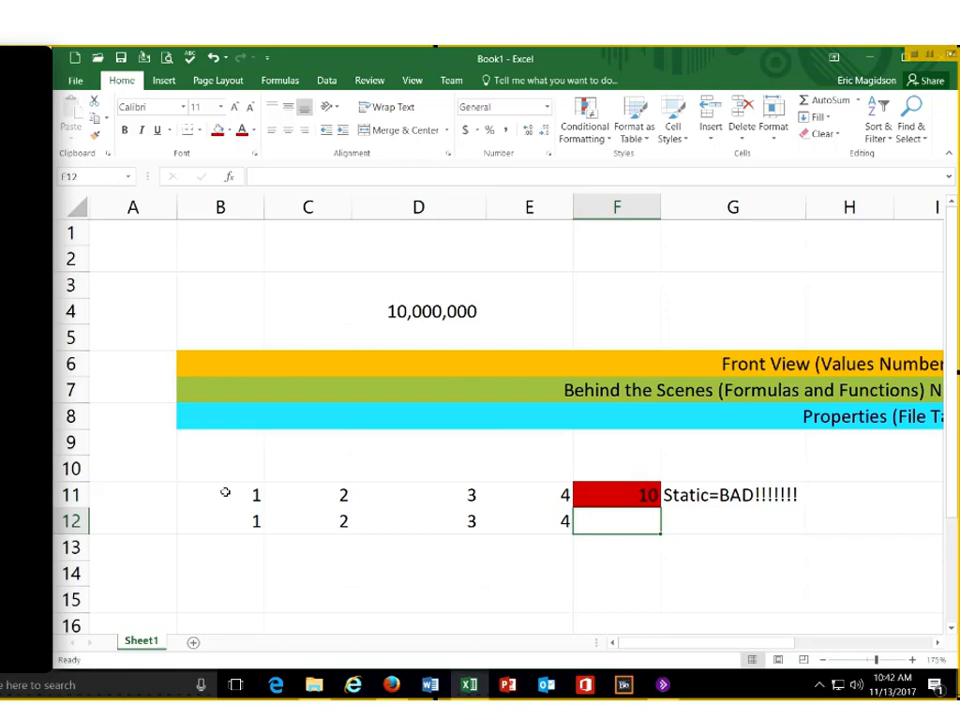
Enter the cell-address formula =B12+C12+D12+E12 in cell F12
type("=")
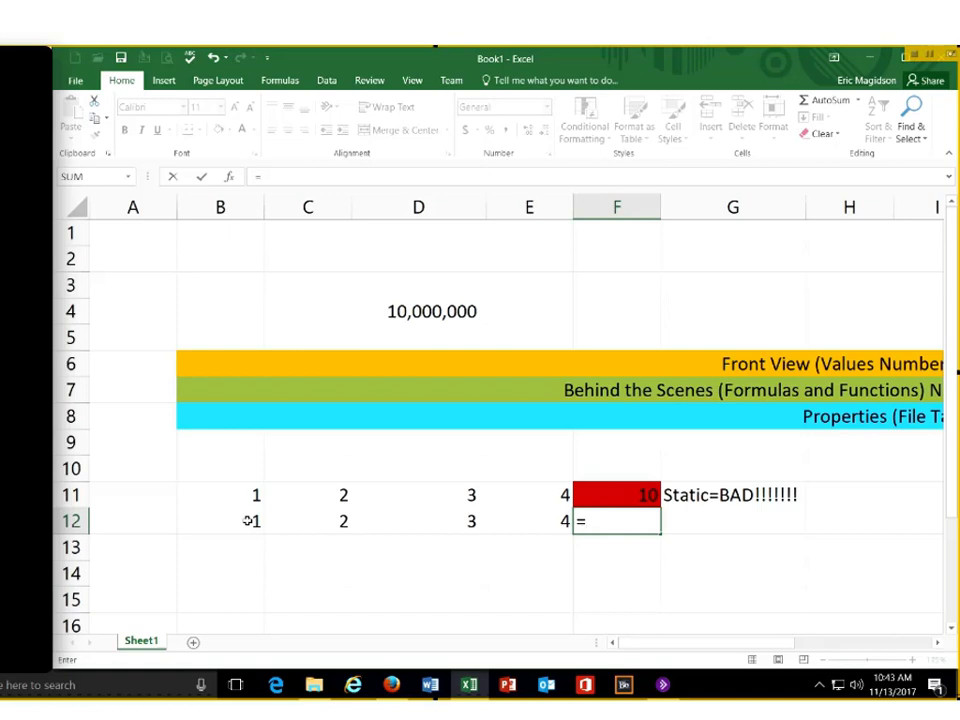
type("a12")
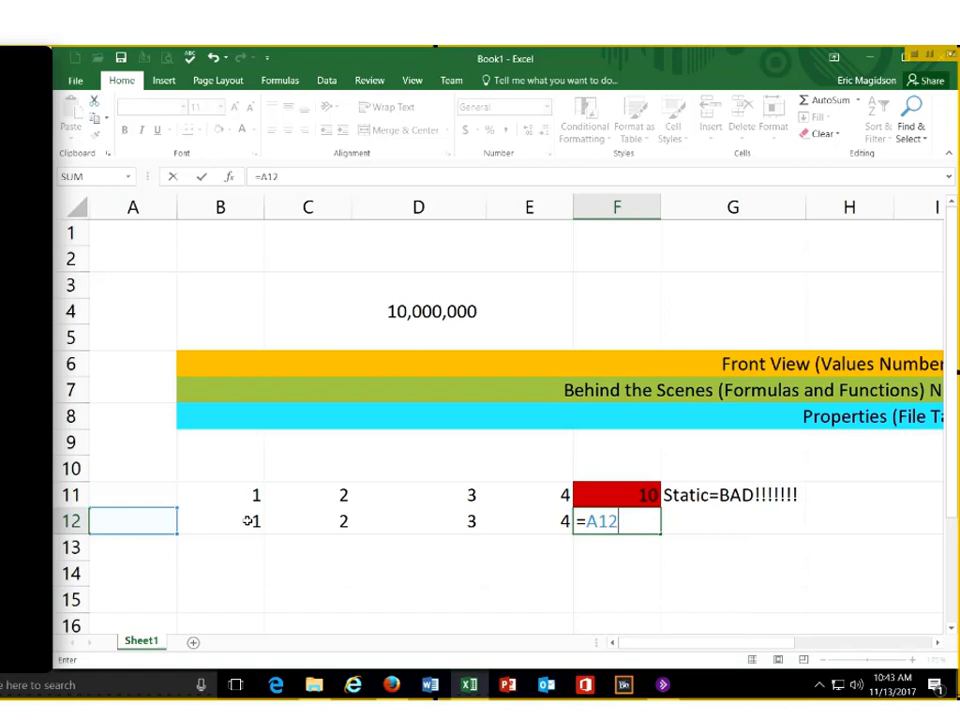
key("BackSpace")
key("BackSpace")
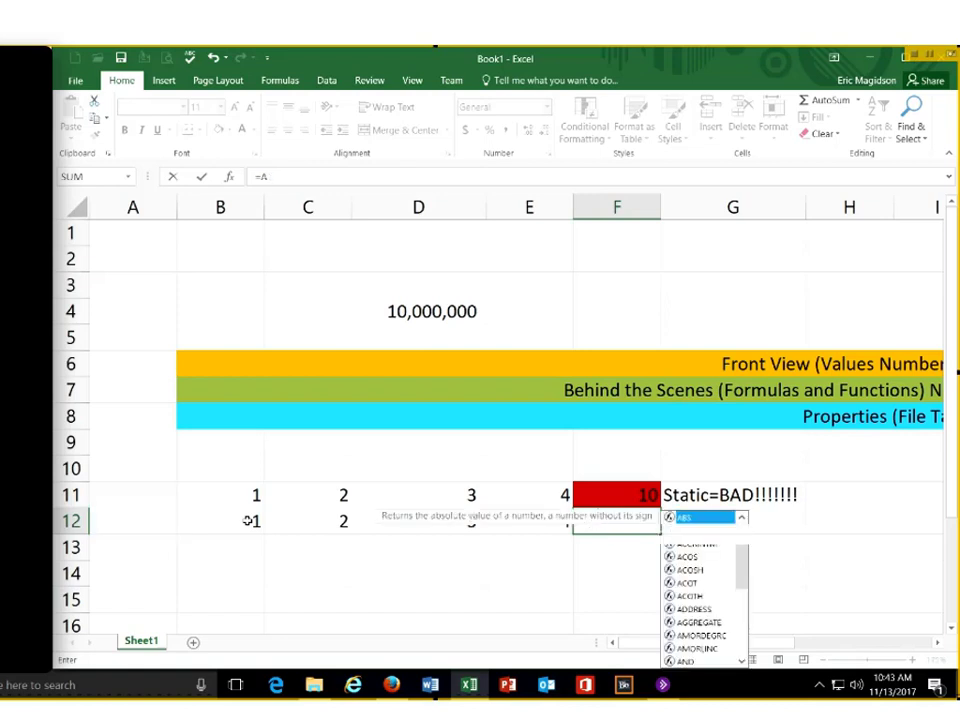
key("BackSpace")
left_click(250, 521)
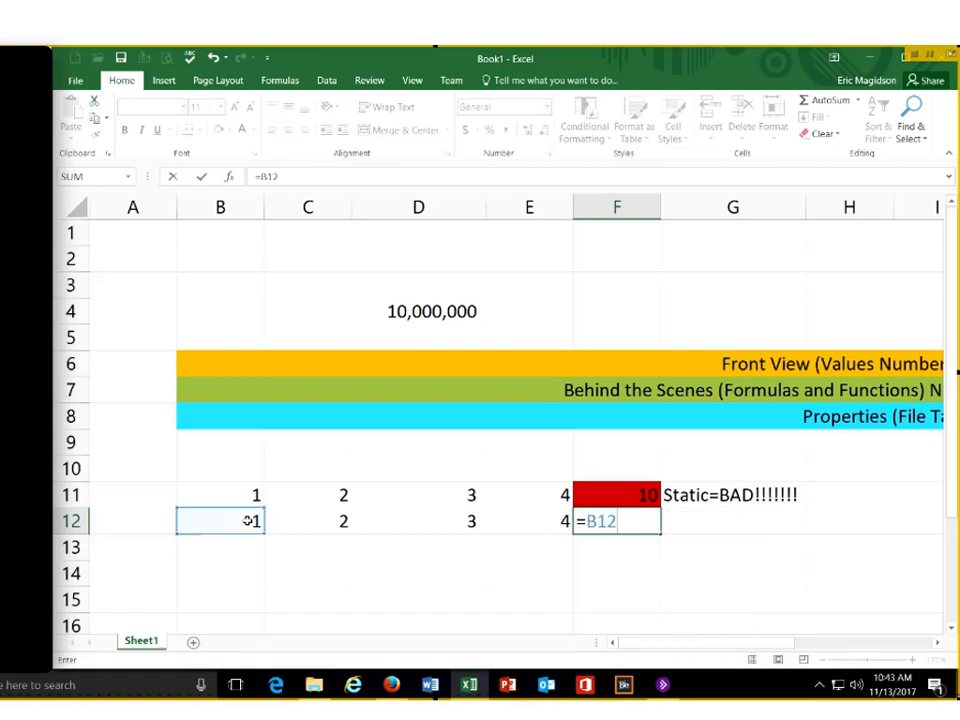
type("+C12+D")
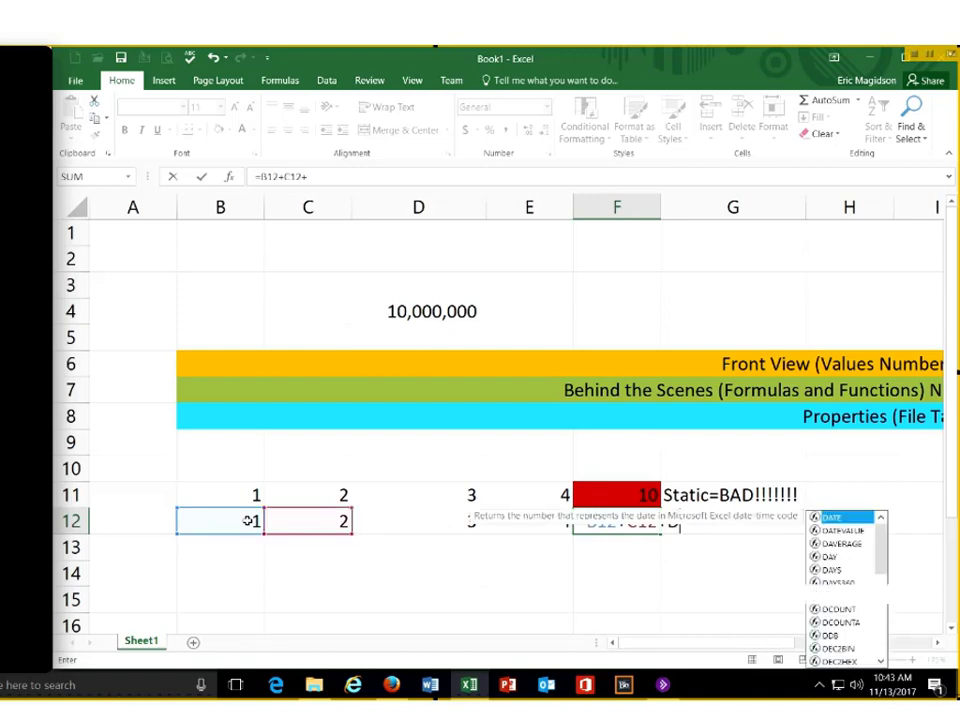
type("12+E")
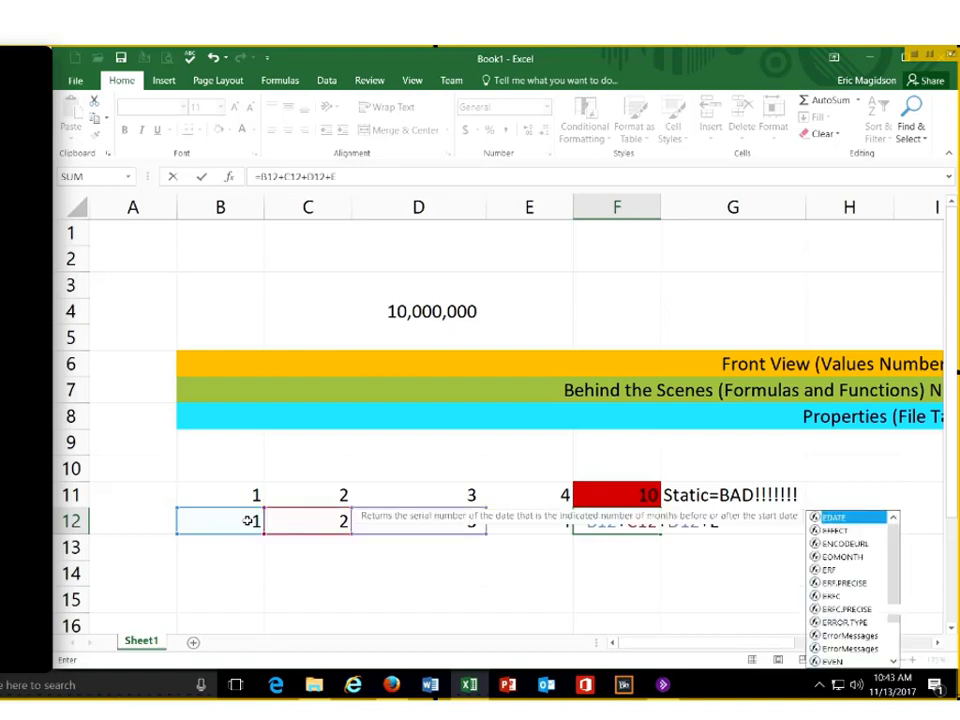
type("12")
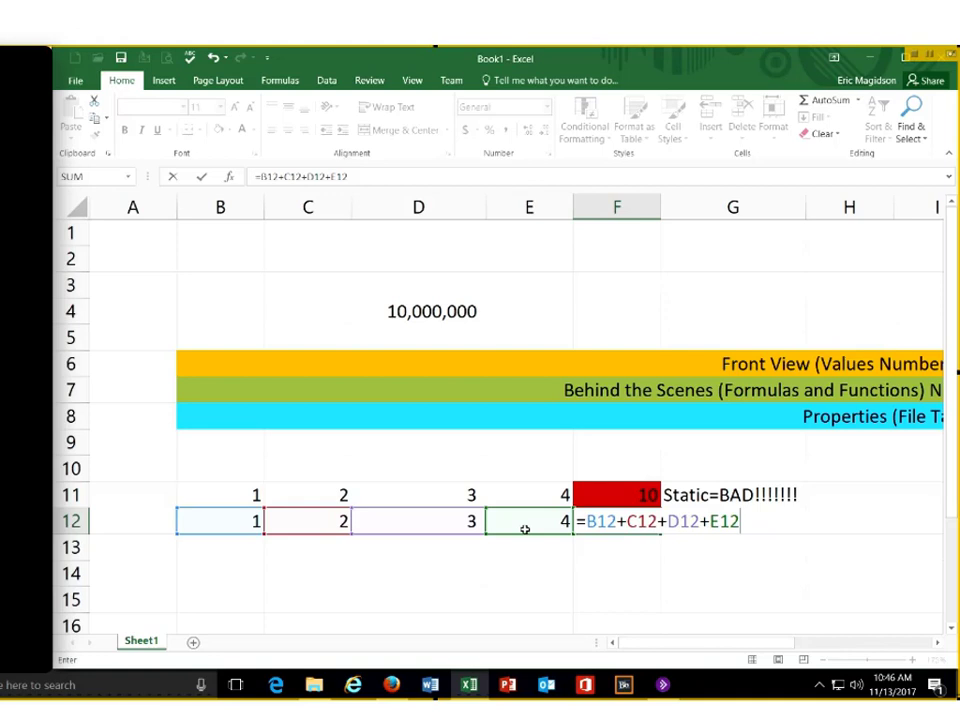
key("Return")
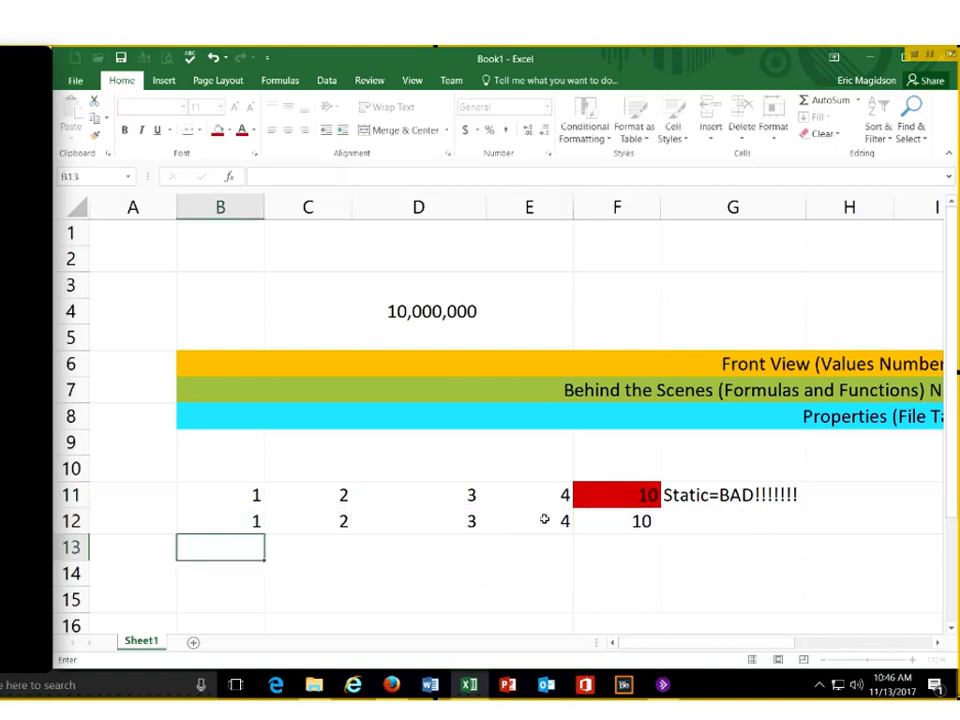
Fill cell F12 with the standard light green colour
left_click(633, 524)
left_click(229, 130)
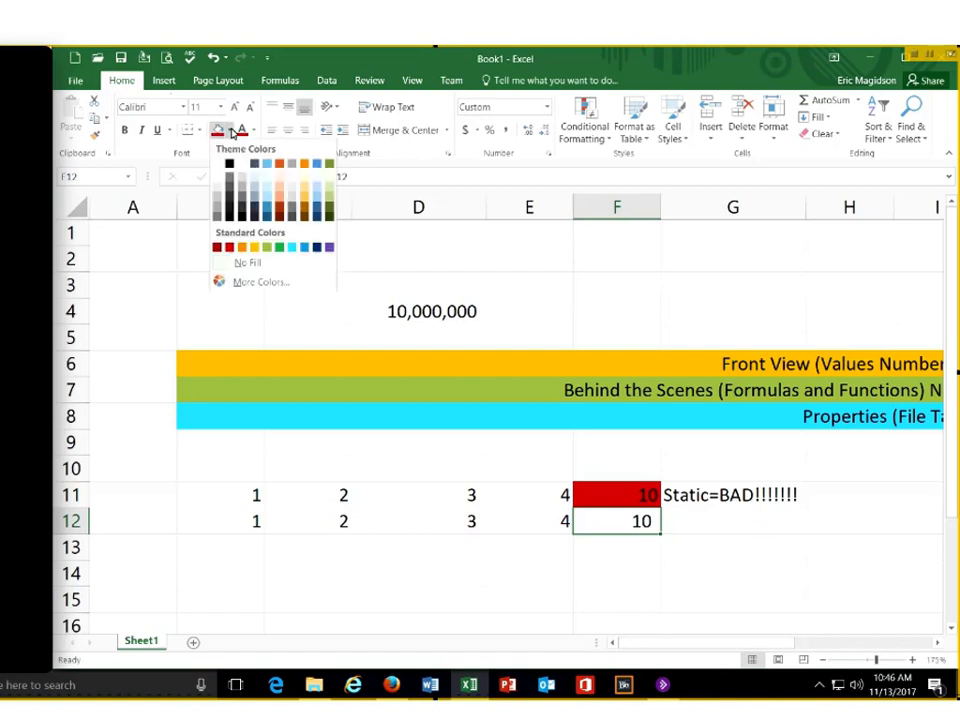
left_click(268, 250)
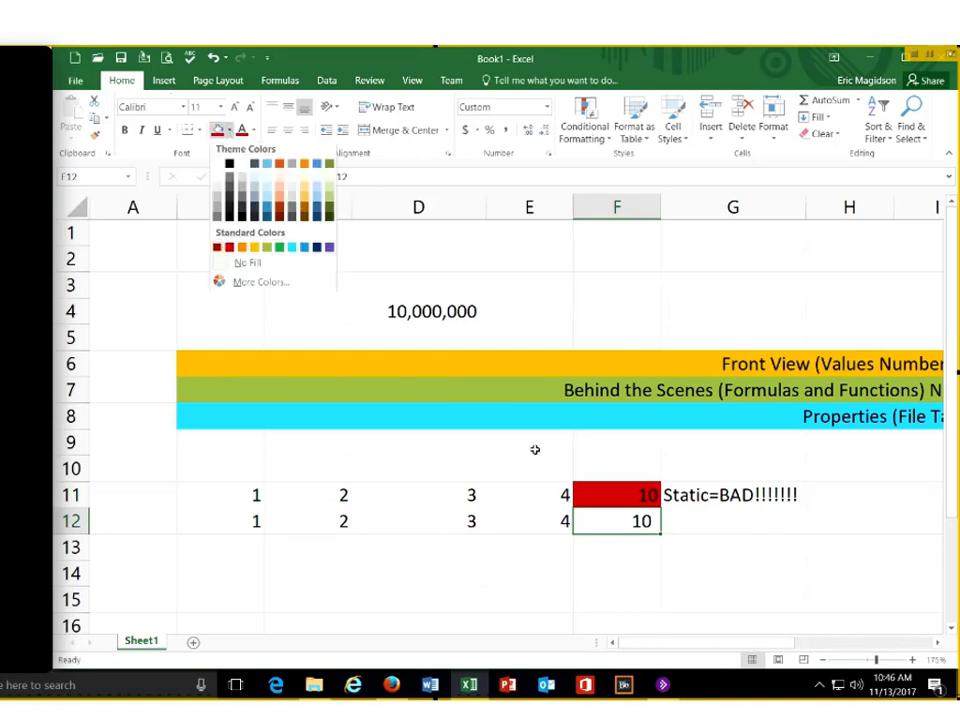
Enter the label "Dynamic=GOOD!!!!" in cell G12, then select cell F12 to show its formula
left_click(730, 522)
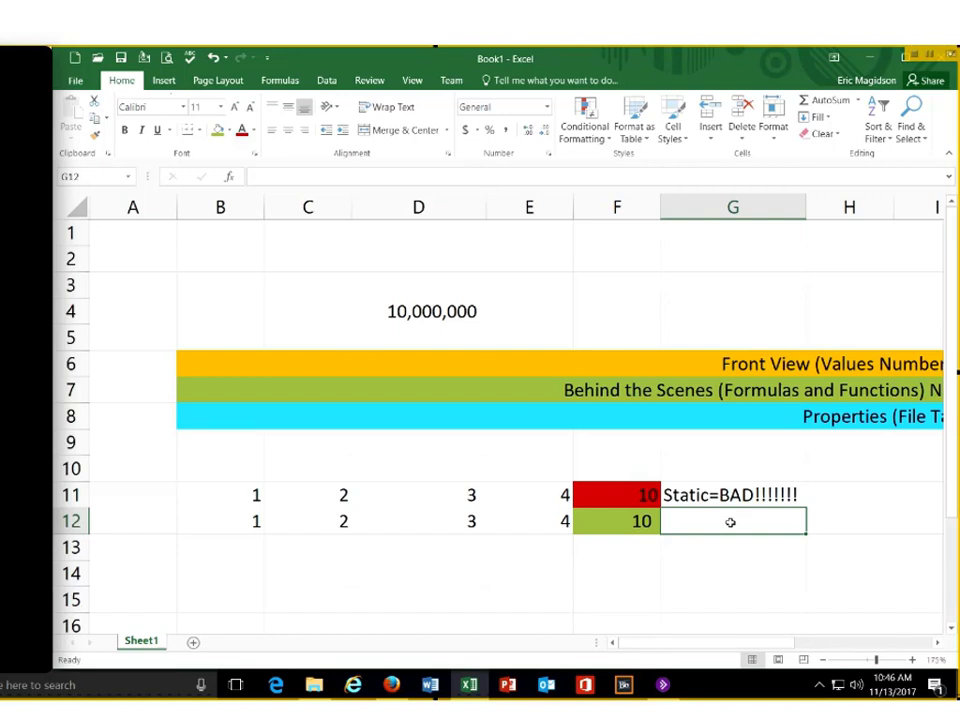
type("Dyn")
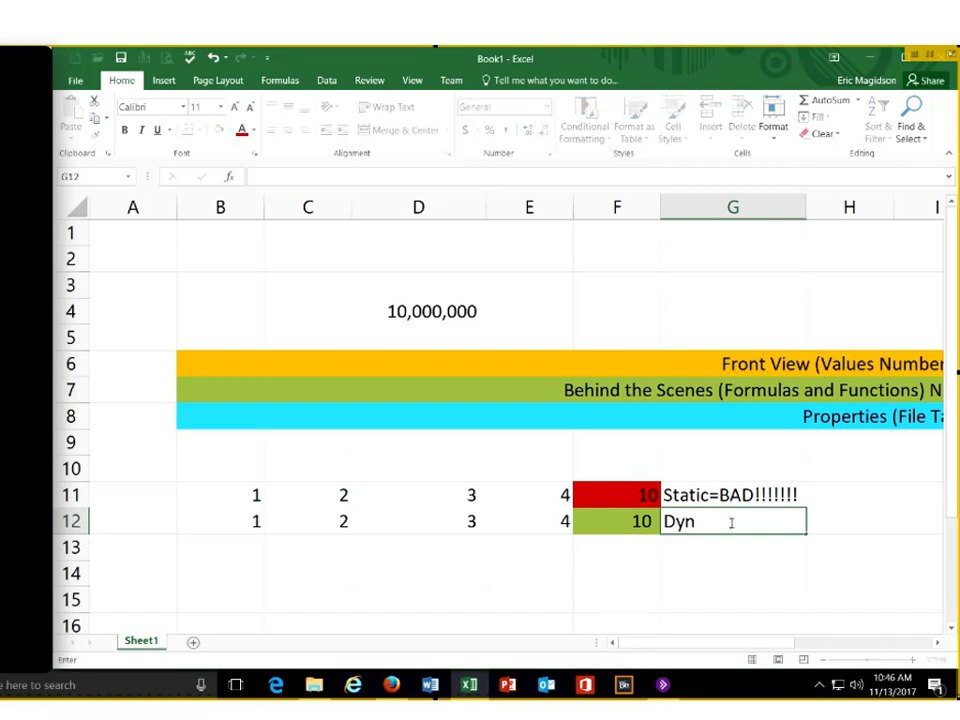
type("amic=")
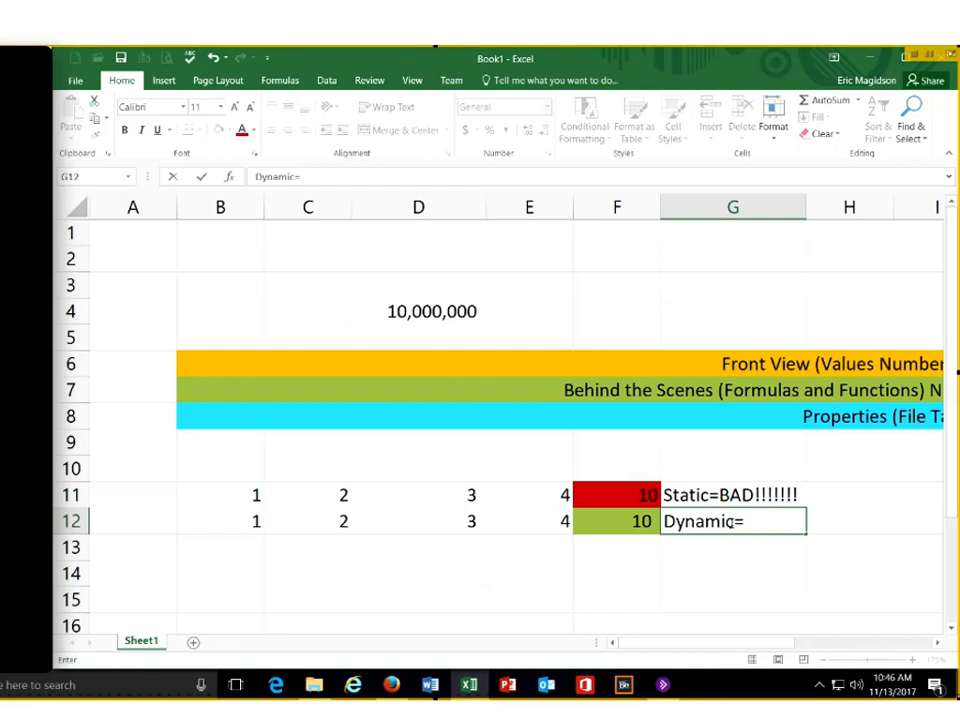
type("GOOD!!!")
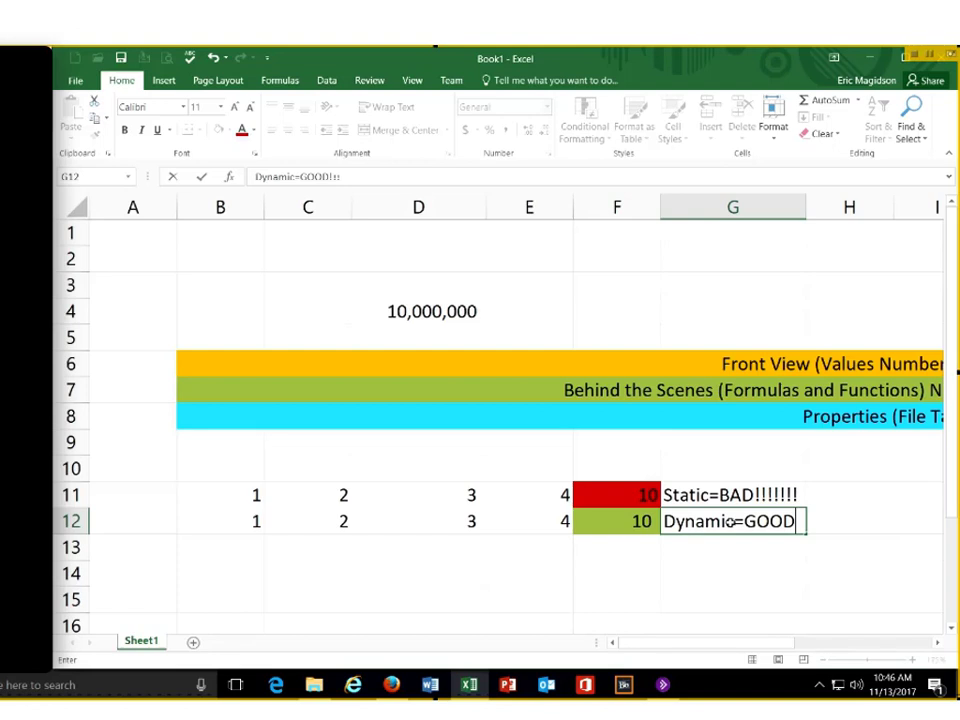
key("Return")
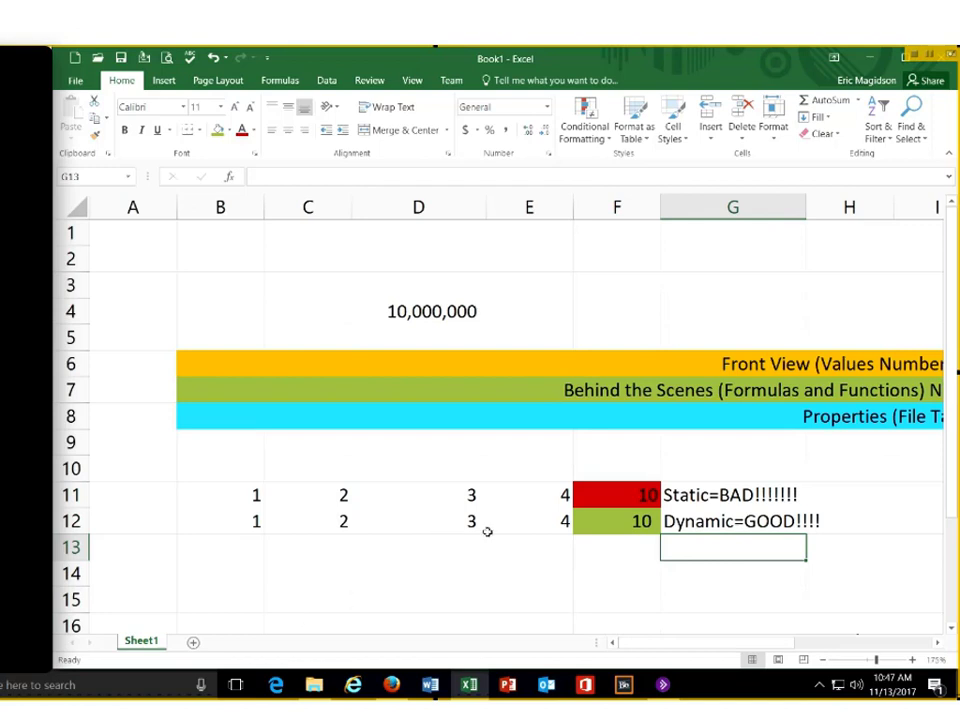
left_click(633, 521)
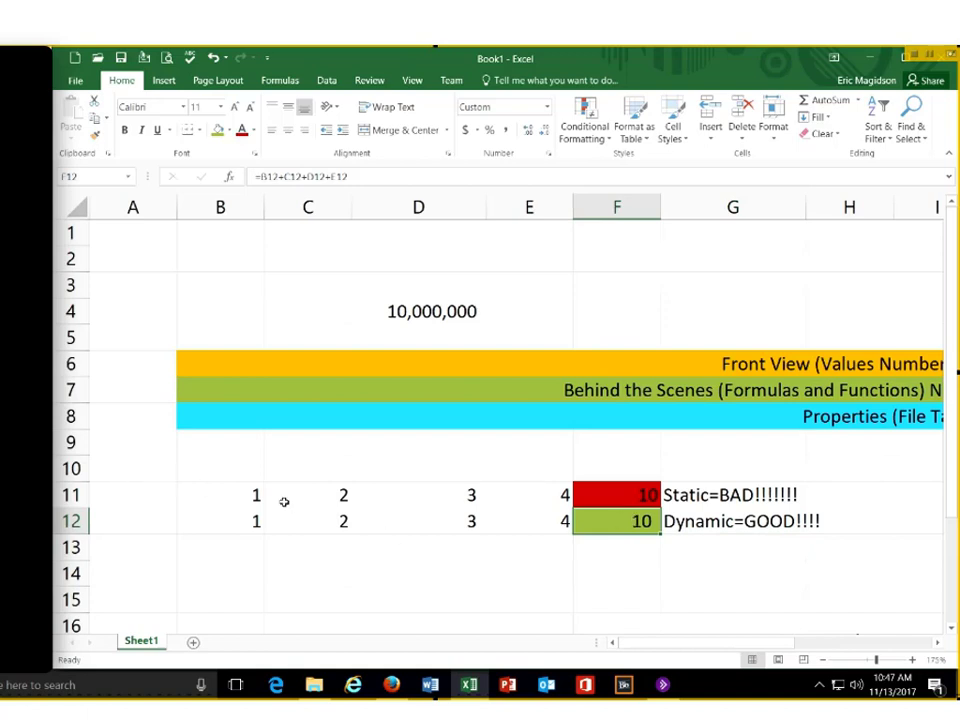
Replace the numbers in cells B11 to E11 with 2, 3, 4 and 5
left_click(243, 492)
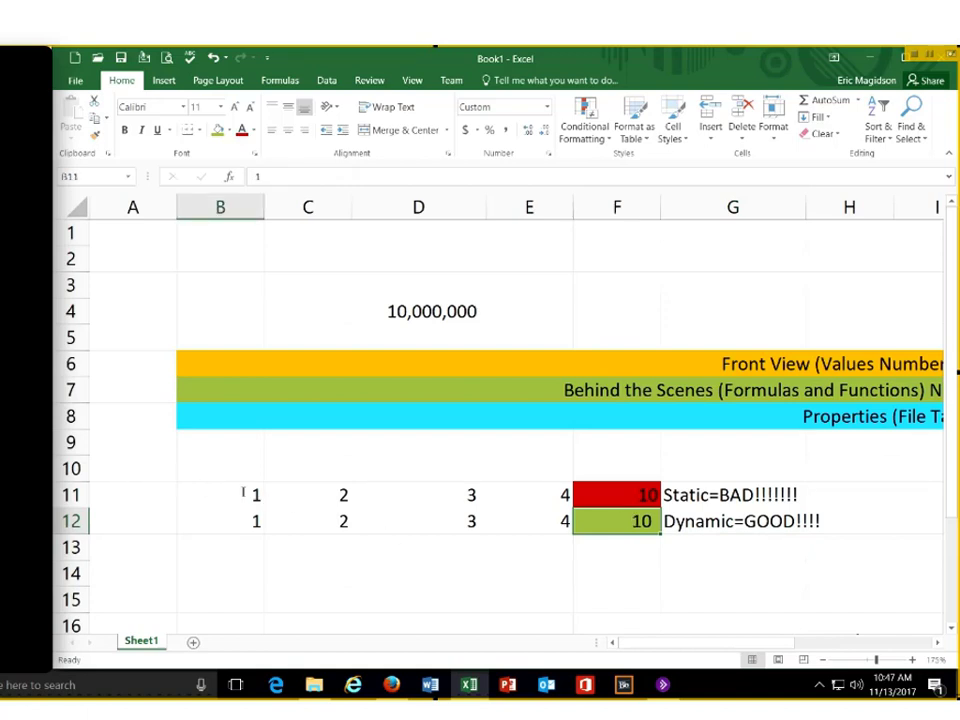
type("2")
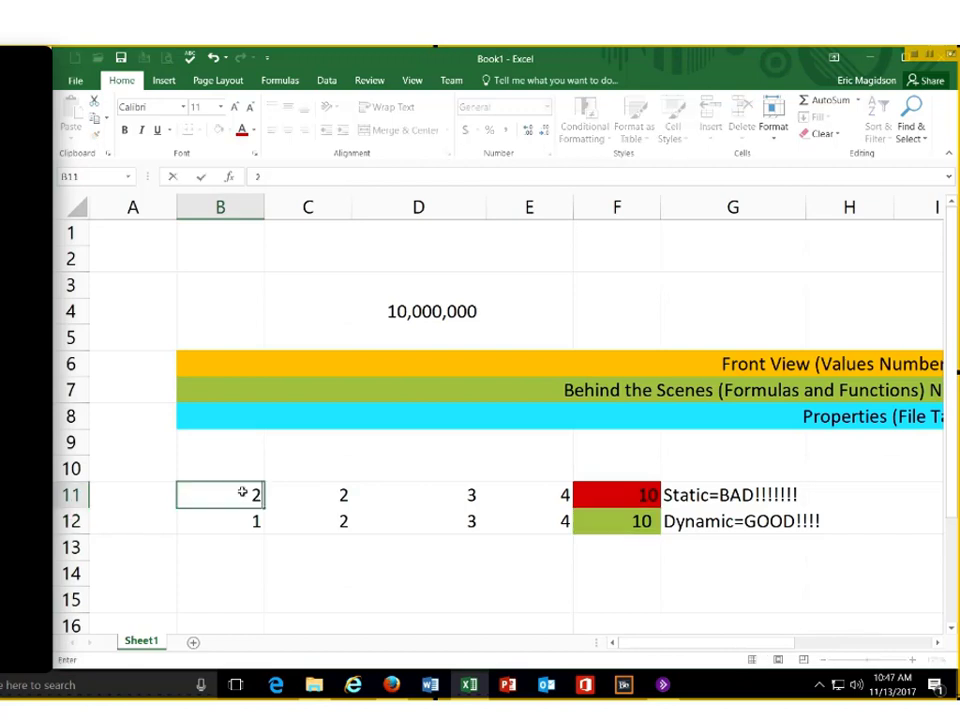
key("Tab")
type("3")
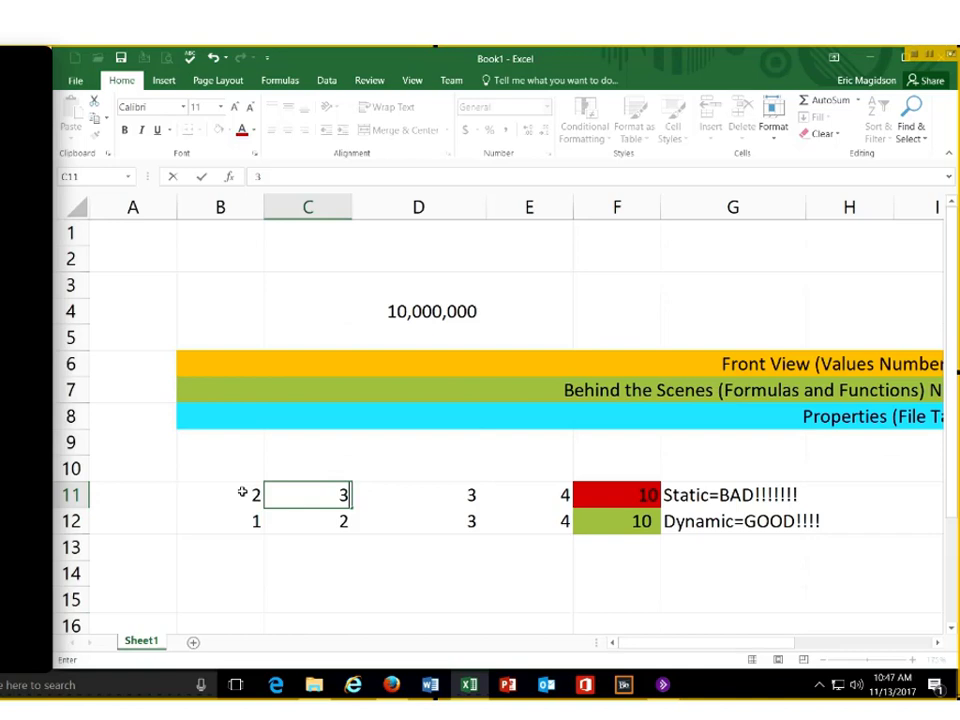
key("Tab")
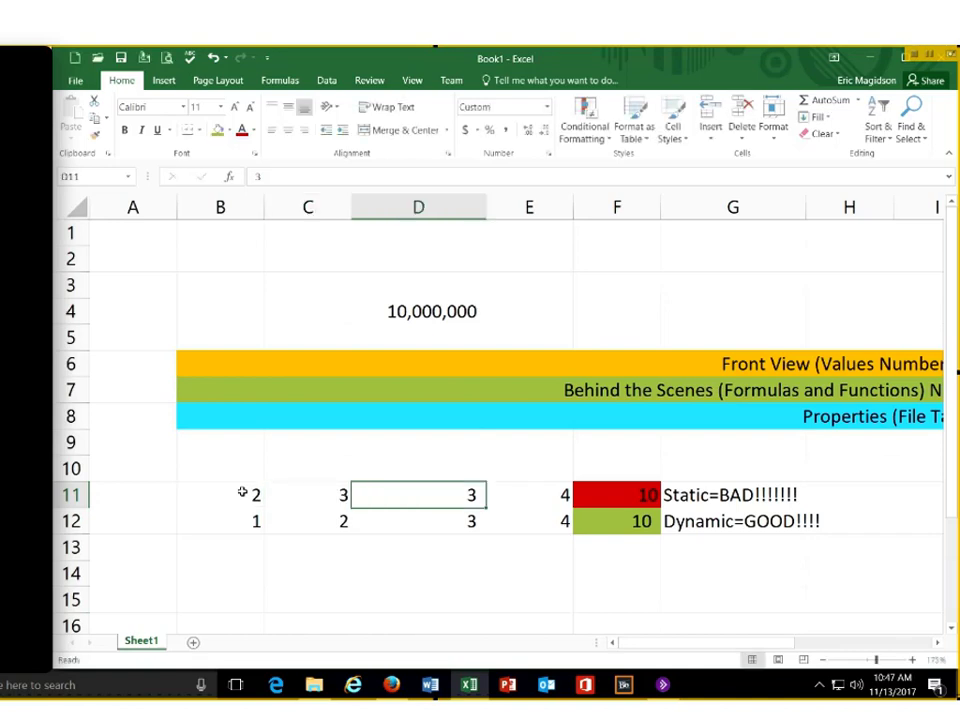
type("4")
key("Tab")
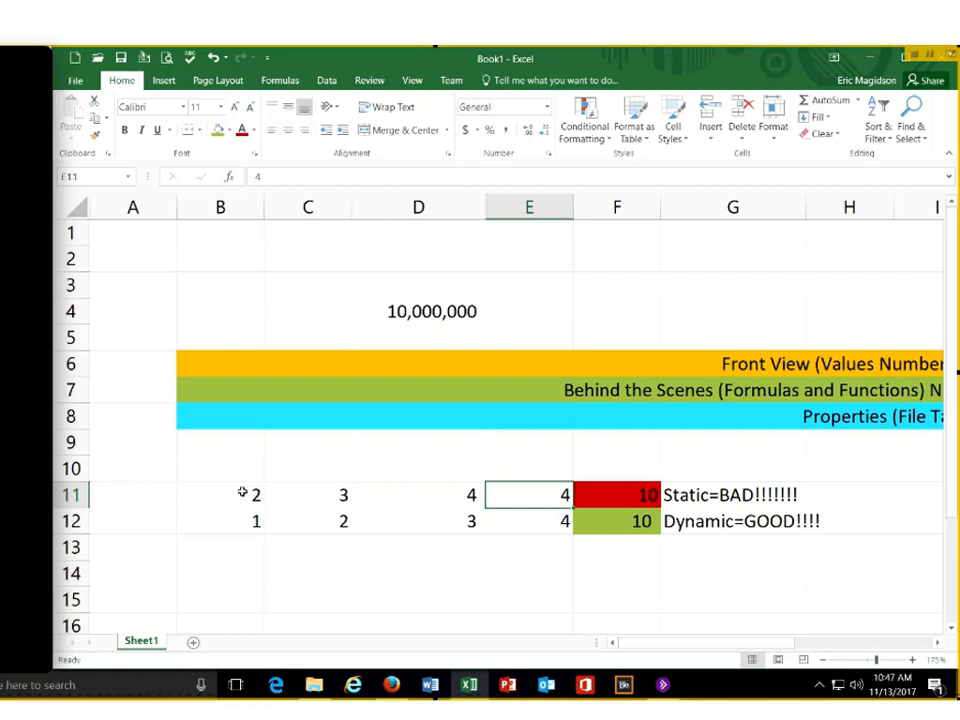
type("5")
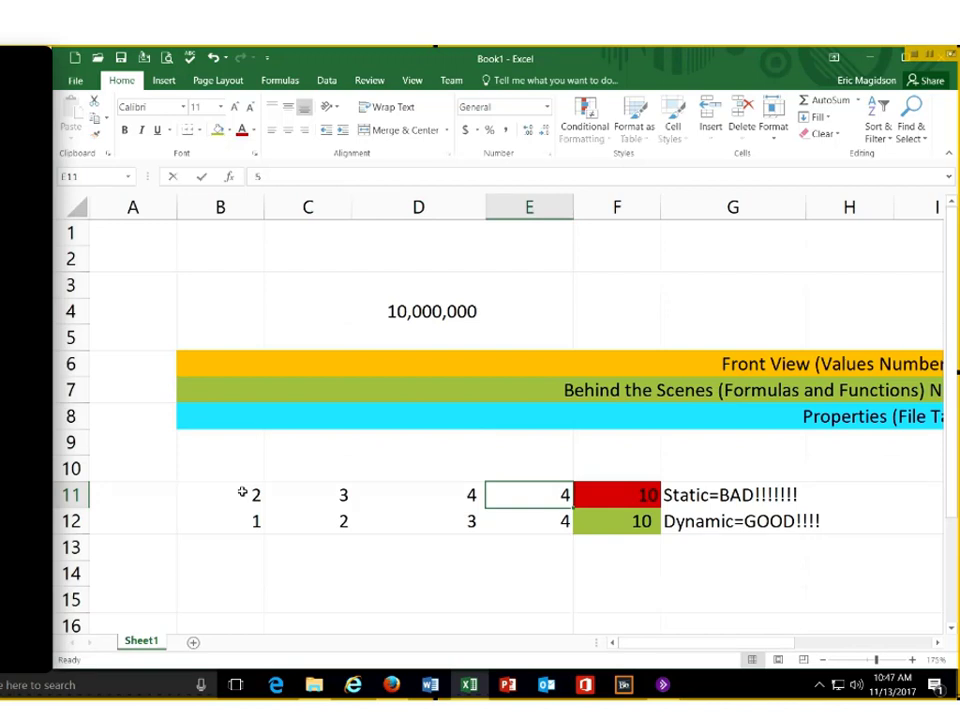
key("Return")
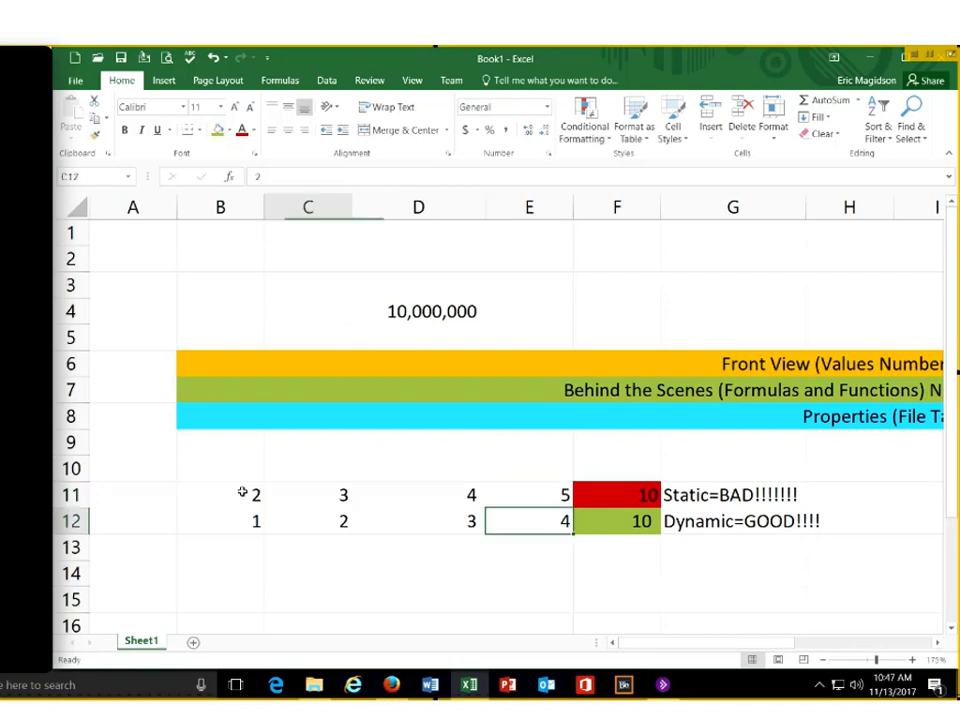
Replace the numbers in cells B12 to E12 with 2, 3, 4 and 5
key("Left")
type("2")
key("Right")
type("3")
key("Right")
type("4")
key("Right")
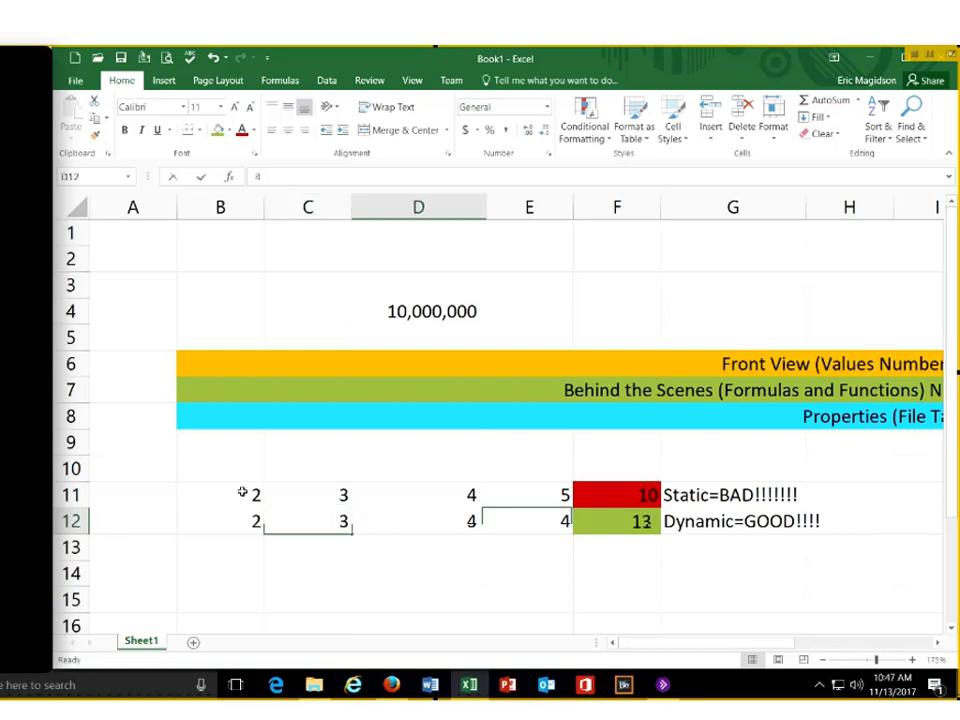
key("Return")
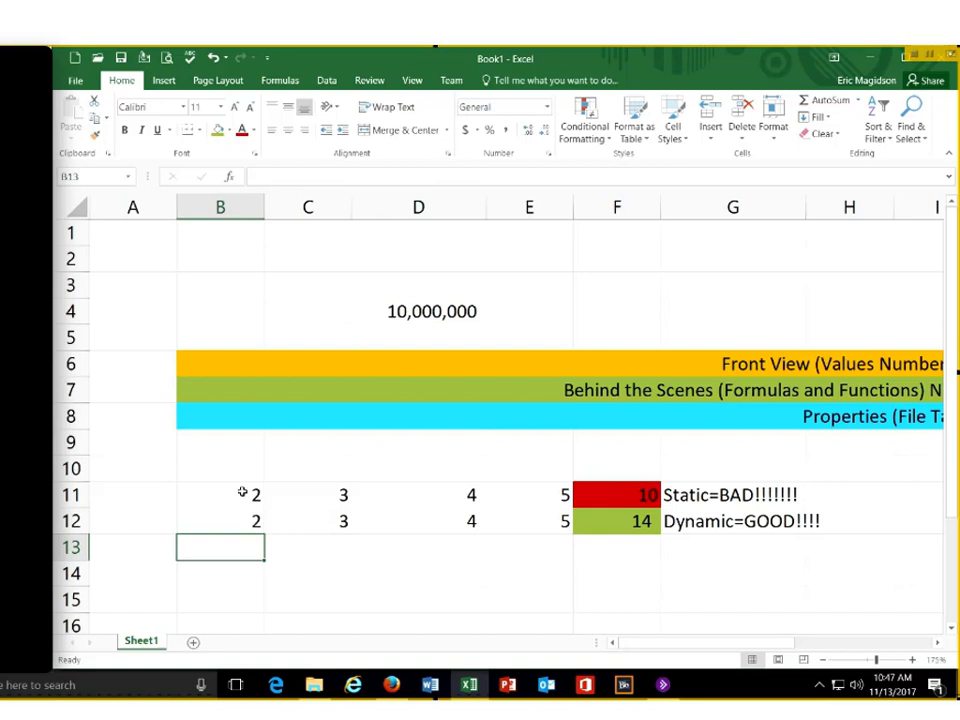
Inspect the static formula in cell F11, then highlight column B and row 2 to distinguish columns from rows
left_click(620, 497)
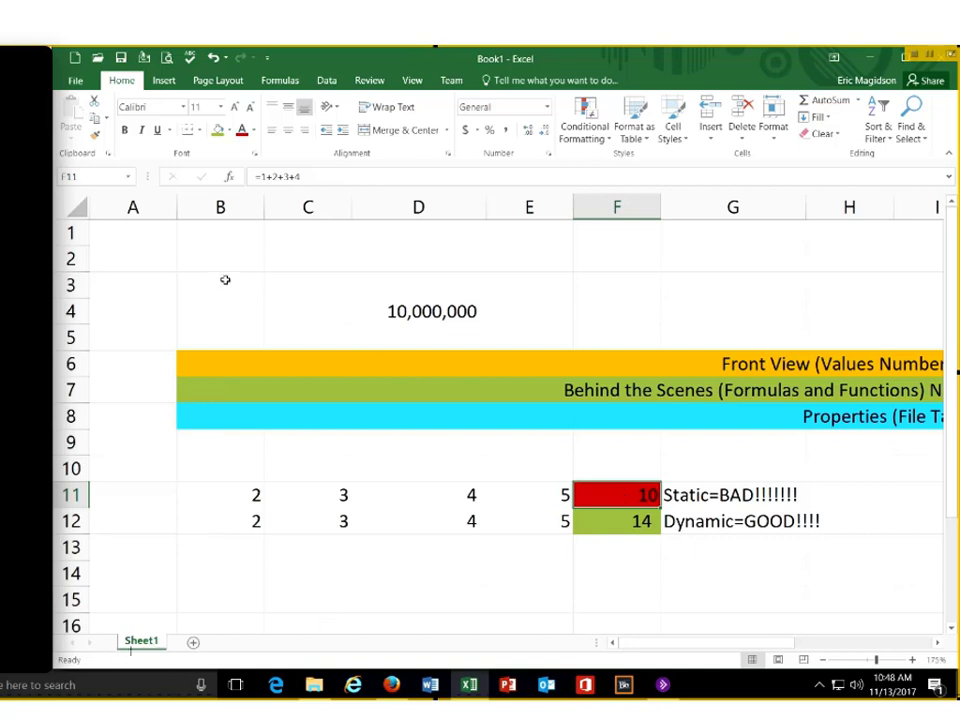
left_click(220, 206)
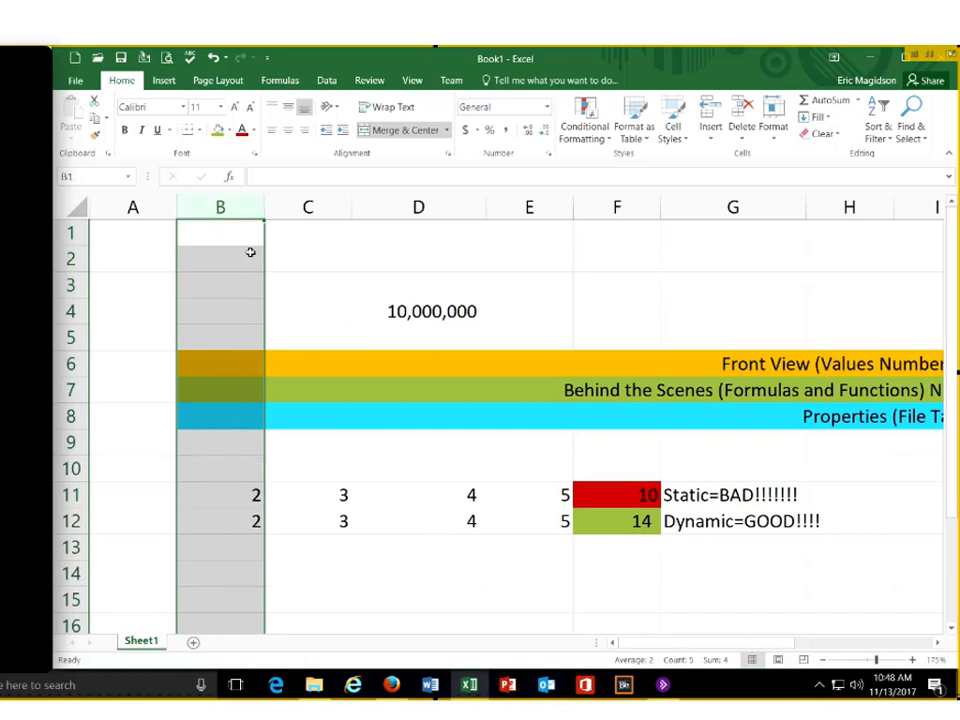
left_click(71, 258)
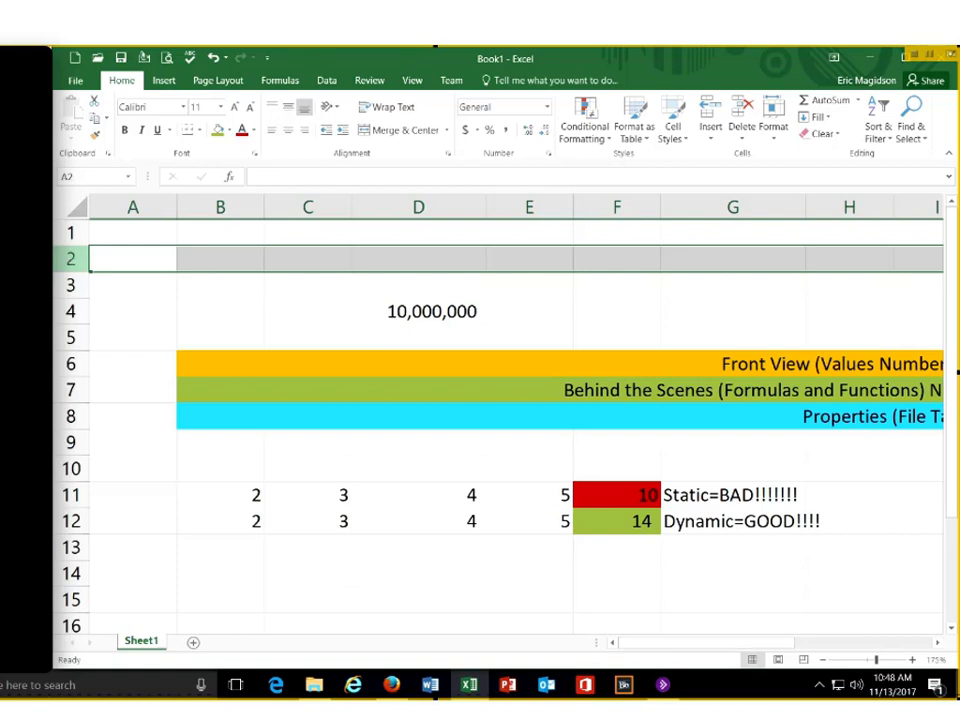
Enter the headings "First Name" in A1 and "Last Name" in B1, and fit column A to its contents
left_click(122, 231)
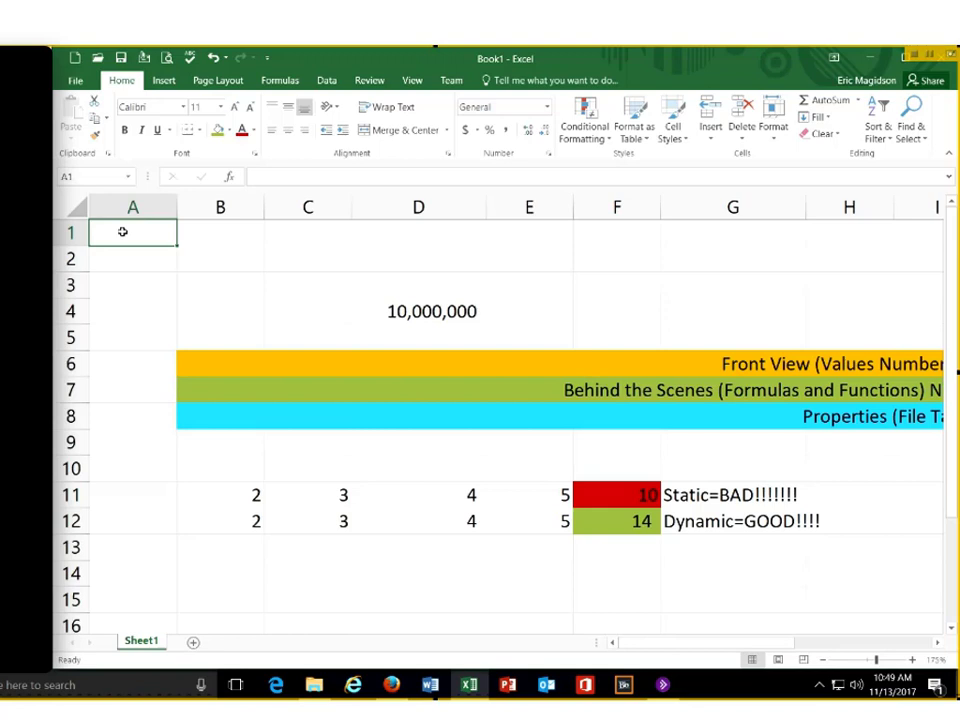
type("Fris")
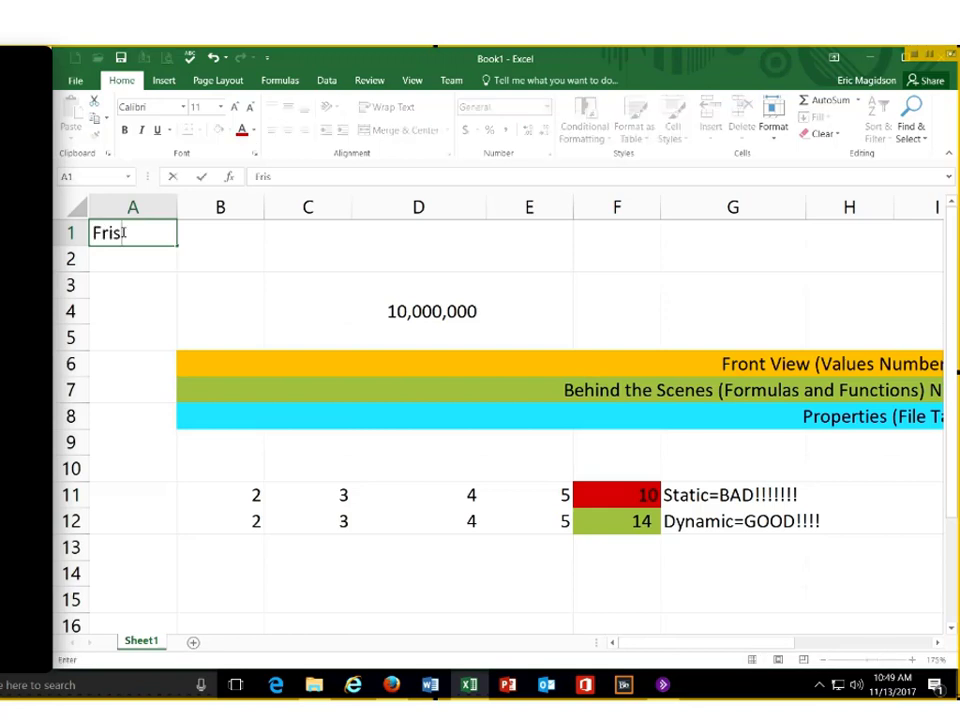
key("BackSpace")
key("BackSpace")
key("BackSpace")
type("irst Na")
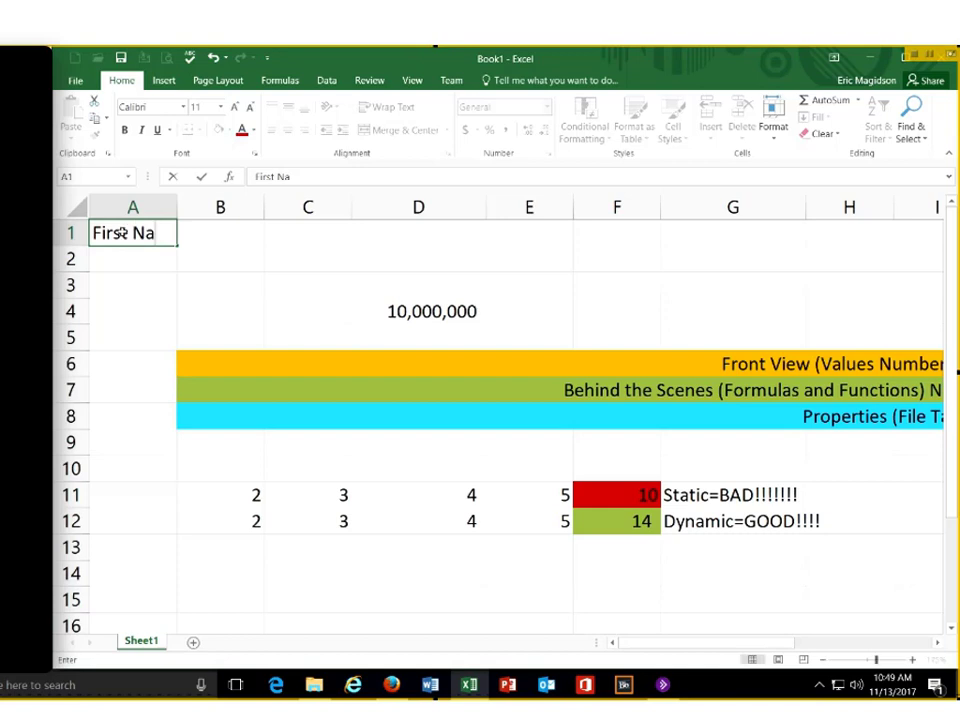
type("me")
key("Tab")
type("Las")
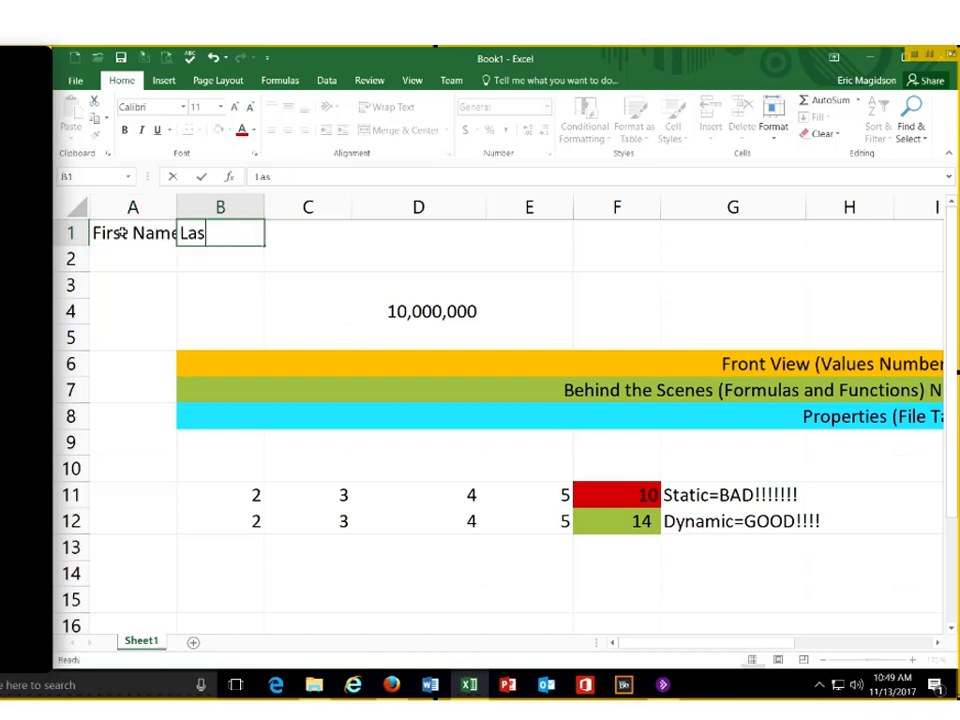
type("t Name")
key("Tab")
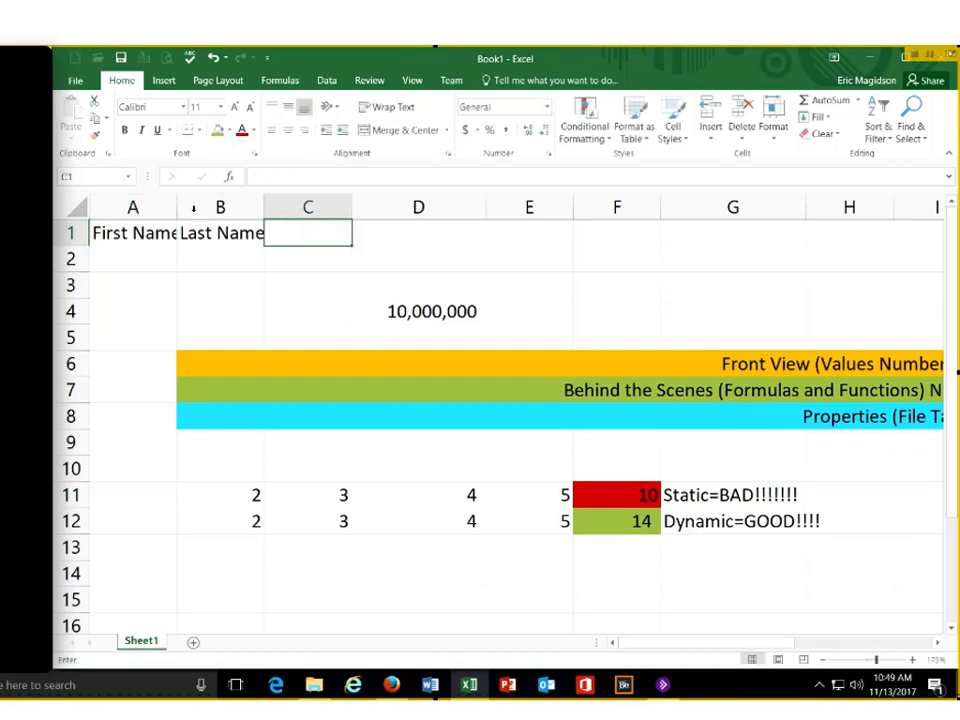
double_click(175, 207)
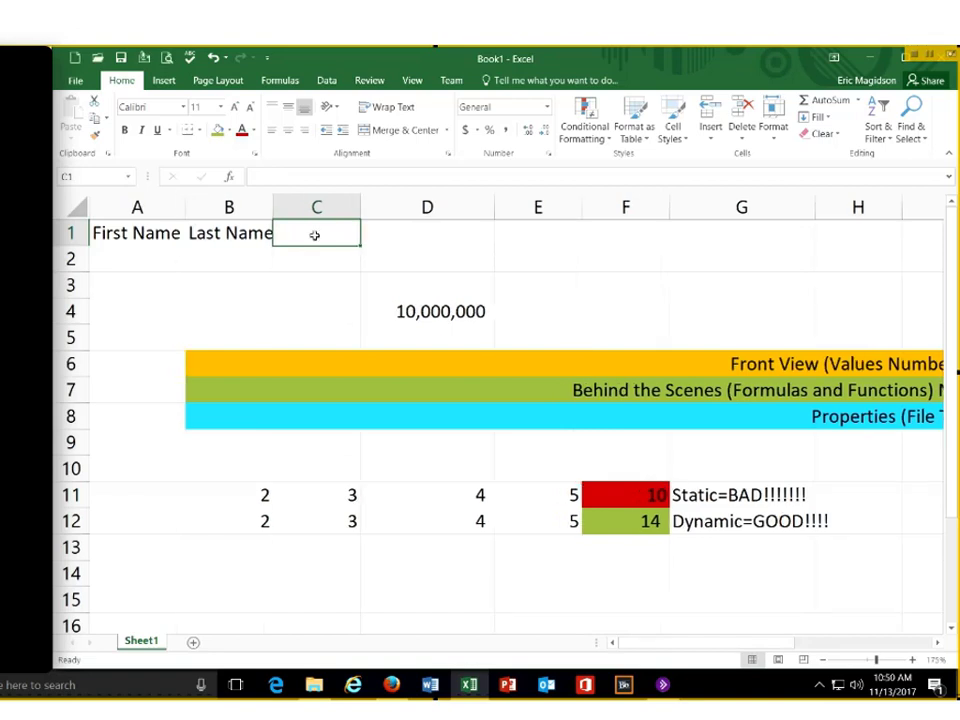
Enter the headings "Student ID" in cell C1 and "Street Number" in cell D1
type("Student")
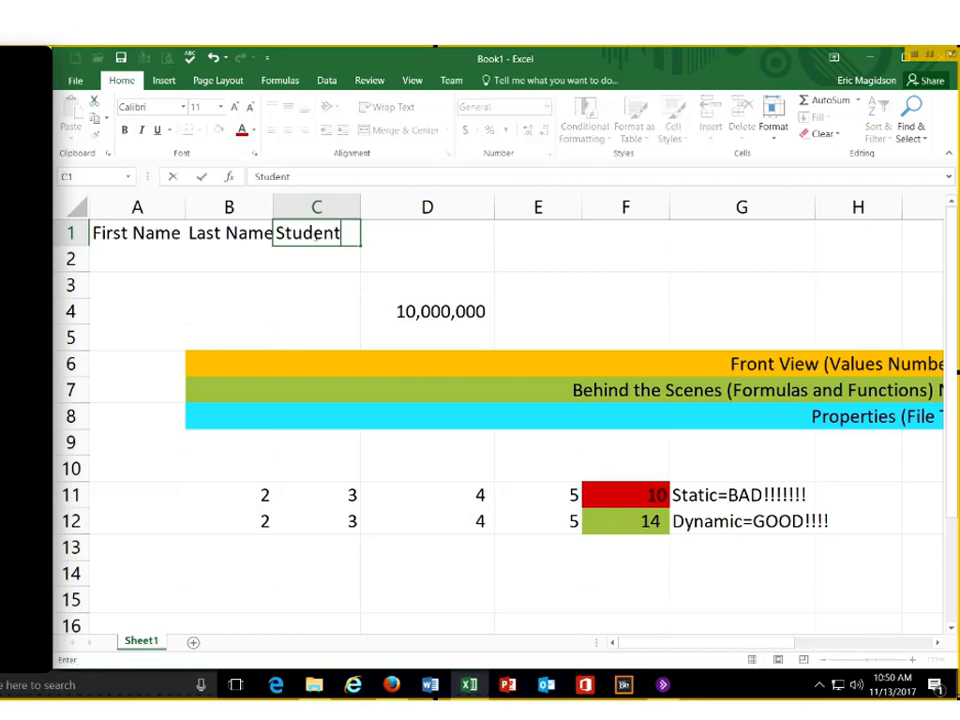
type(" ID")
key("Tab")
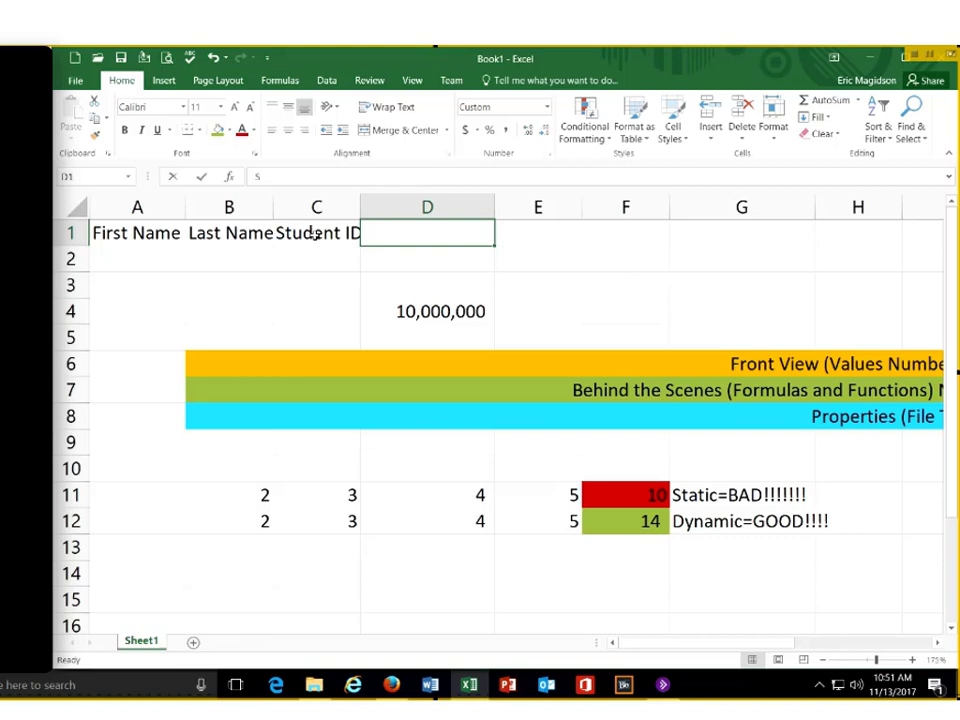
type("Street Number")
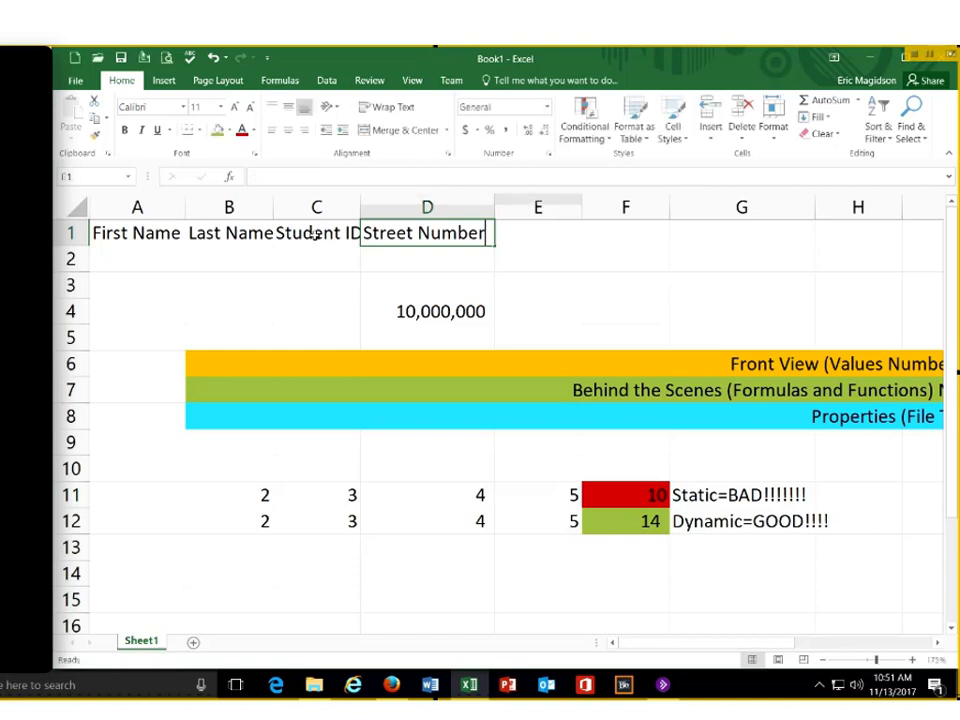
key("Tab")
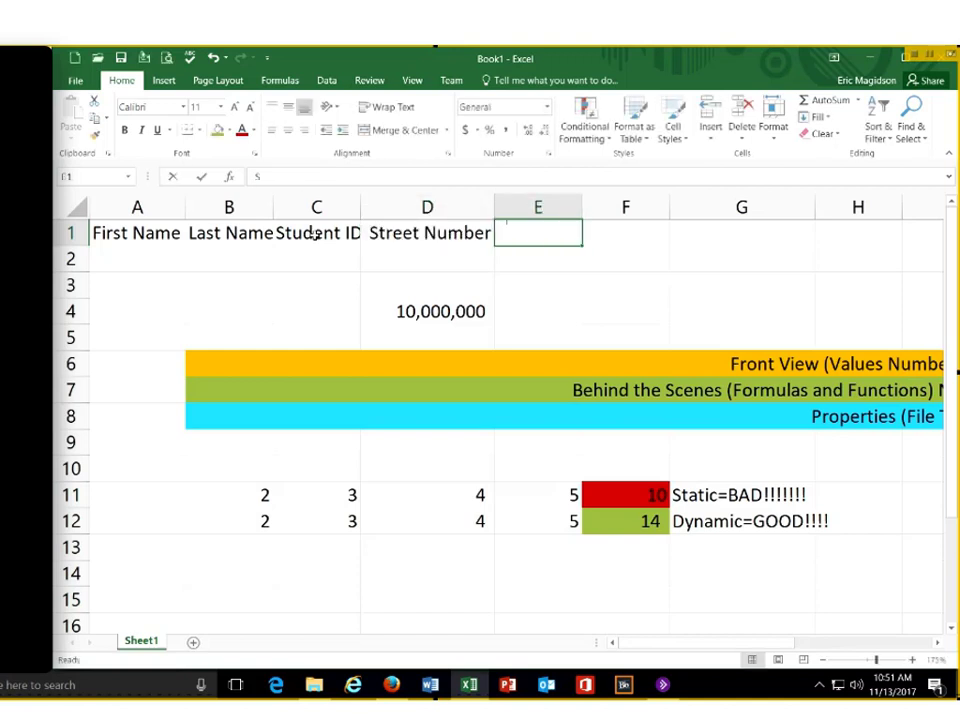
Enter the headings "Street Dirction" in cell E1 and "Street name" in cell F1
type("S")
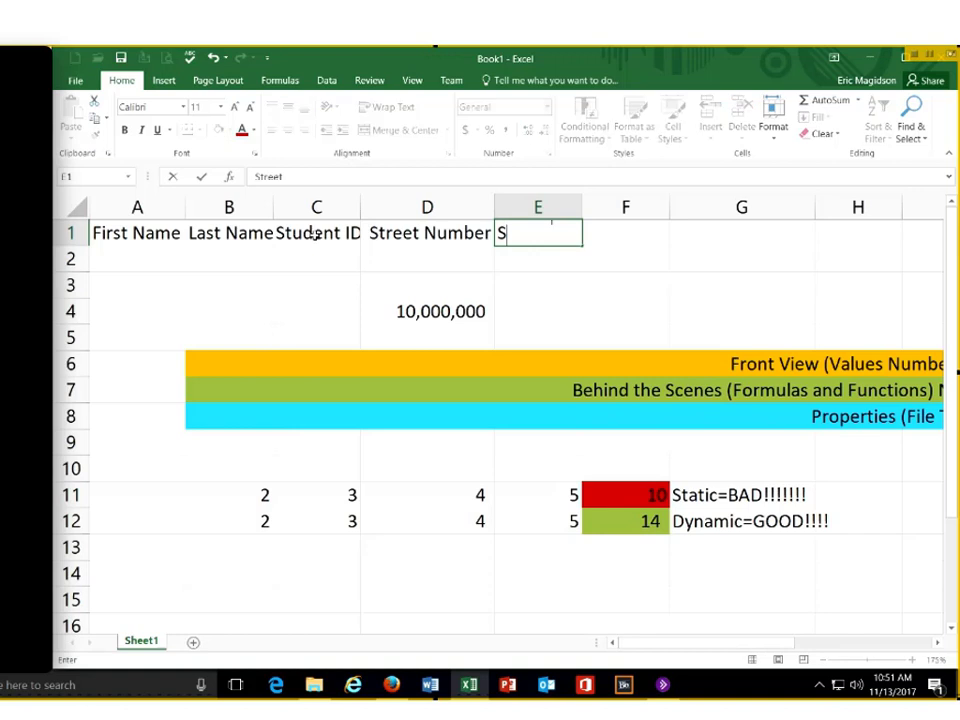
type("treet Dirction")
key("ctrl+Return")
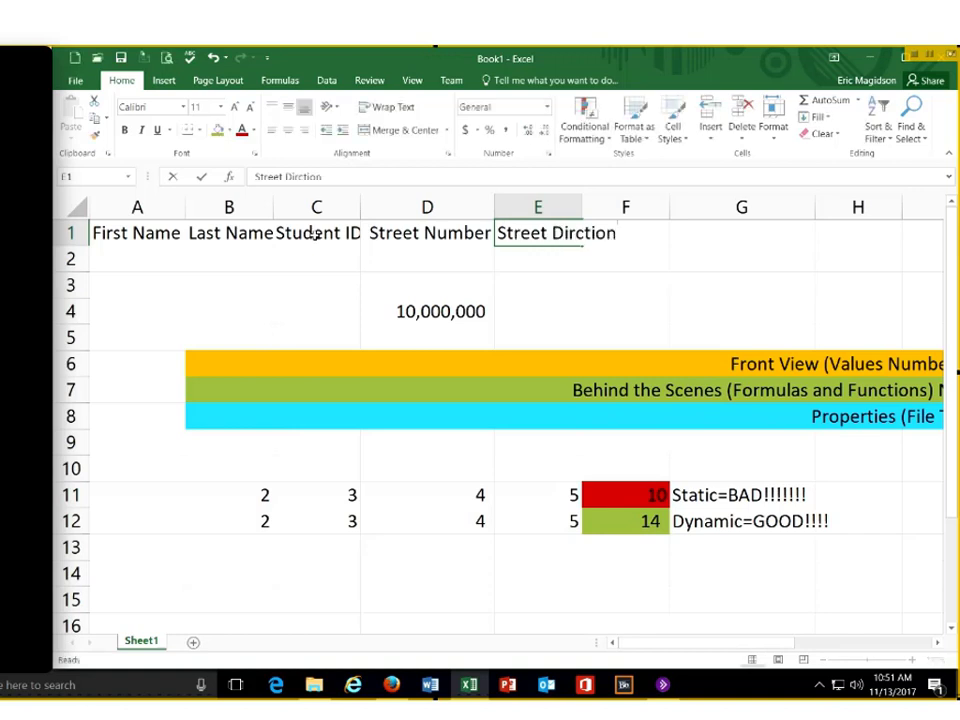
key("Right")
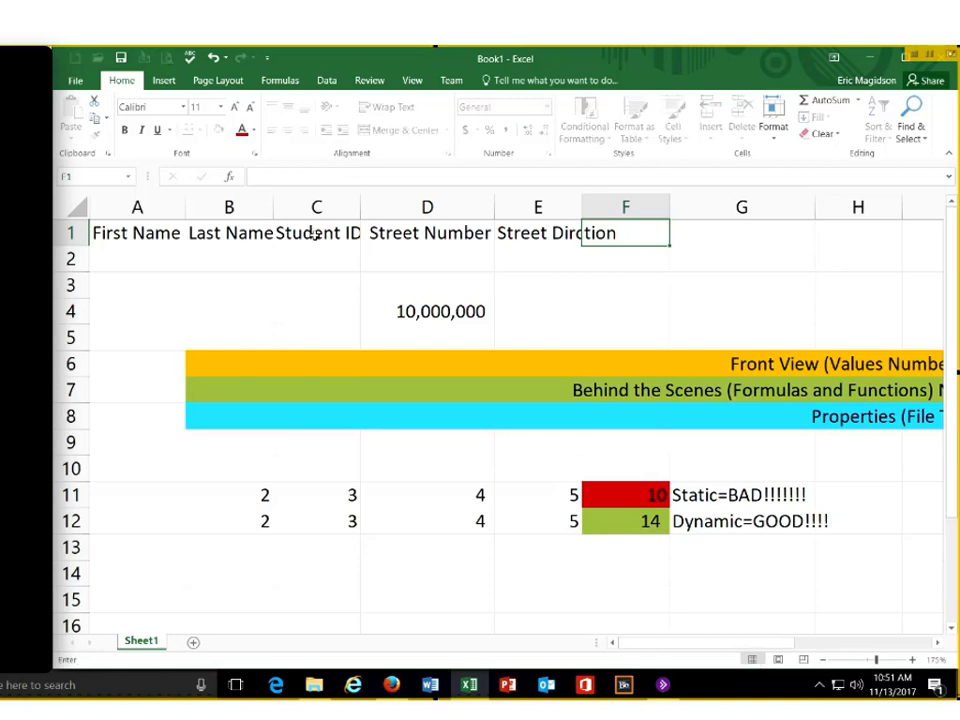
type("Street ")
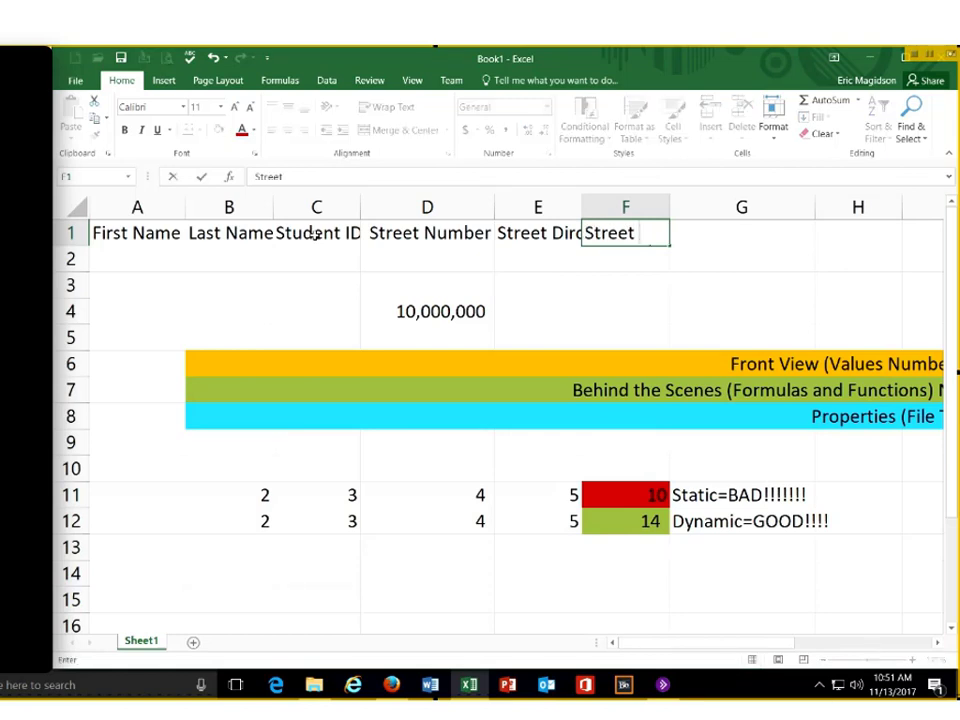
type("na")
key("ctrl+Return")
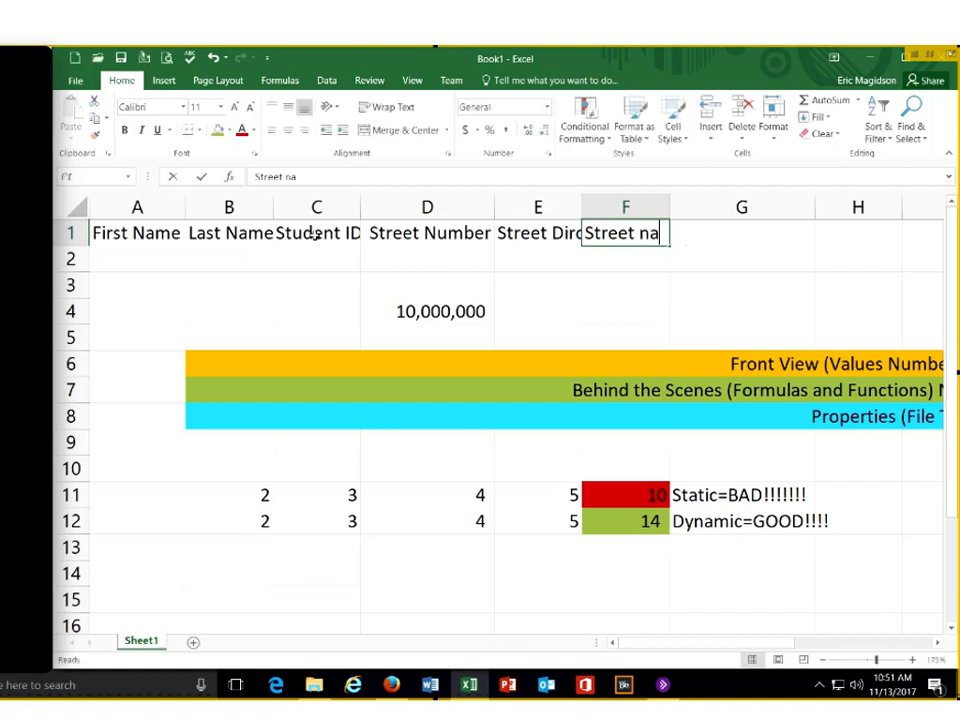
type("me")
key("Right")
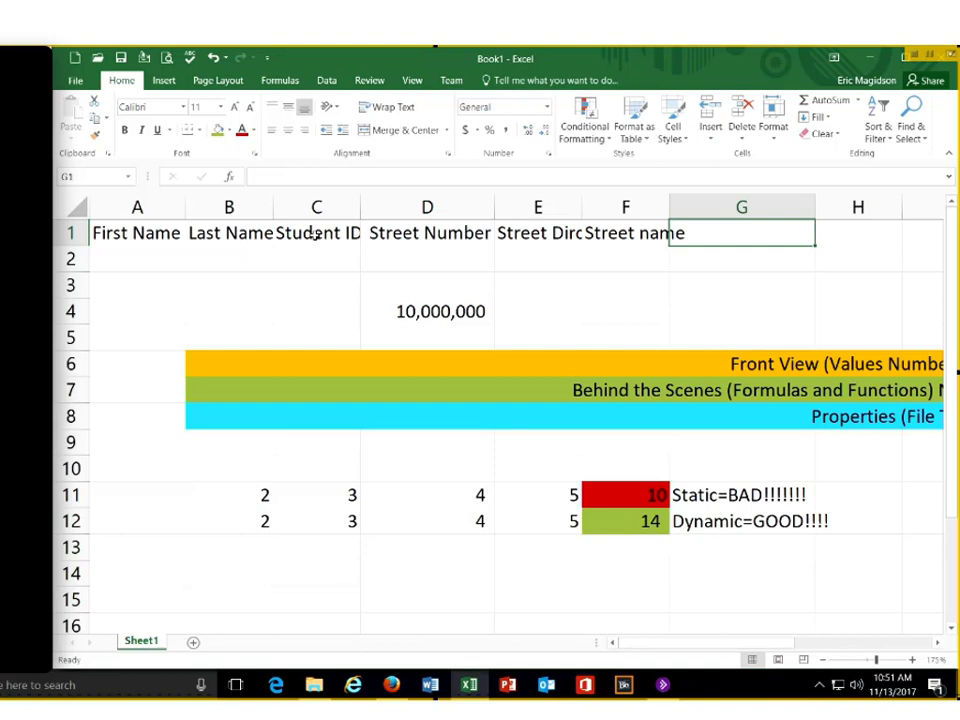
Enter the heading "Street Suffix" in cell G1
type("S")
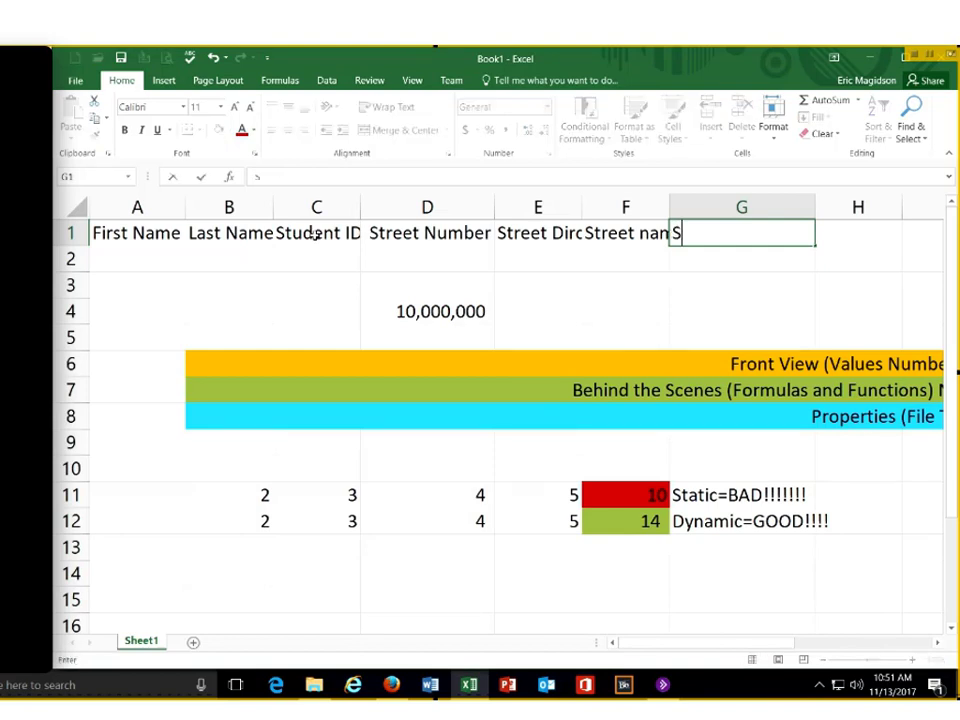
type("treet Ext")
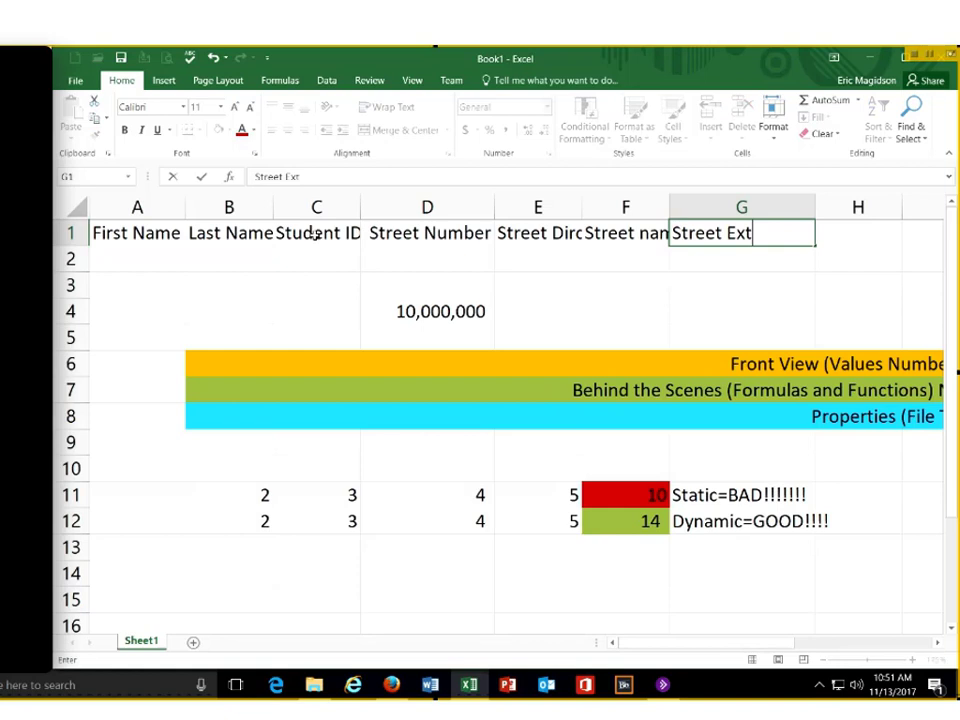
key("BackSpace")
key("BackSpace")
key("BackSpace")
type("Suffi")
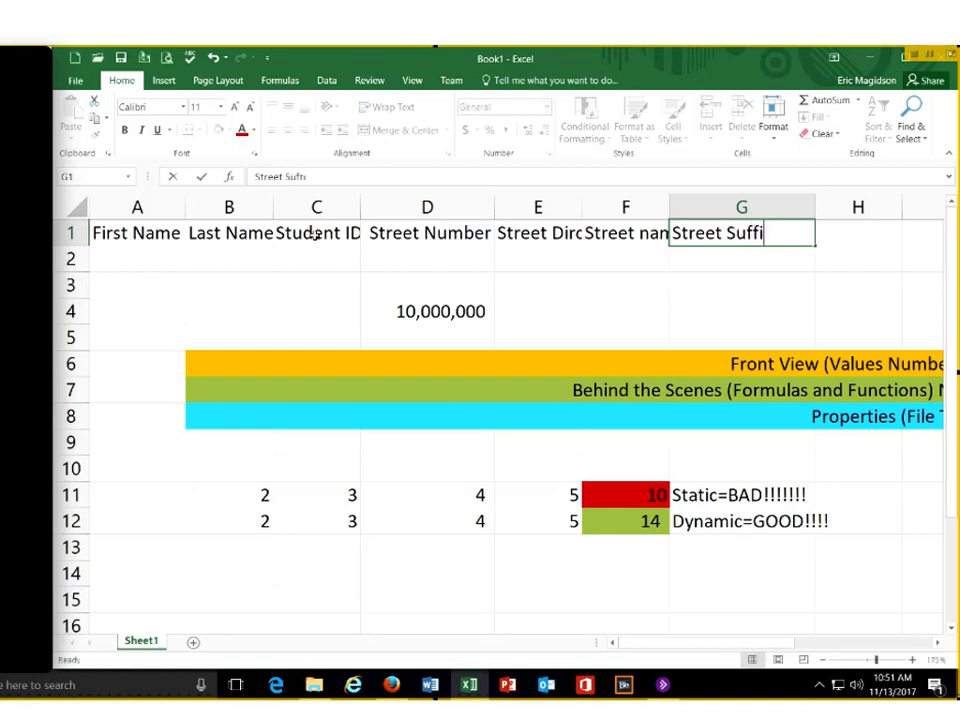
type("x")
key("Return")
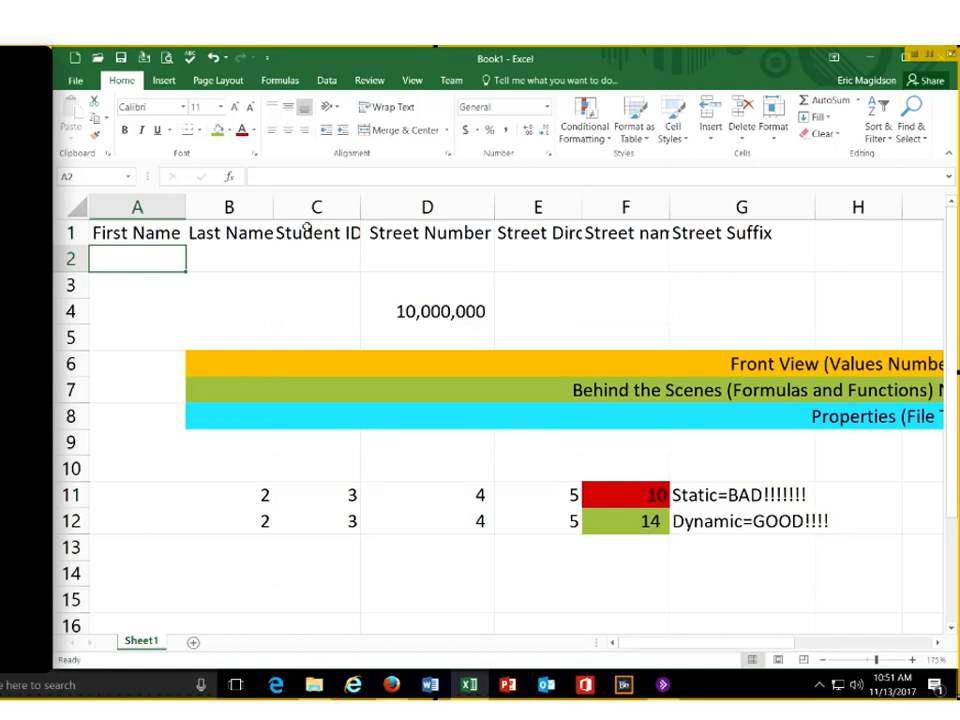
AutoFit the widths of columns A to G to their contents
mouse_move(172, 205)
left_mouse_down()
mouse_move(763, 195)
mouse_move(816, 207)
left_mouse_up()
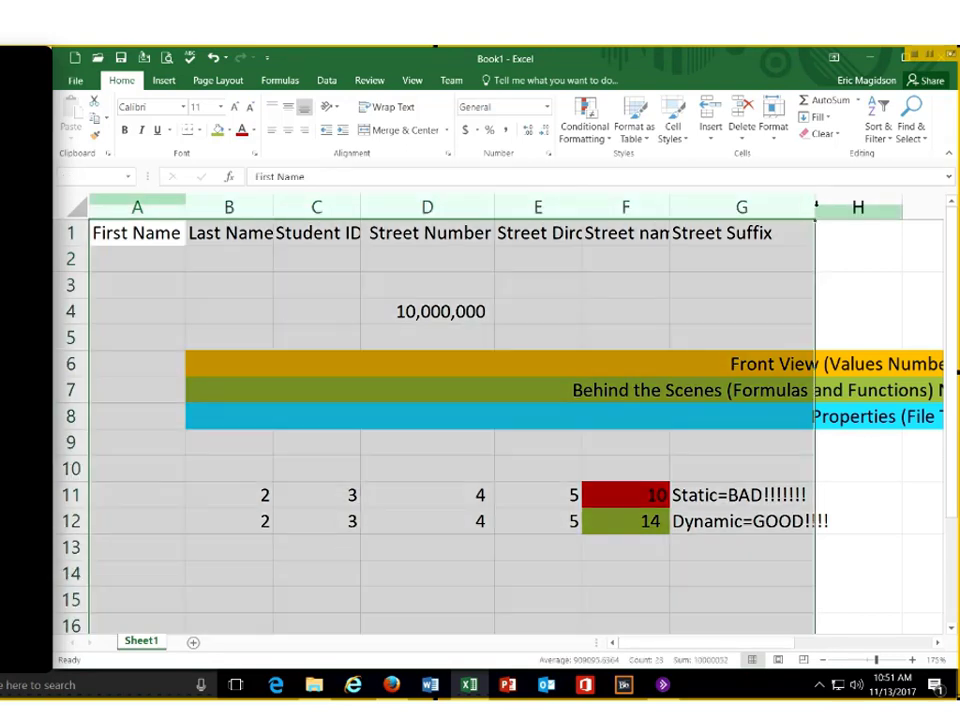
key("alt+h")
key("o")
key("i")
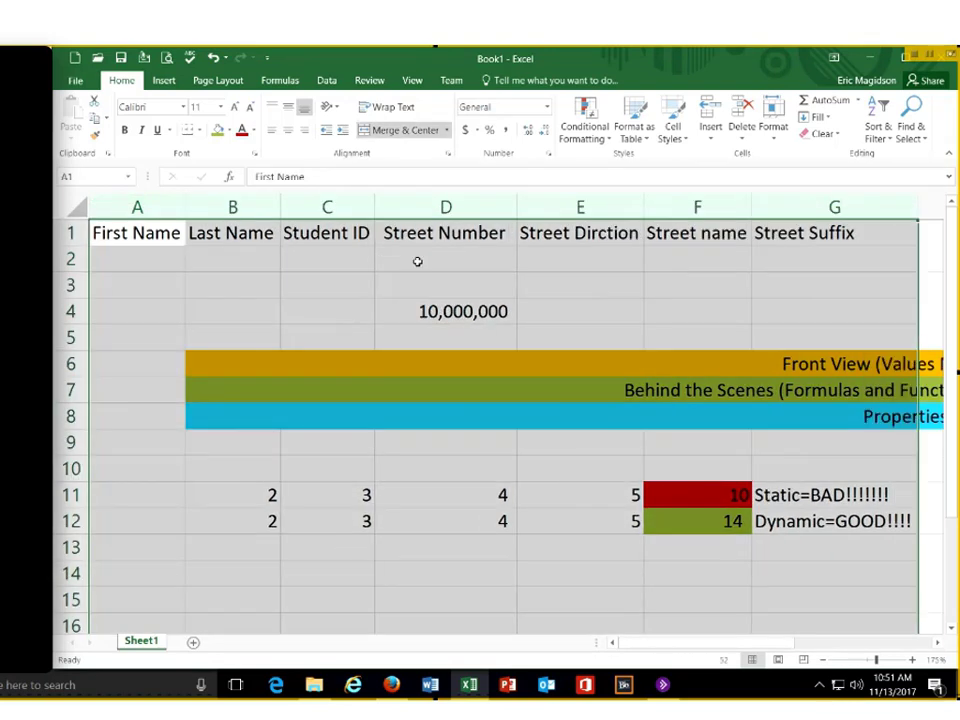
left_click(418, 261)
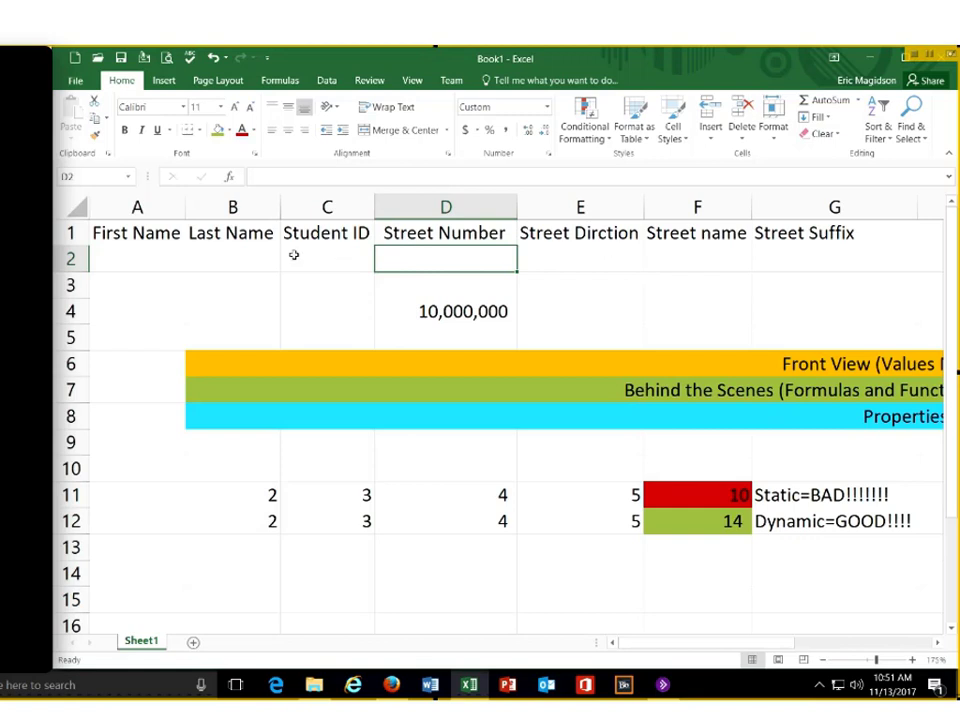
Capitalize the heading in cell F1 as "Street Name", then select row 2
left_click(693, 259)
double_click(709, 268)
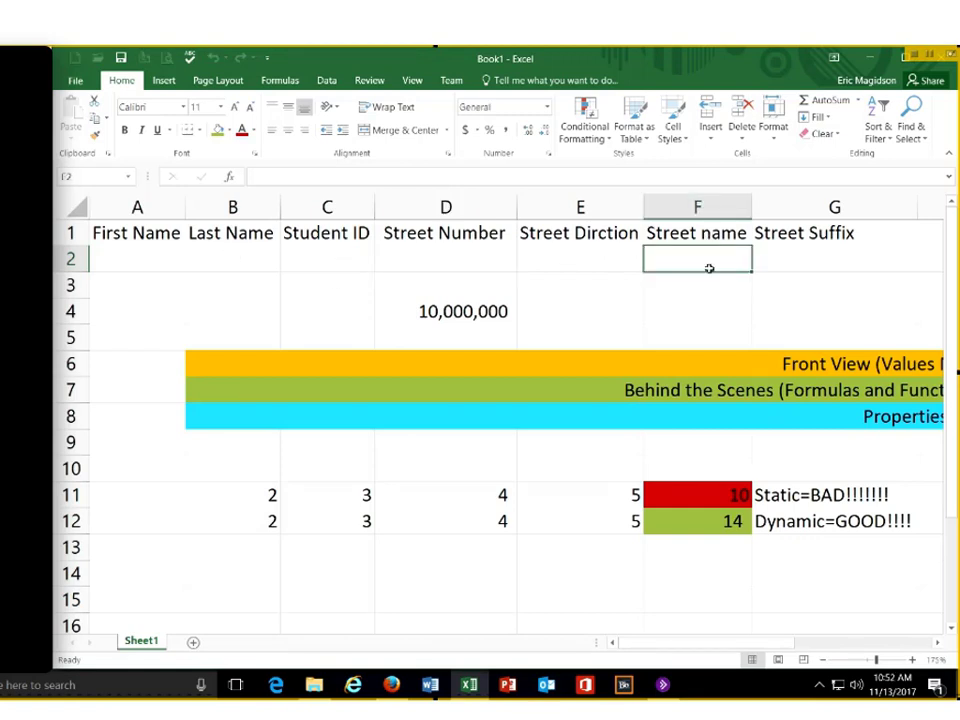
key("Up")
key("F2")
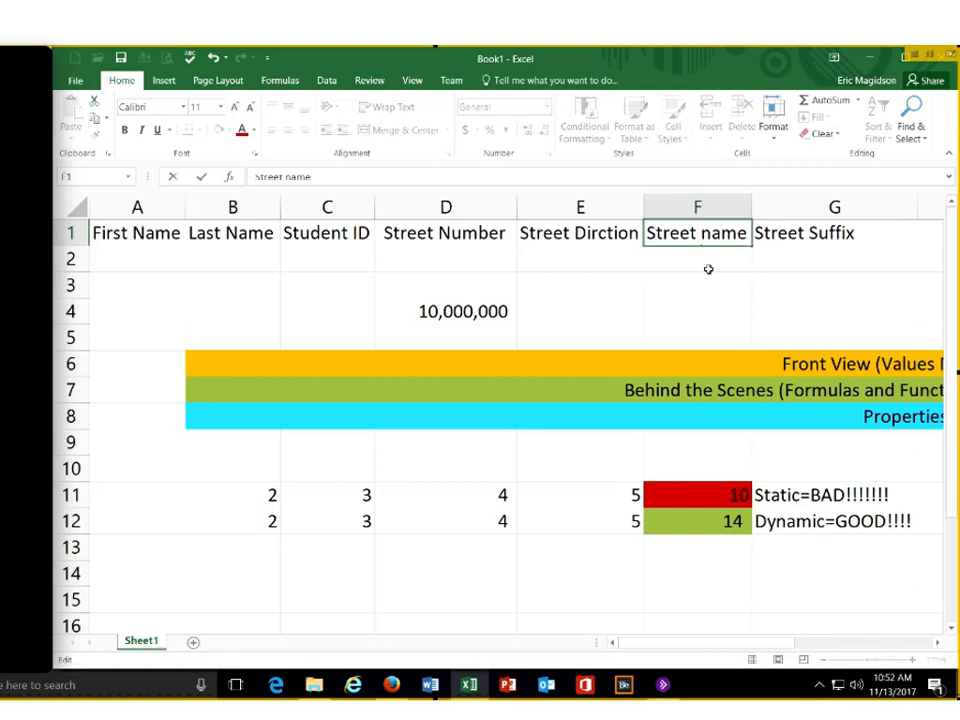
key("BackSpace")
type("N")
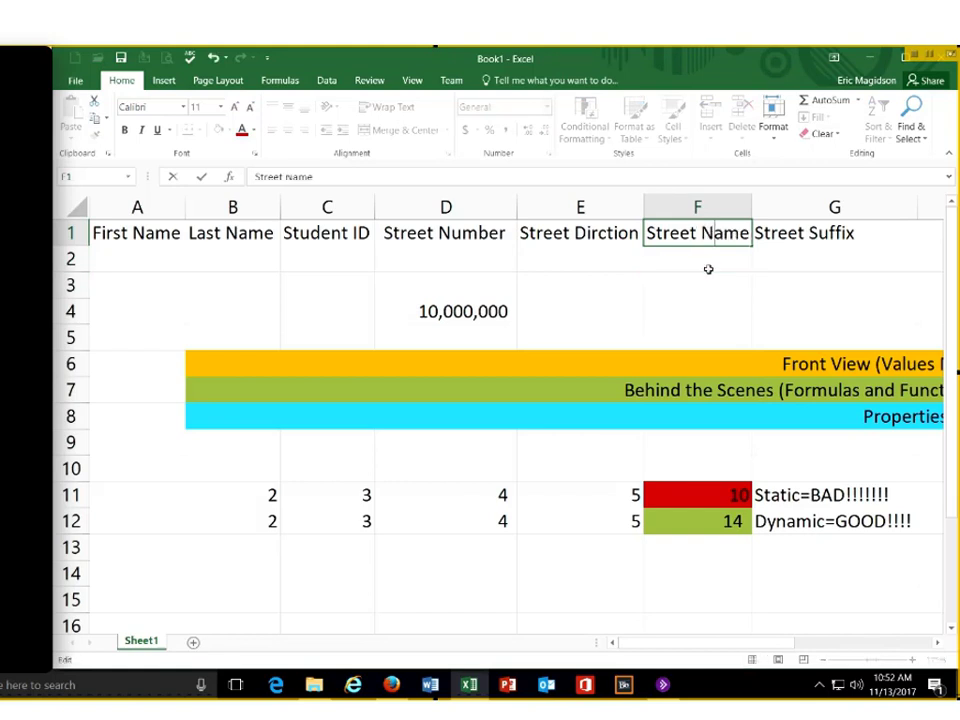
left_click(931, 232)
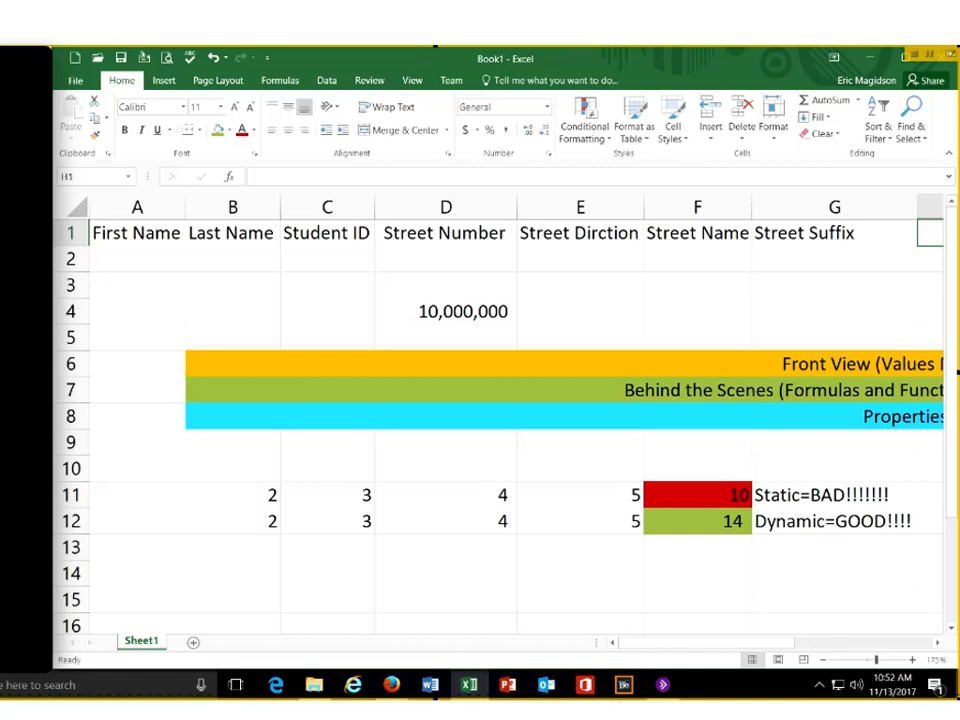
left_click(70, 258)
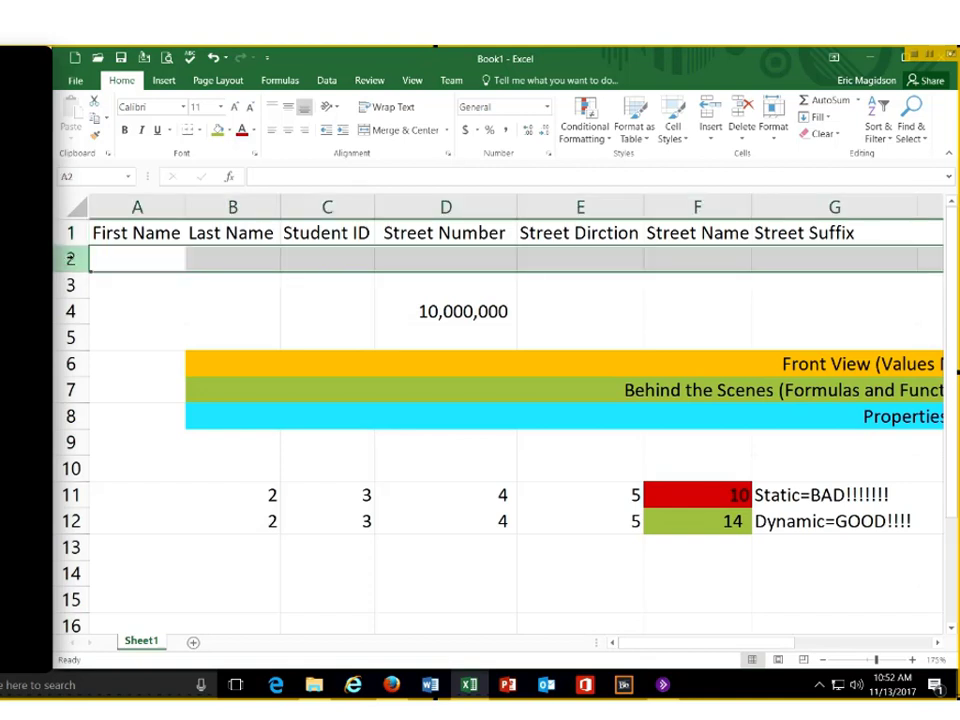